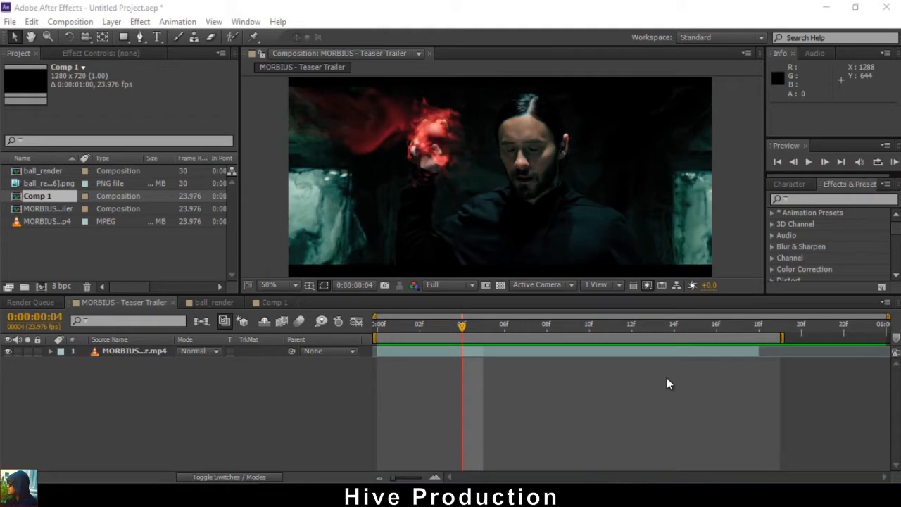
Examine the glowing red ball, the raised hand and the background in the MORBIUS - Teaser Trailer composition at frames 2, 4 and 10.
scroll(438, 169, up, 2)
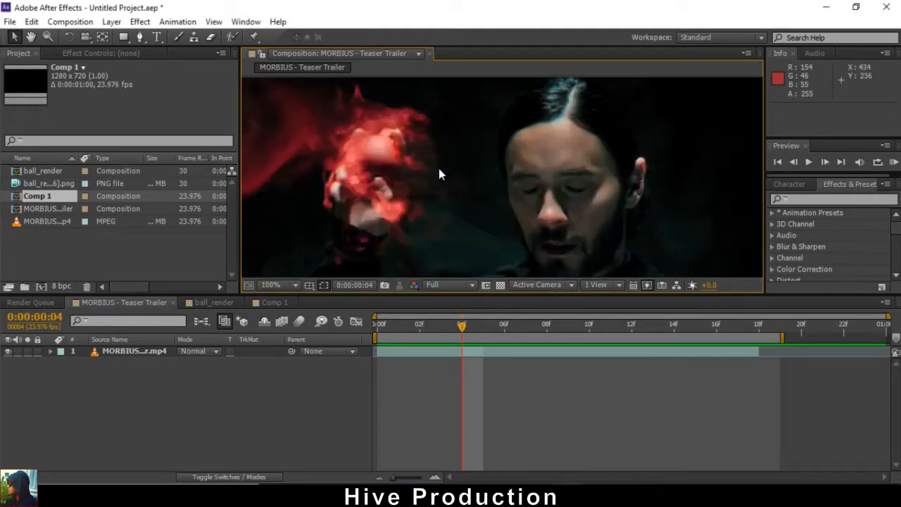
drag(439, 168, 489, 155)
scroll(489, 155, down, 2)
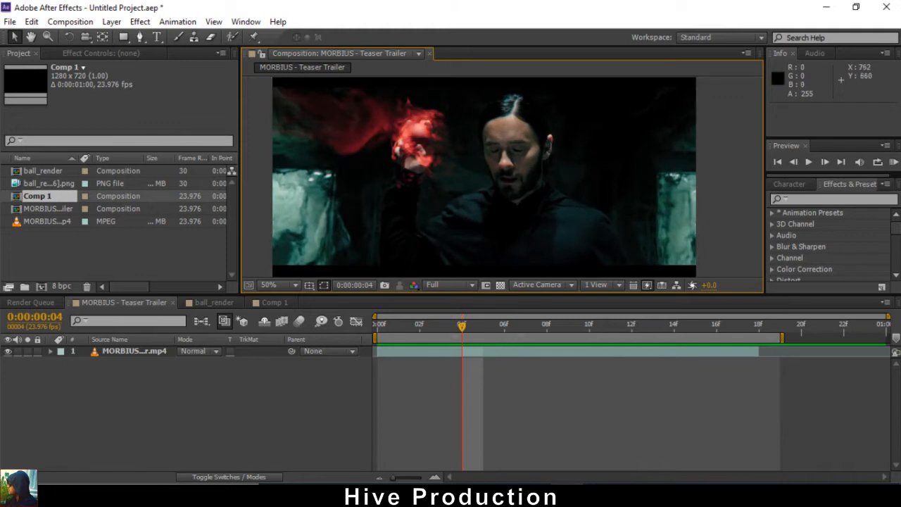
drag(462, 329, 421, 329)
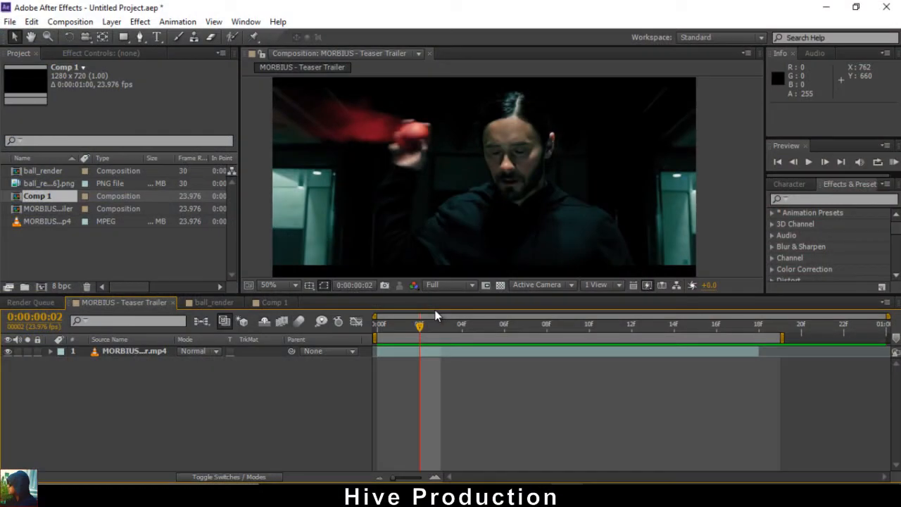
key(KP_0)
drag(424, 328, 591, 332)
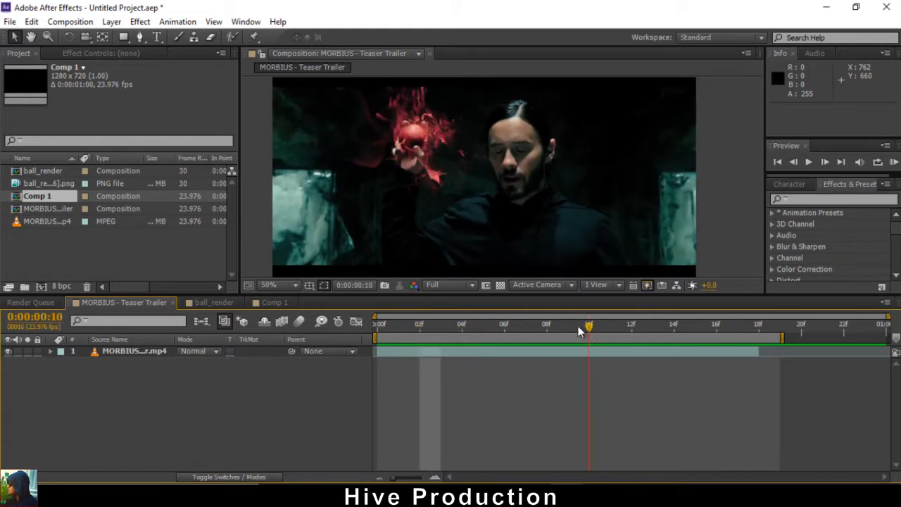
drag(620, 154, 524, 140)
scroll(523, 141, up, 1)
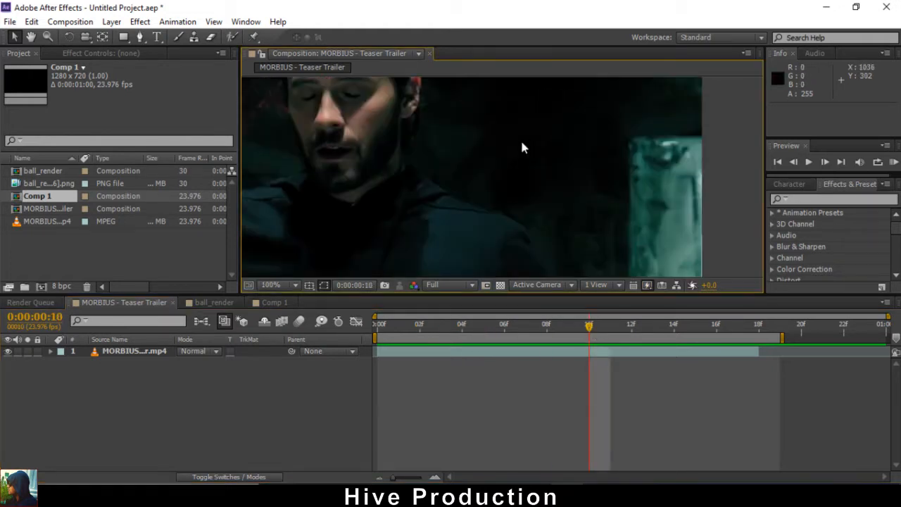
drag(547, 175, 432, 180)
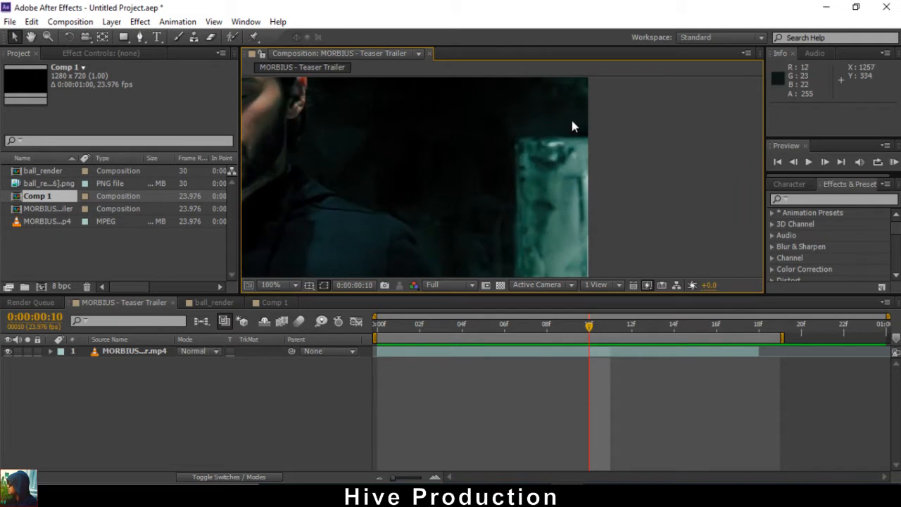
drag(572, 126, 601, 192)
scroll(521, 202, down, 1)
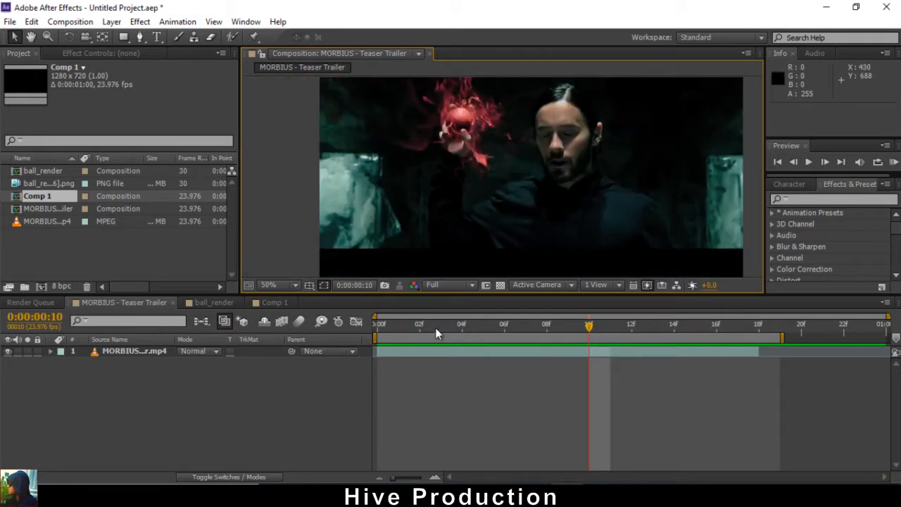
Resize the composition viewer and review the hand and ball motion between frames 0 and 13 of the trailer shot.
drag(435, 327, 398, 327)
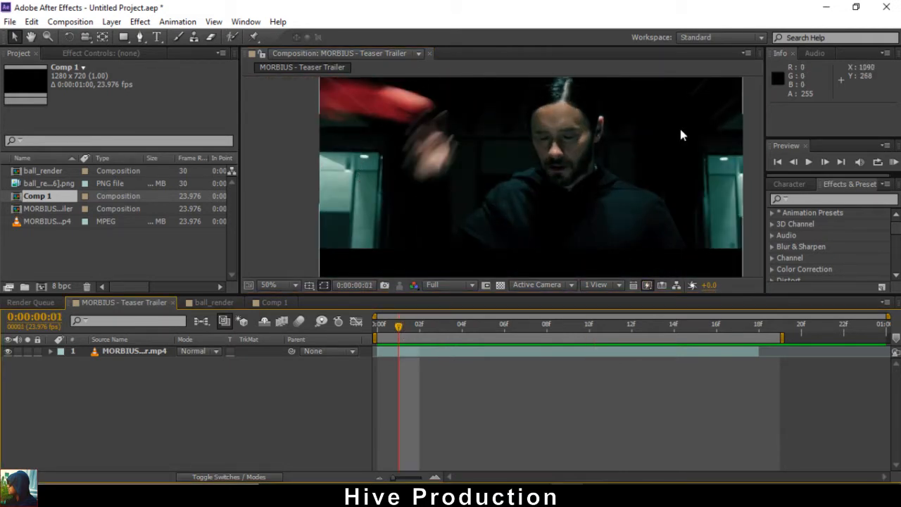
drag(501, 193, 501, 202)
click(473, 285)
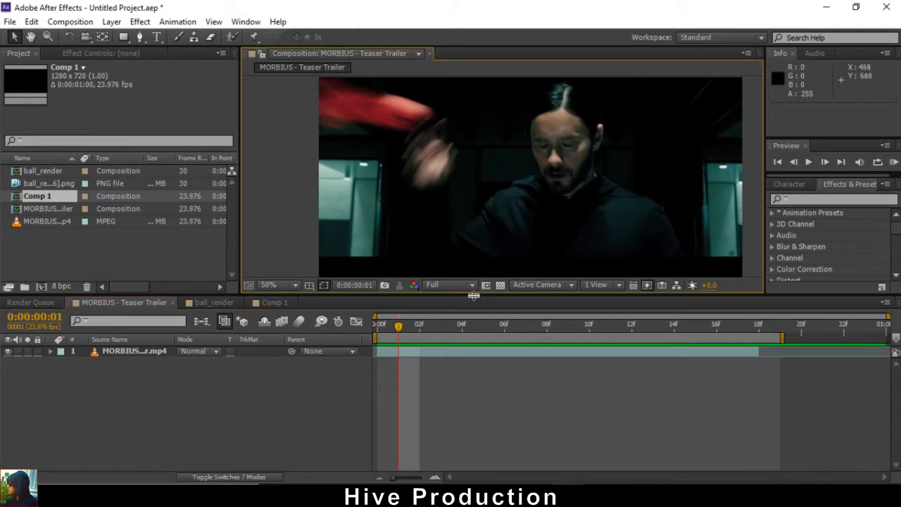
drag(473, 295, 464, 408)
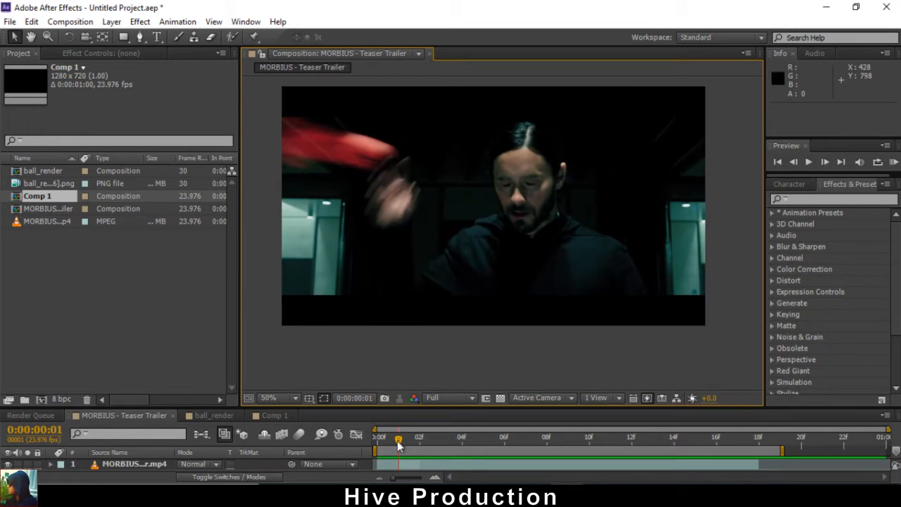
drag(413, 441, 448, 441)
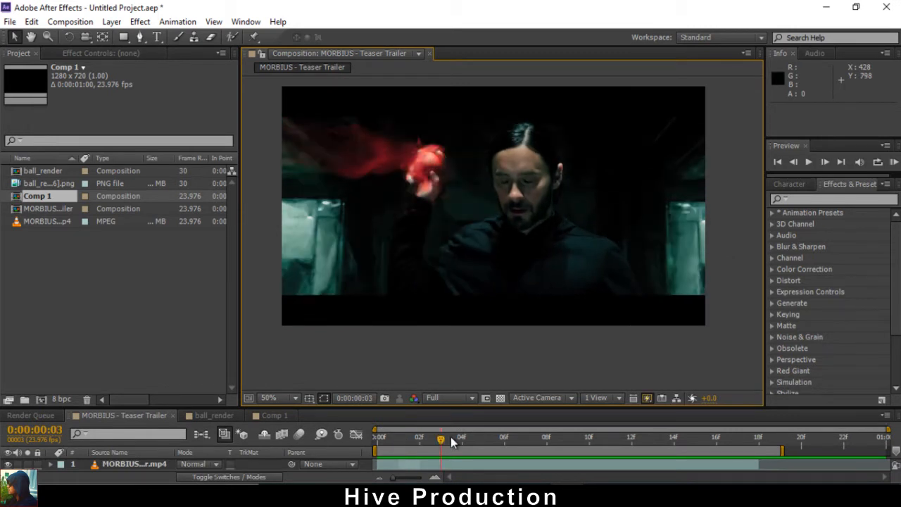
key(space)
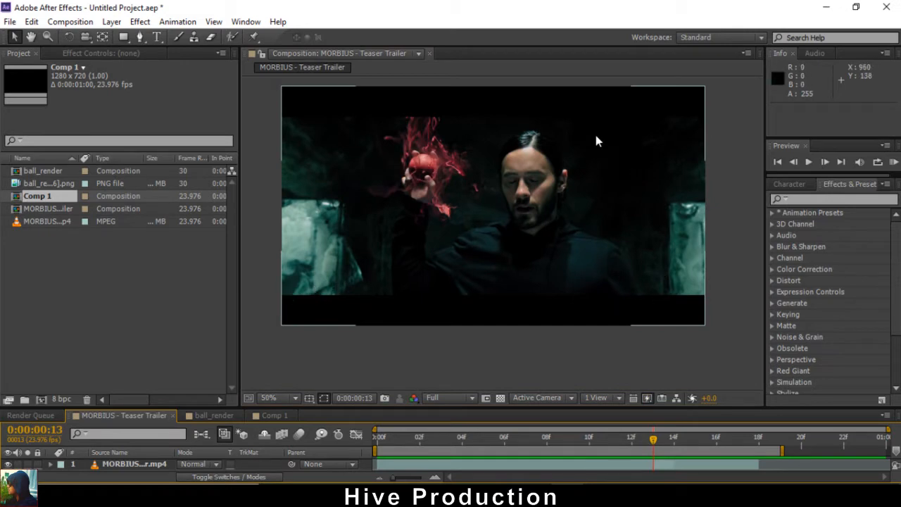
drag(488, 276, 464, 235)
drag(417, 194, 447, 270)
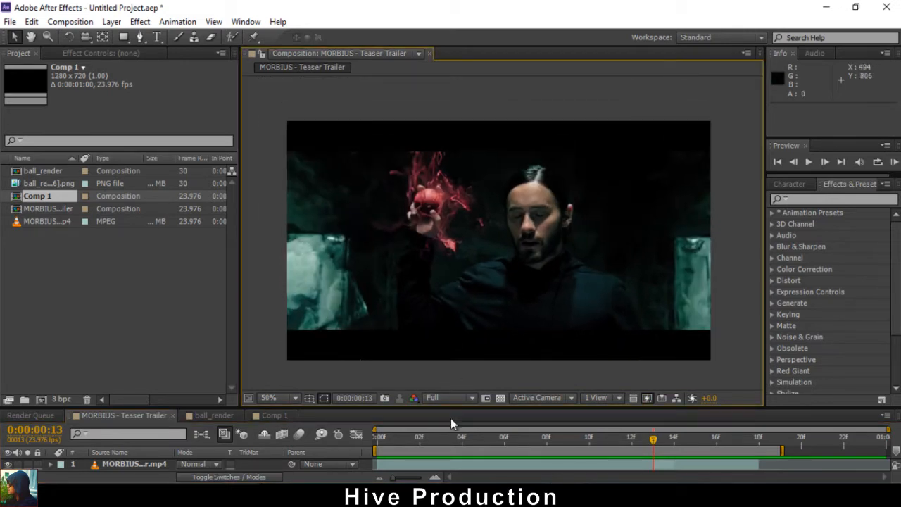
drag(451, 405, 451, 261)
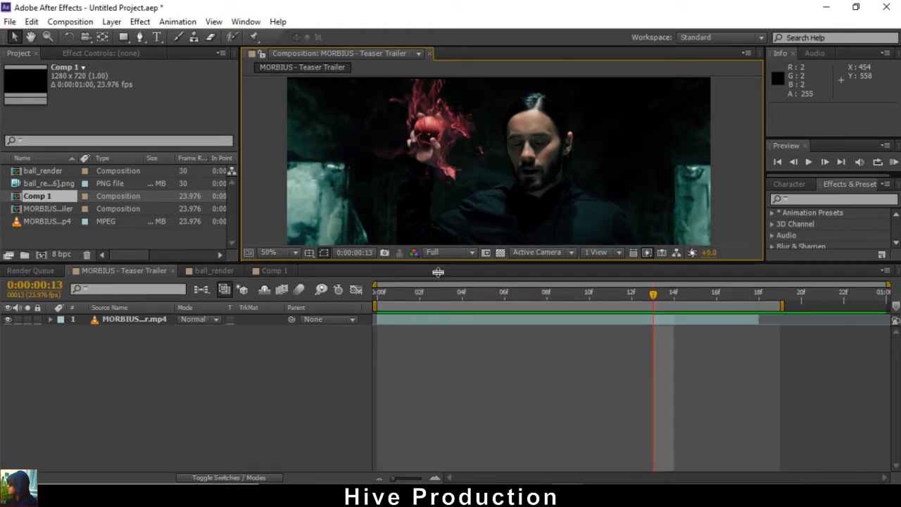
drag(435, 262, 435, 340)
click(388, 373)
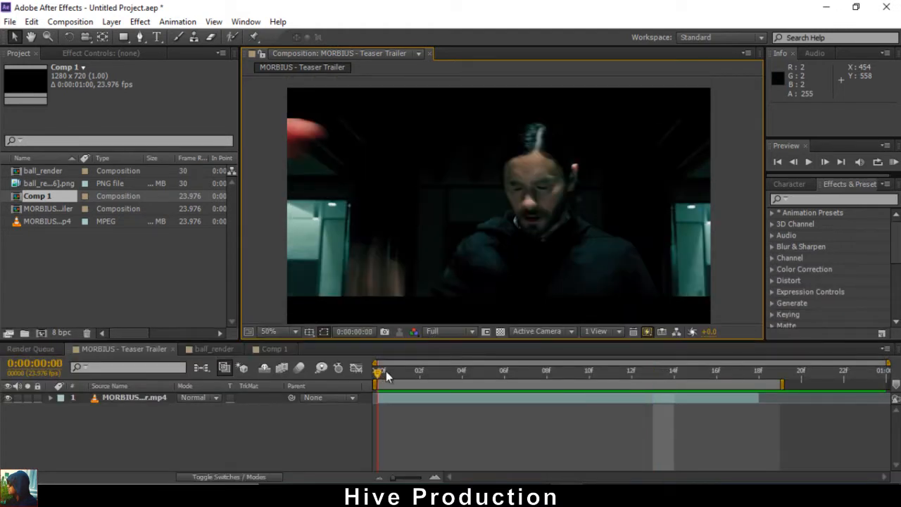
mouse_move(386, 375)
mouse_down()
mouse_move(450, 378)
mouse_move(382, 374)
mouse_up()
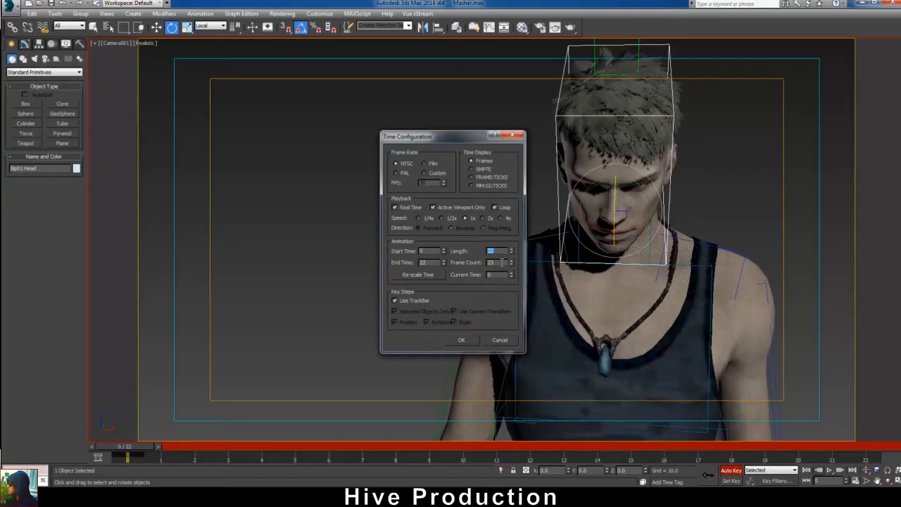
In 3ds Max, set the animation length to 50 frames in Time Configuration.
text(50)
key(Return)
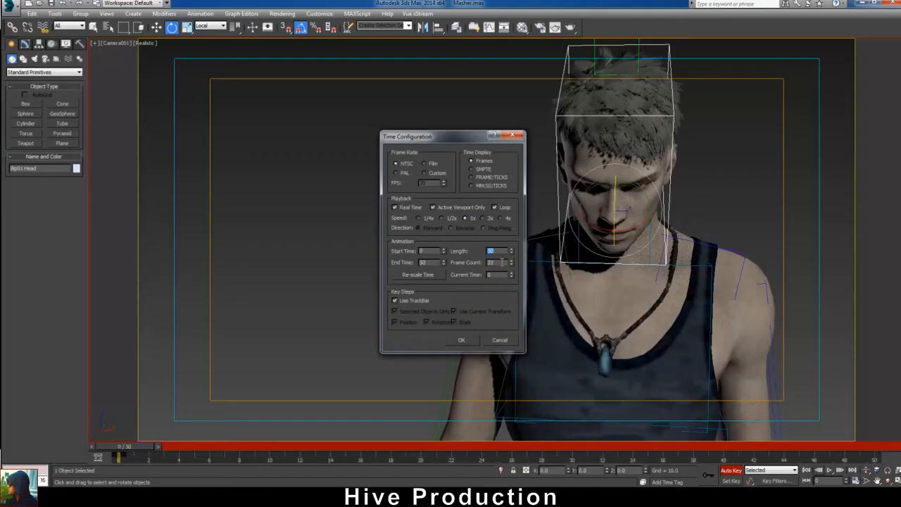
click(481, 341)
Rotate the character's head upward at frame 15 so the face looks toward the camera.
drag(116, 447, 381, 455)
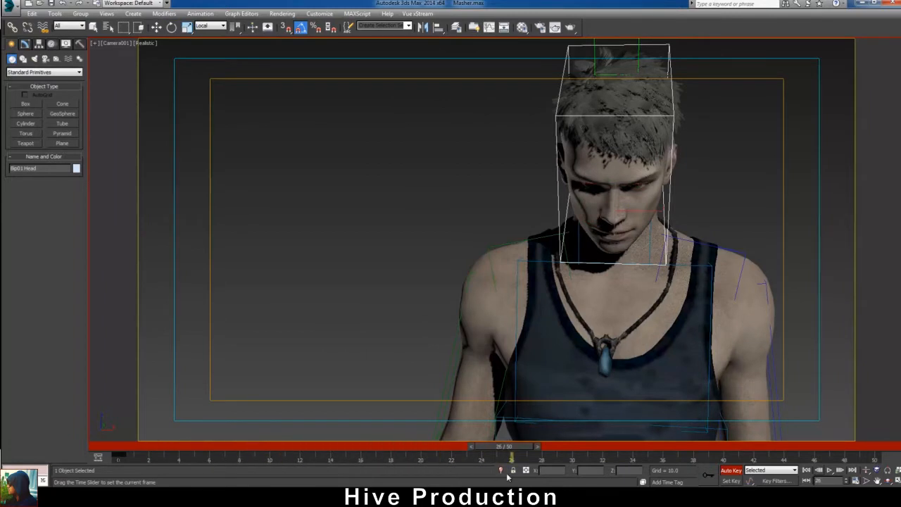
drag(490, 446, 344, 446)
key(e)
drag(614, 223, 613, 208)
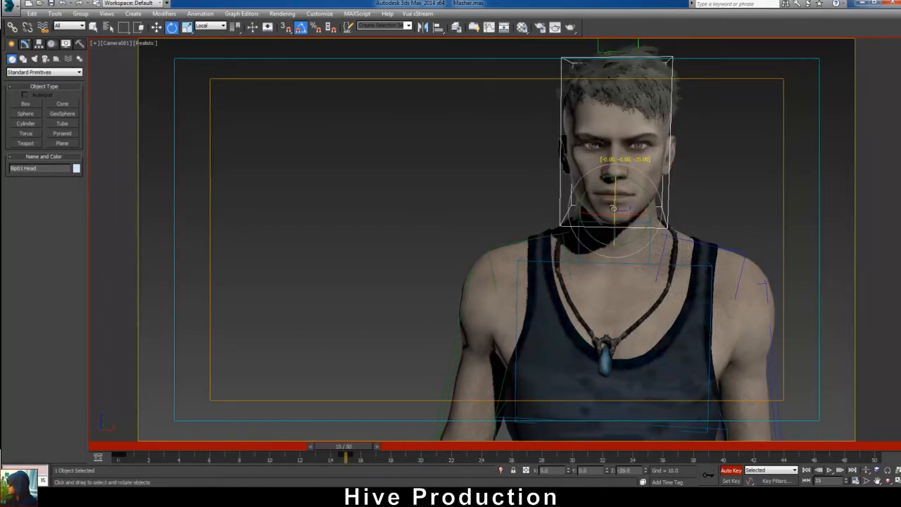
Key the raised head pose at frame 25 and turn the head toward the character's right shoulder at frame 35.
drag(346, 453, 494, 469)
key(e)
drag(345, 456, 400, 463)
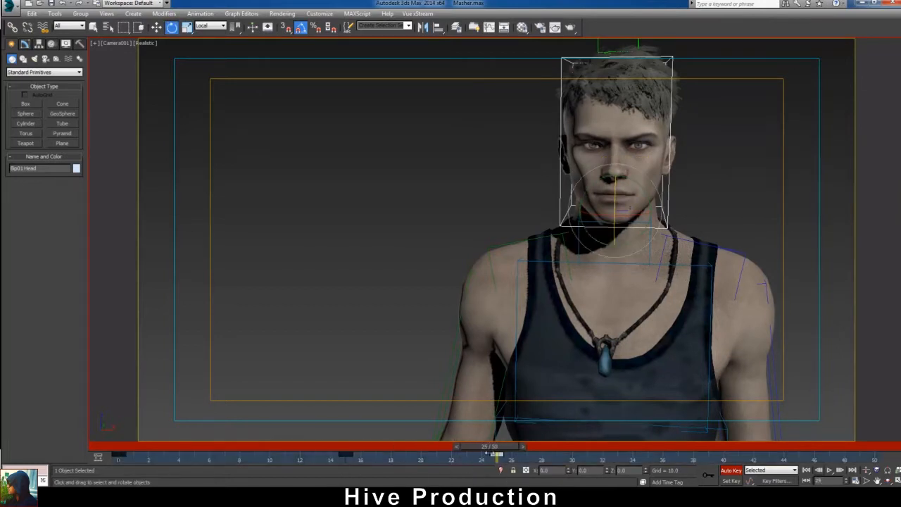
drag(491, 447, 544, 467)
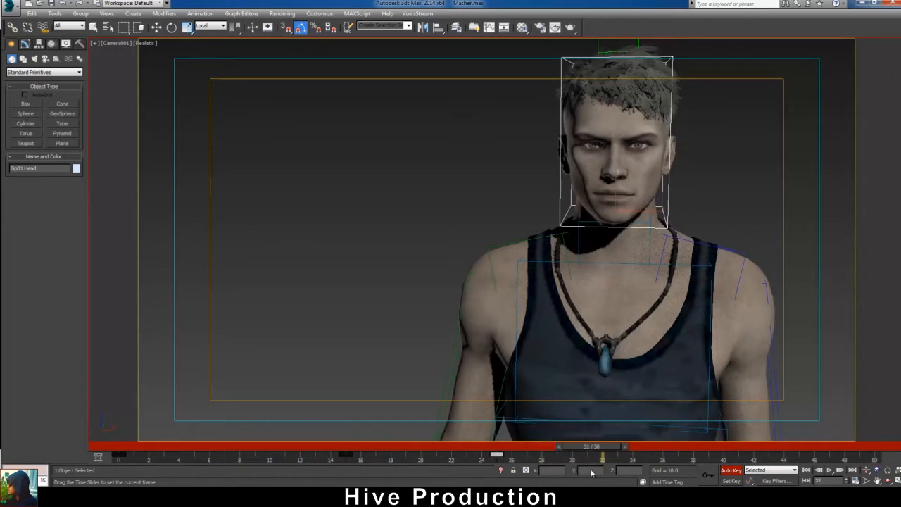
key(e)
drag(654, 212, 595, 189)
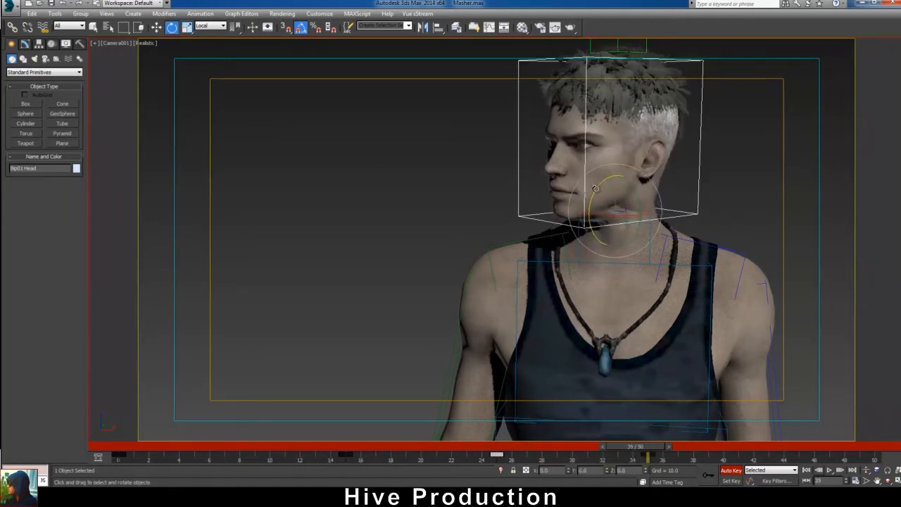
Select the right upper arm at frame 24 with Auto Key on and set the reference coordinate system to View.
click(728, 470)
drag(634, 448, 491, 456)
click(498, 403)
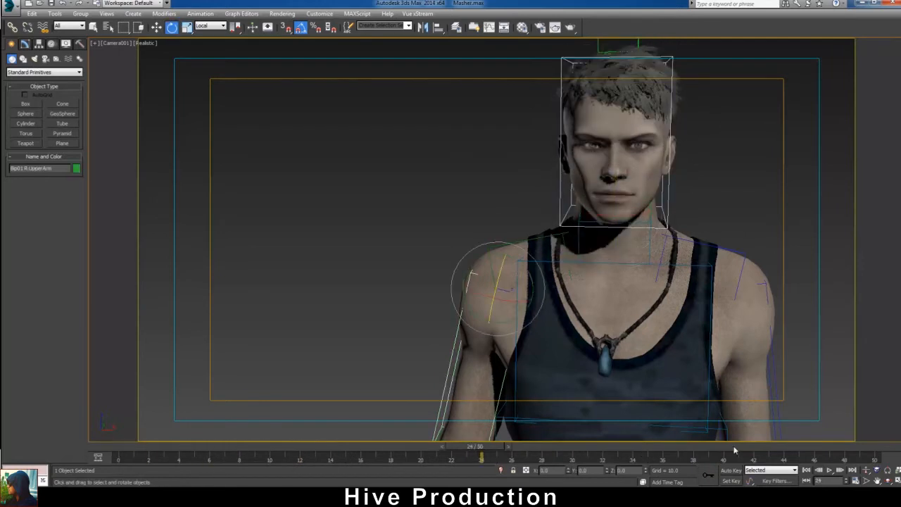
click(731, 470)
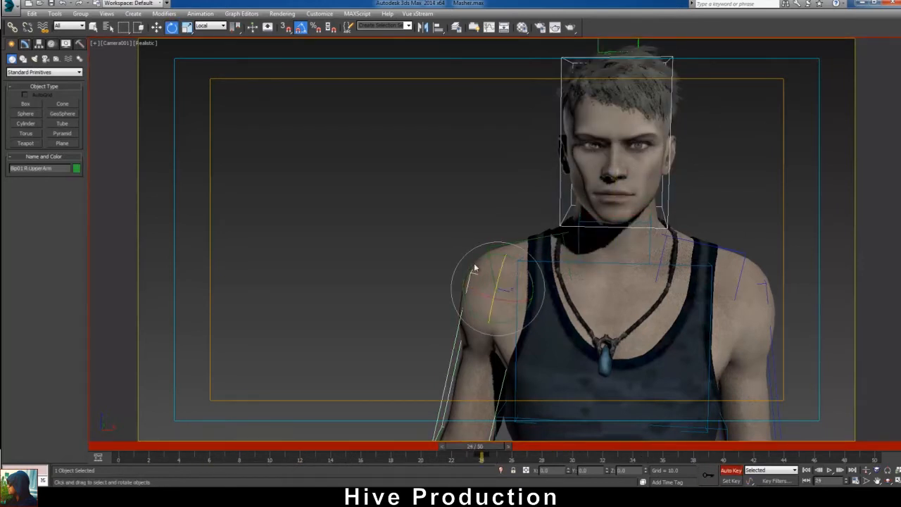
click(212, 26)
click(206, 35)
Try to raise the right upper arm at frame 24 by rotating it -45 degrees about the X axis.
drag(493, 280, 493, 264)
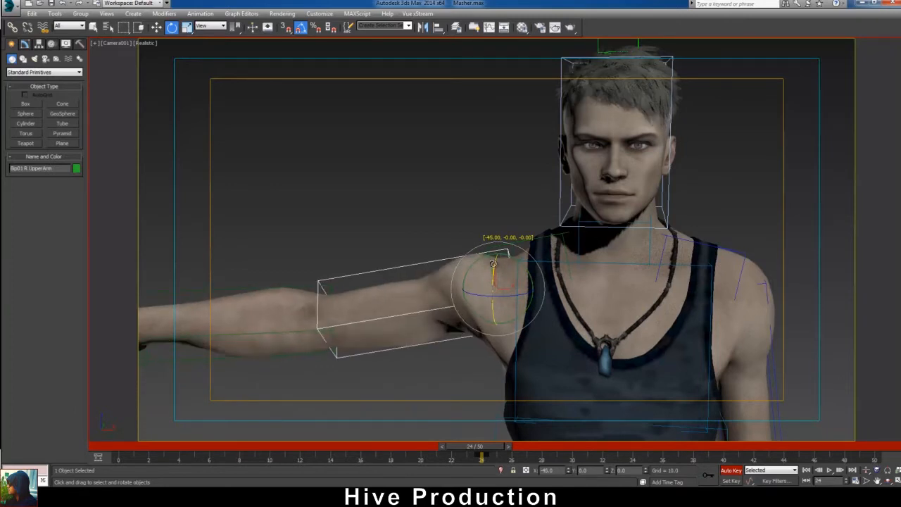
key(ctrl+z)
click(665, 207)
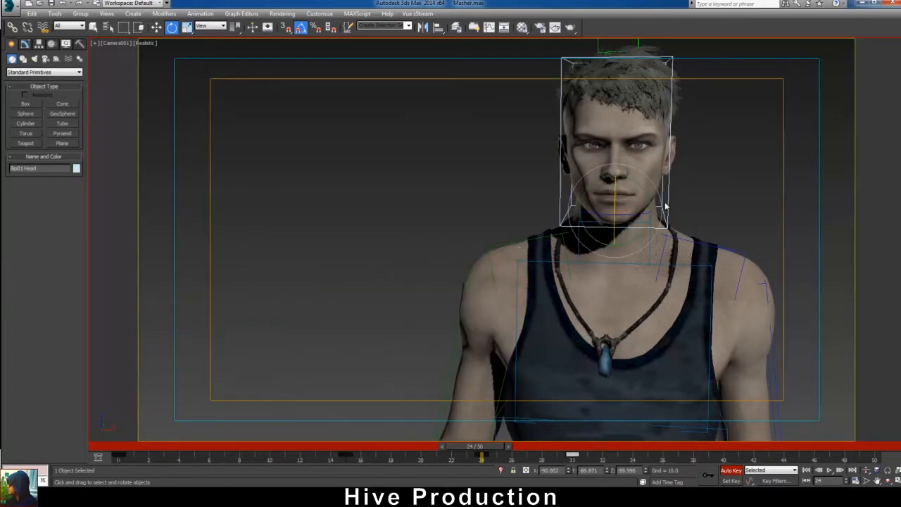
Raise the right upper arm sideways at frame 30 by rotating it in the View coordinate system.
click(466, 296)
drag(478, 451, 563, 451)
mouse_move(471, 250)
mouse_down()
mouse_move(506, 265)
mouse_move(476, 253)
mouse_move(484, 252)
mouse_up()
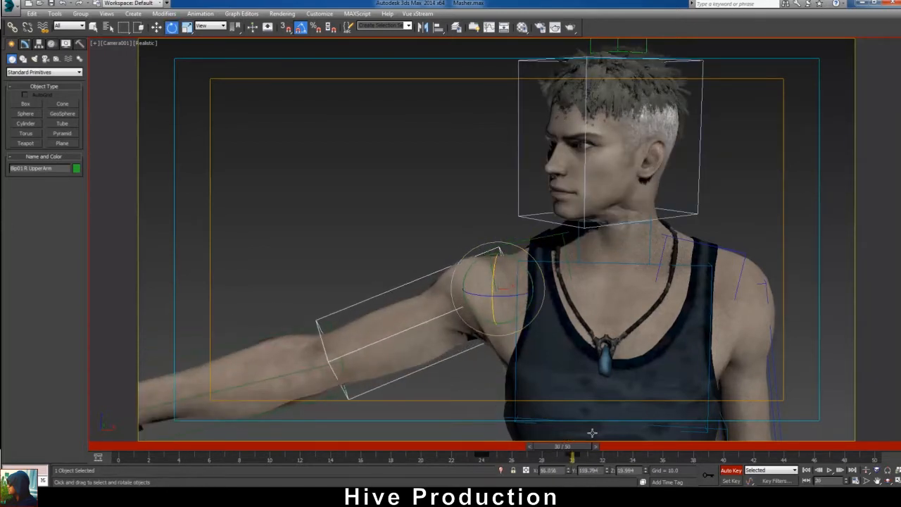
Select the right forearm and bend it upward at frame 30 using the Local reference coordinate system.
drag(562, 446, 483, 480)
click(439, 437)
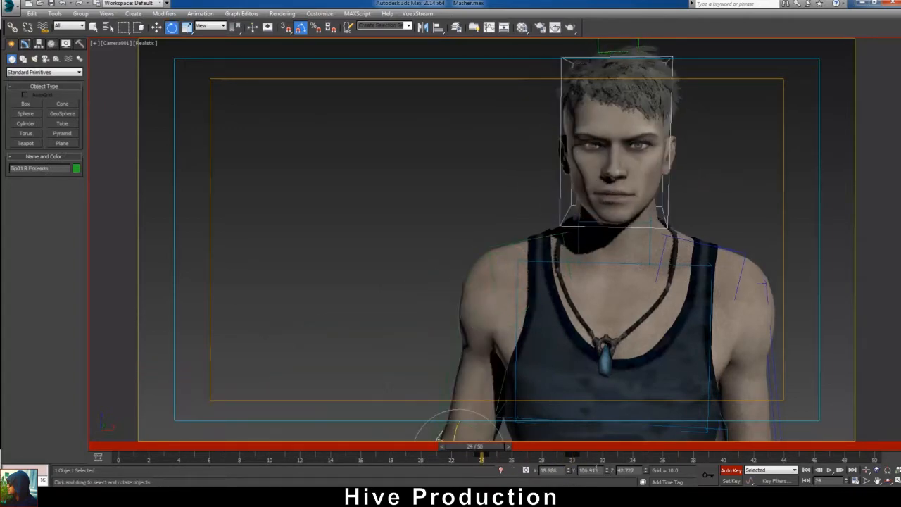
drag(454, 427, 568, 448)
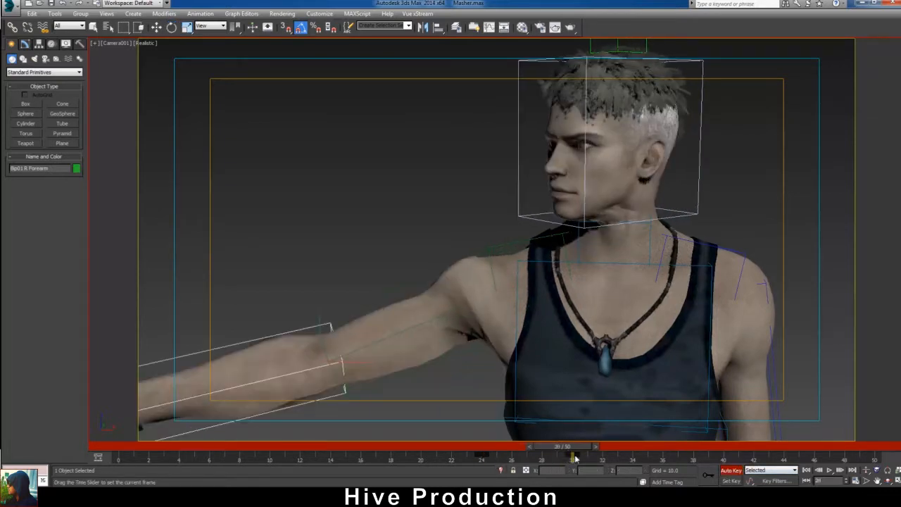
click(221, 26)
click(204, 59)
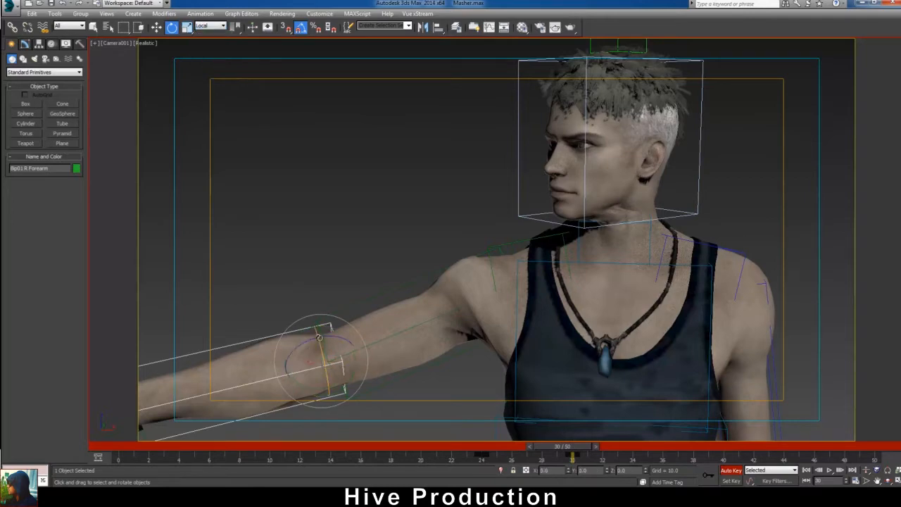
drag(342, 363, 310, 391)
Adjust the arm pose at frame 30 by rotating the right upper arm about 10 degrees around local Y and the forearm in View coordinates.
click(425, 283)
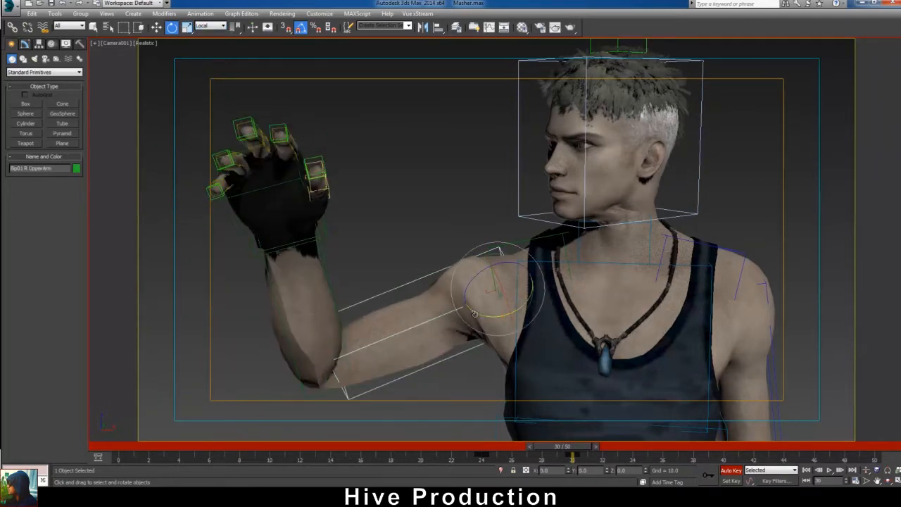
drag(475, 314, 479, 314)
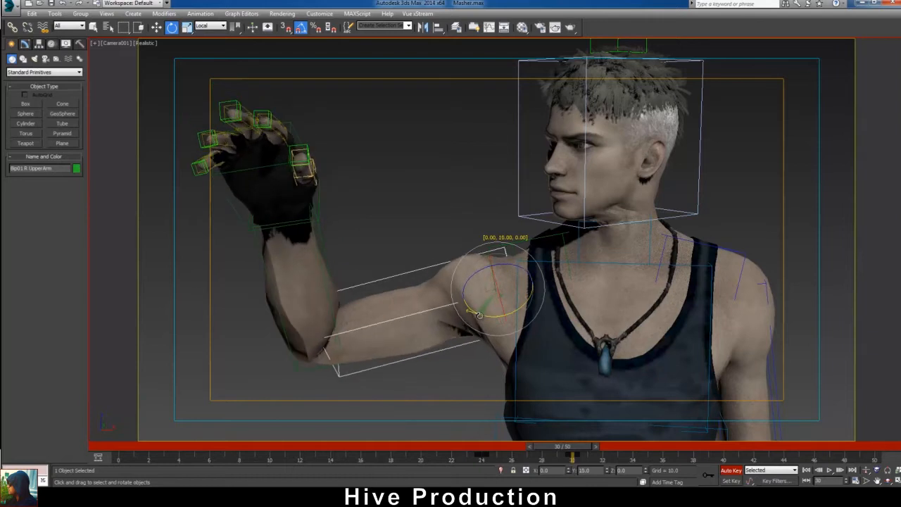
click(325, 289)
click(210, 26)
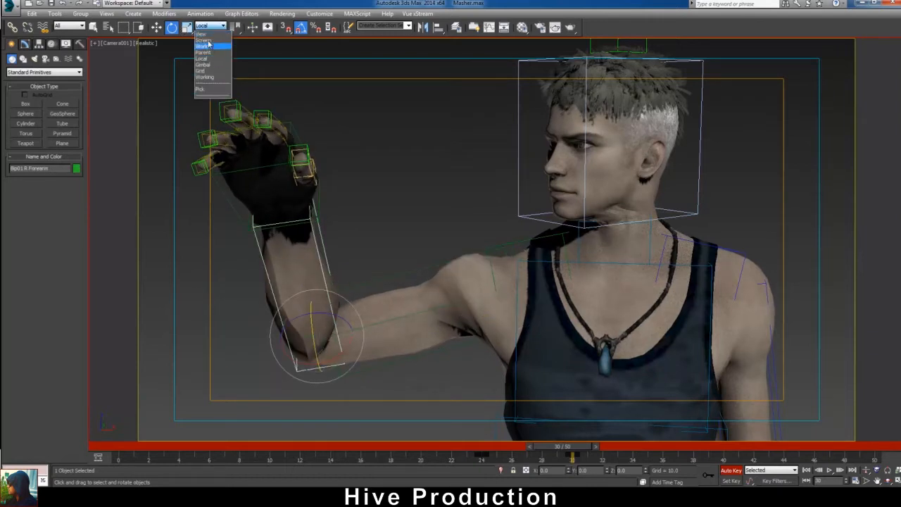
click(202, 34)
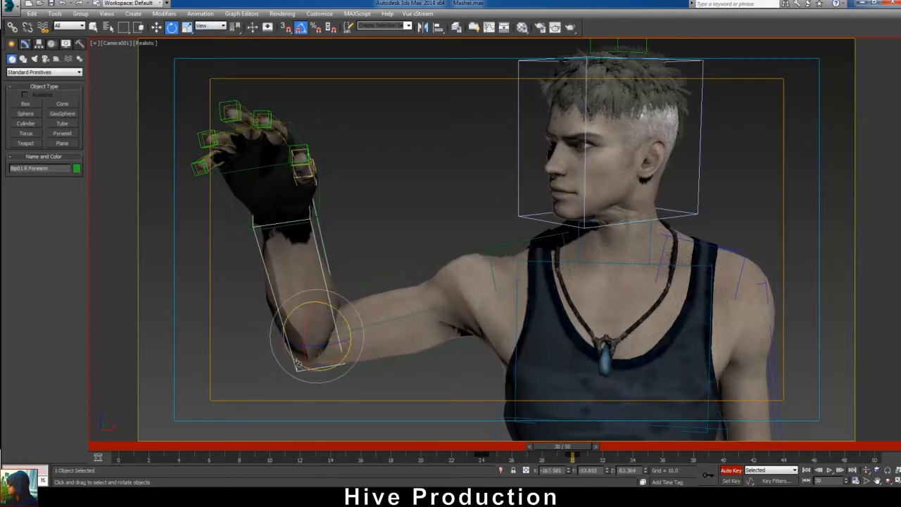
drag(297, 363, 309, 371)
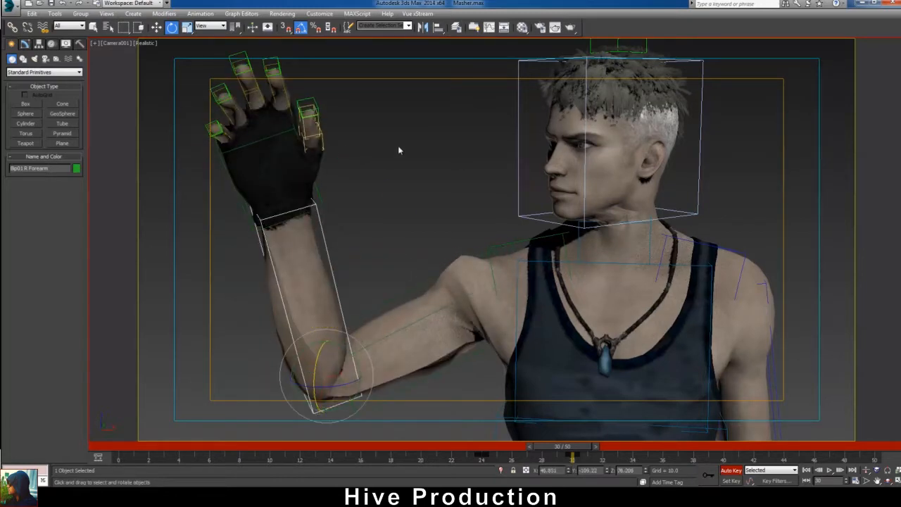
Turn off Auto Key and create a standard sphere beside the raised right hand in the Front view.
click(736, 471)
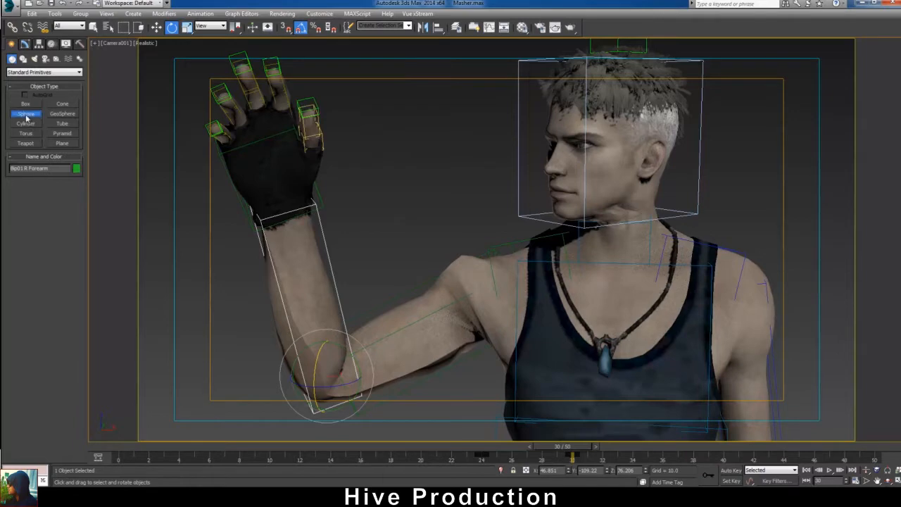
key(alt+w)
drag(585, 135, 598, 136)
key(w)
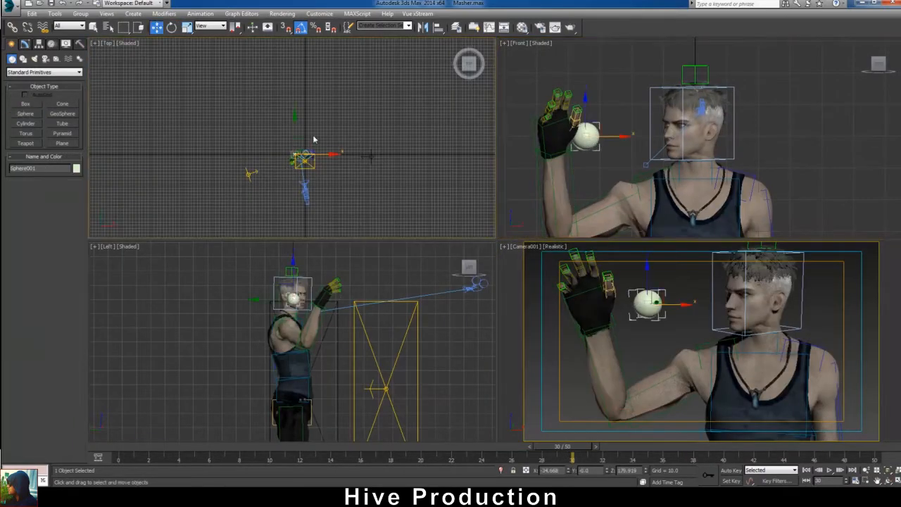
Move the sphere into the palm of the raised right hand and resize it to a radius of 3.922.
drag(648, 303, 580, 307)
scroll(557, 121, up, 3)
click(611, 150)
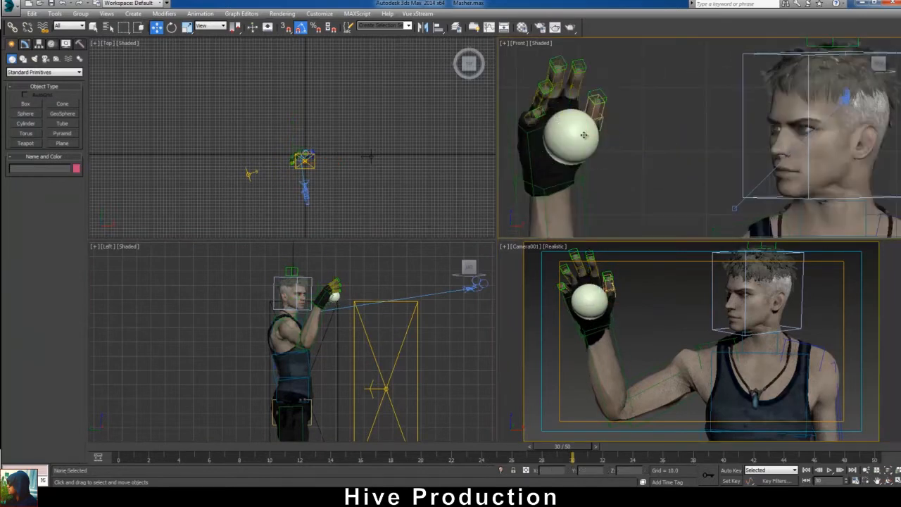
click(584, 134)
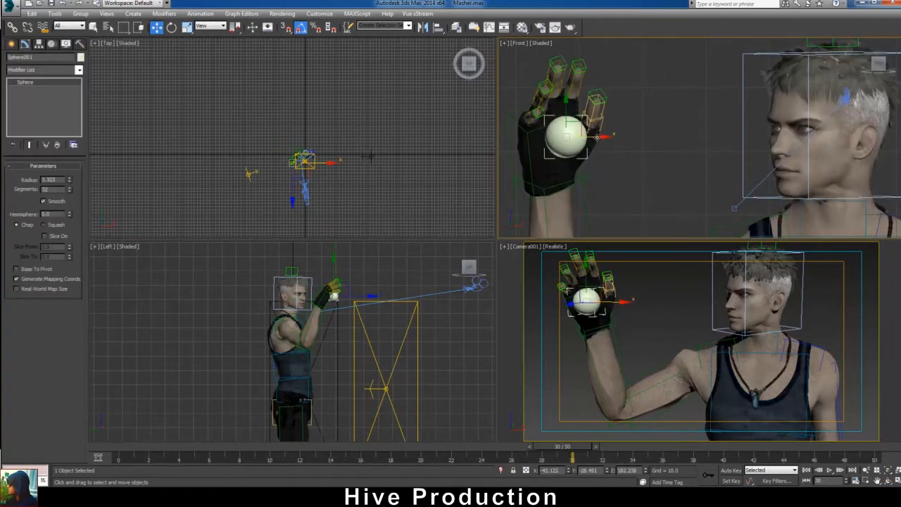
click(593, 140)
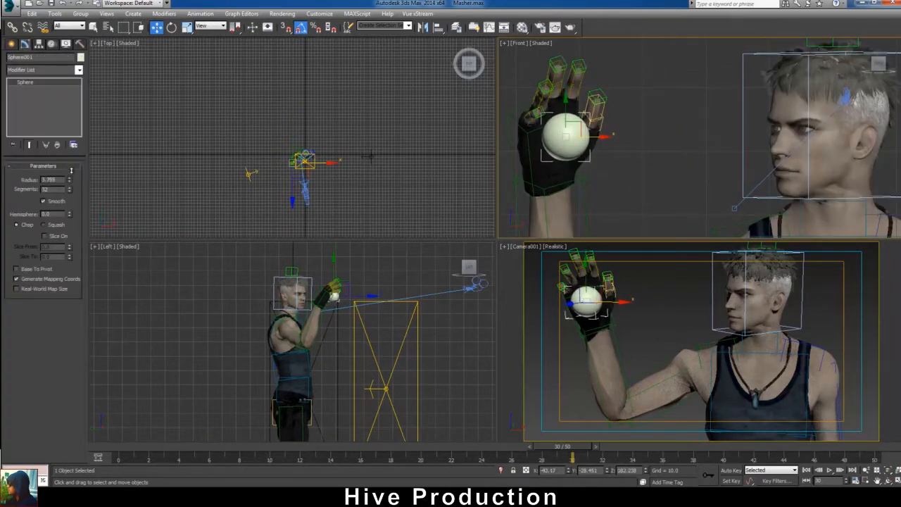
click(591, 141)
scroll(336, 300, up, 3)
drag(348, 294, 345, 295)
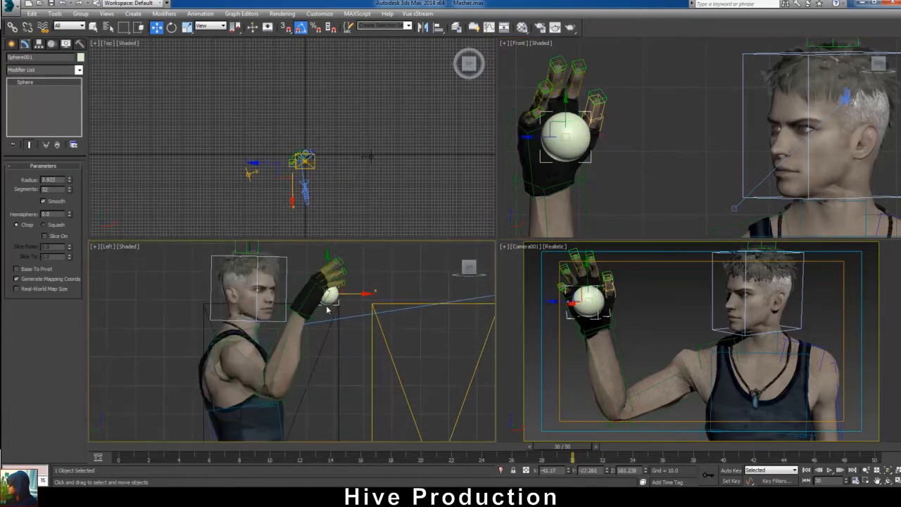
Examine from several angles in Perspective how the sphere sits against the palm and fingers.
scroll(296, 162, up, 10)
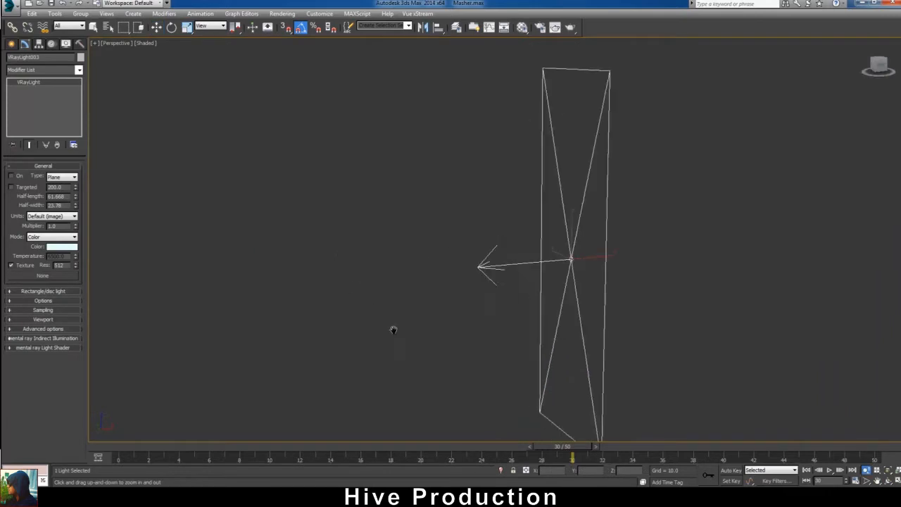
scroll(393, 329, down, 5)
scroll(439, 313, up, 3)
mouse_move(565, 448)
mouse_down()
mouse_move(523, 449)
mouse_move(580, 448)
mouse_up()
key(w)
scroll(428, 250, up, 5)
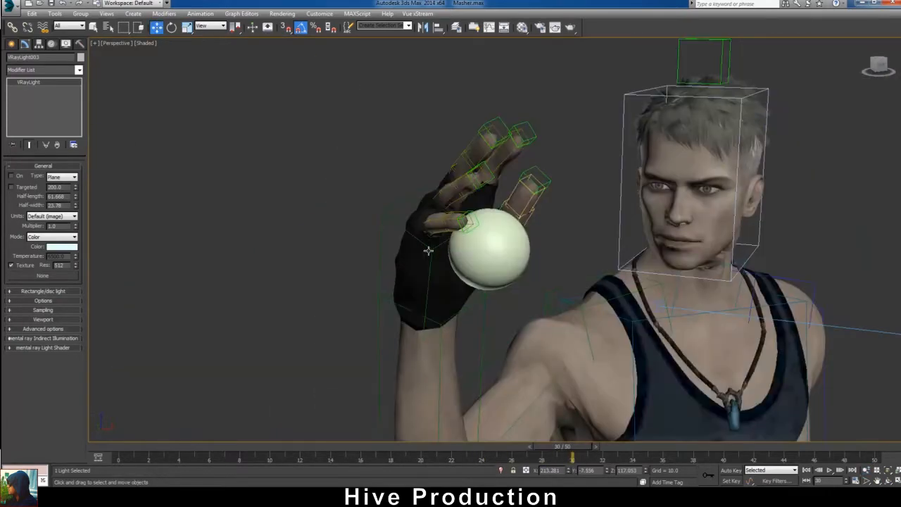
scroll(428, 250, down, 4)
click(385, 126)
key(z)
scroll(400, 148, down, 5)
scroll(360, 313, down, 3)
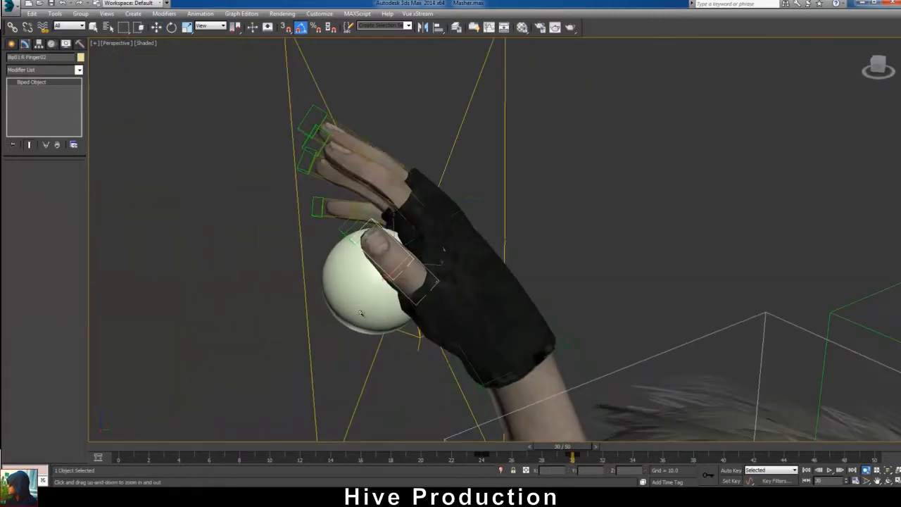
key(w)
With Auto Key on, curl the right index finger at frame 34 and straighten it at frame 30 using Local coordinates.
click(418, 200)
click(731, 470)
drag(565, 447, 633, 446)
key(e)
click(211, 26)
click(206, 64)
drag(423, 213, 398, 243)
drag(609, 448, 550, 448)
drag(415, 176, 404, 188)
scroll(332, 134, down, 4)
Straighten the right middle finger at frame 30 by rotating it -70 degrees about its local Z axis.
click(326, 113)
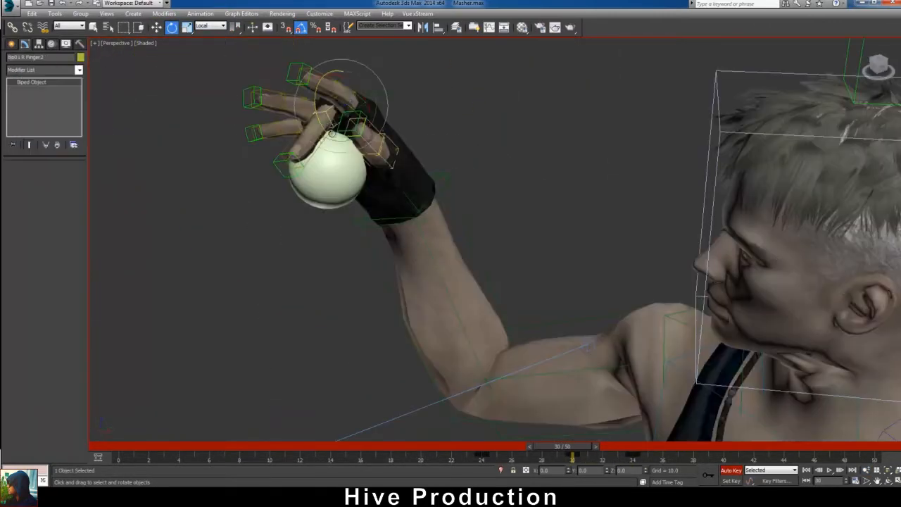
click(309, 135)
drag(292, 107, 286, 128)
mouse_move(562, 447)
mouse_down()
mouse_move(619, 447)
mouse_move(562, 447)
mouse_up()
click(325, 115)
drag(317, 113, 329, 69)
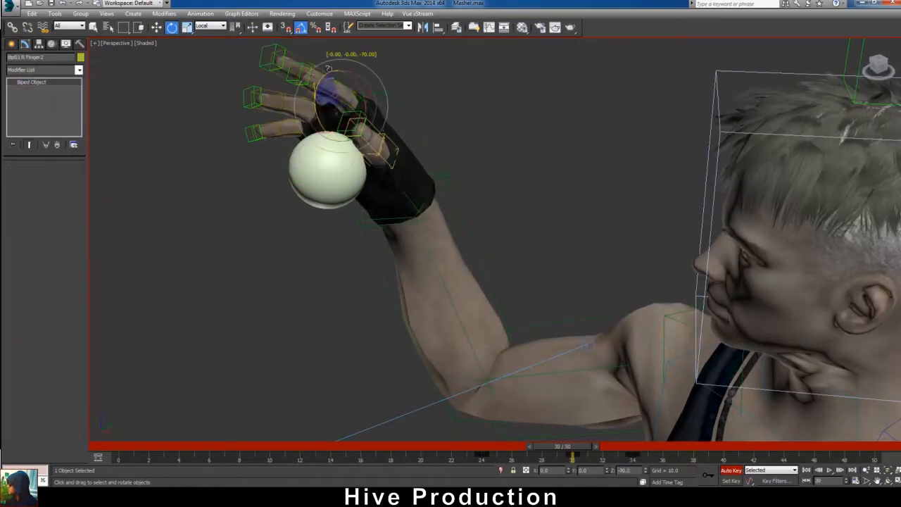
Curl the right ring finger toward the ball at frame 34.
click(304, 141)
drag(562, 446, 617, 446)
click(290, 102)
click(299, 106)
click(284, 105)
drag(272, 109, 272, 148)
click(292, 127)
click(271, 134)
Curl the right little finger around the ball at frame 35.
drag(620, 446, 562, 446)
drag(562, 447, 619, 446)
drag(398, 223, 521, 236)
drag(620, 446, 563, 446)
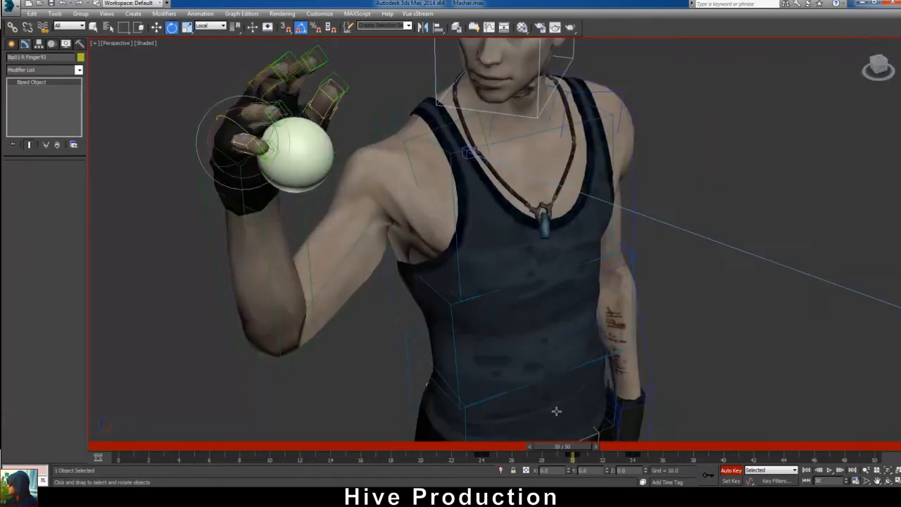
drag(296, 211, 450, 267)
scroll(451, 268, up, 4)
click(281, 145)
drag(562, 447, 636, 446)
drag(264, 127, 302, 169)
click(310, 169)
drag(422, 211, 563, 239)
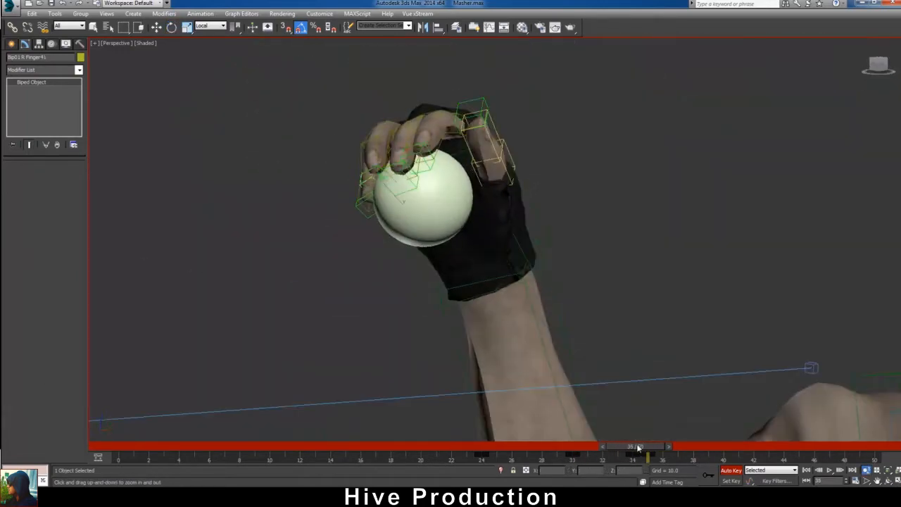
Bend the right thumb onto the ball at frame 35 and turn off Auto Key.
key(e)
mouse_move(639, 449)
mouse_down()
mouse_move(565, 449)
mouse_move(639, 446)
mouse_up()
drag(508, 144, 517, 166)
click(633, 211)
click(730, 470)
Check the fingers' grip on the ball around frames 34 and 35 through the camera and in Perspective.
key(c)
drag(639, 447, 621, 463)
key(e)
click(218, 133)
click(244, 144)
click(242, 136)
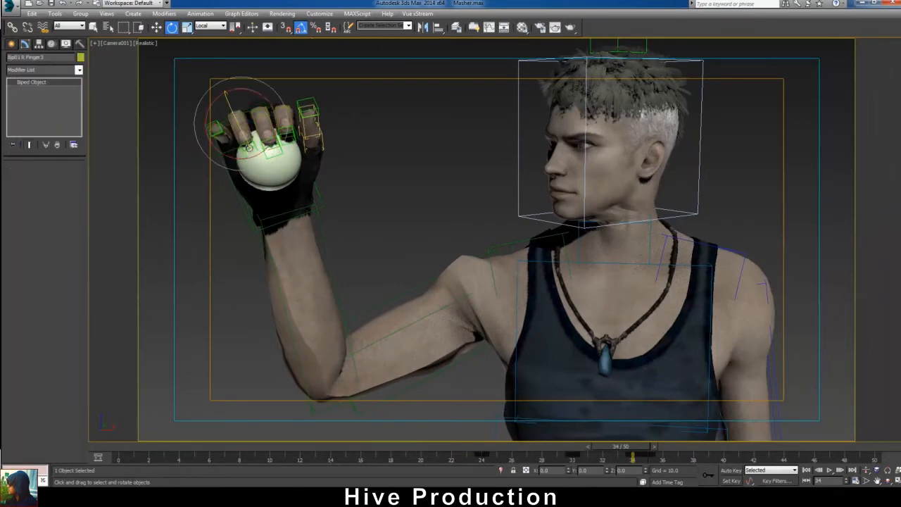
key(p)
drag(281, 175, 404, 133)
key(w)
key(e)
drag(478, 152, 501, 204)
click(500, 203)
click(619, 232)
drag(633, 447, 662, 470)
key(c)
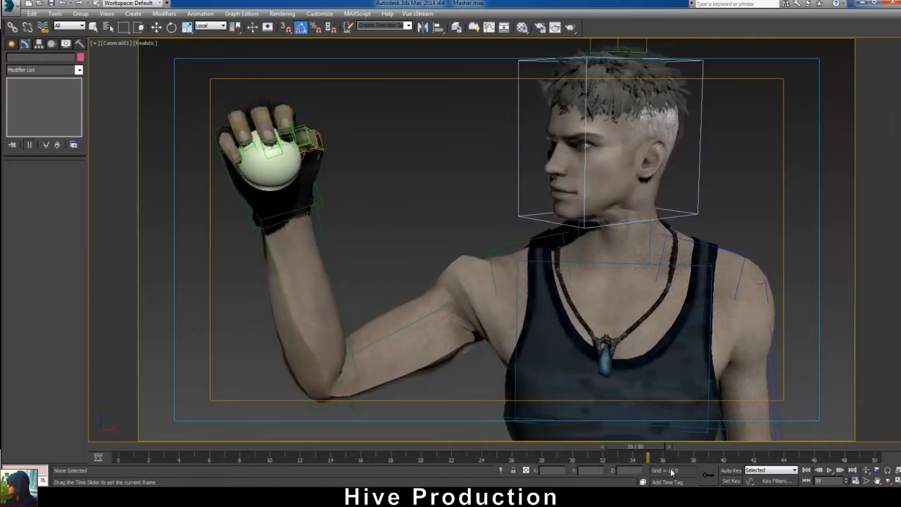
With Auto Key on, move the ball far in front of the hand at frame 30 in the Top view and play the animation.
key(e)
click(294, 162)
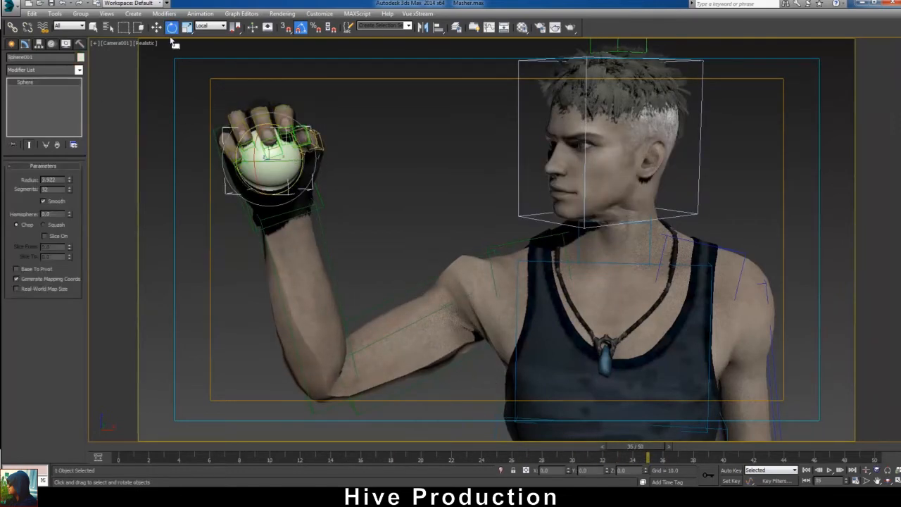
key(w)
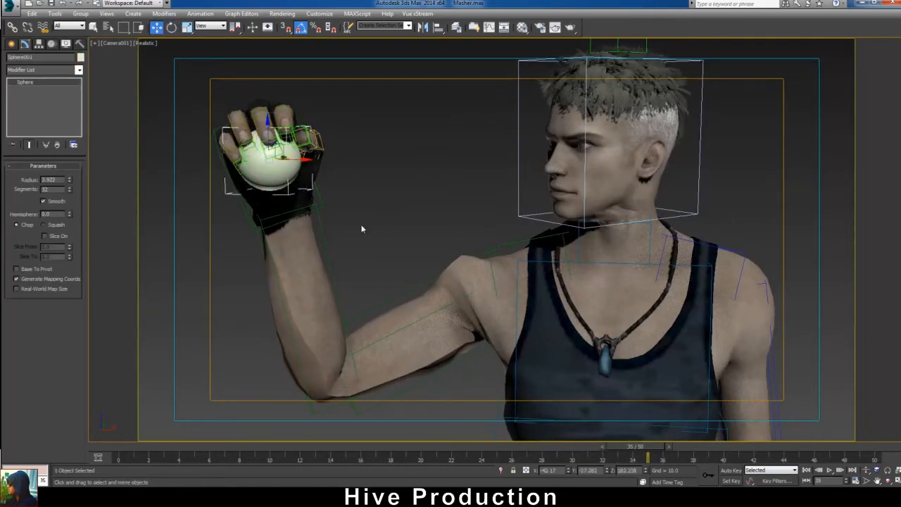
click(730, 471)
drag(654, 448, 589, 460)
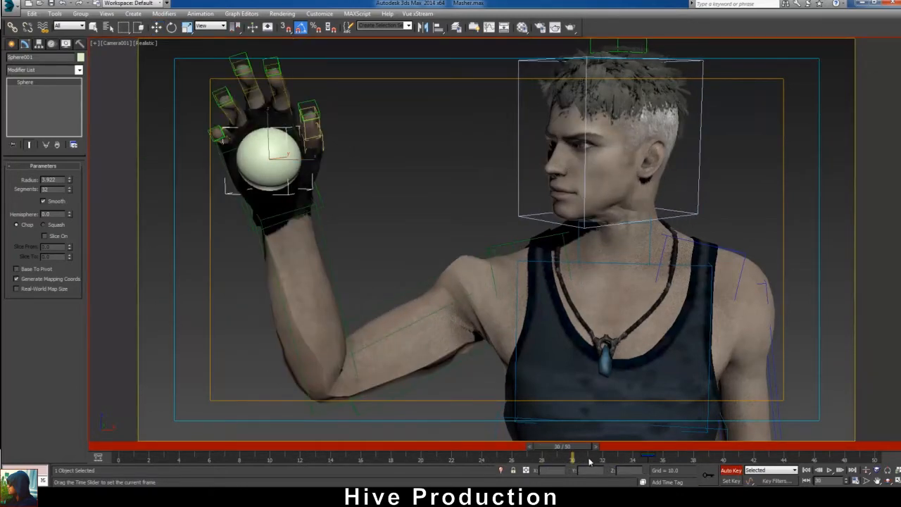
key(alt+w)
drag(310, 106, 232, 221)
click(631, 236)
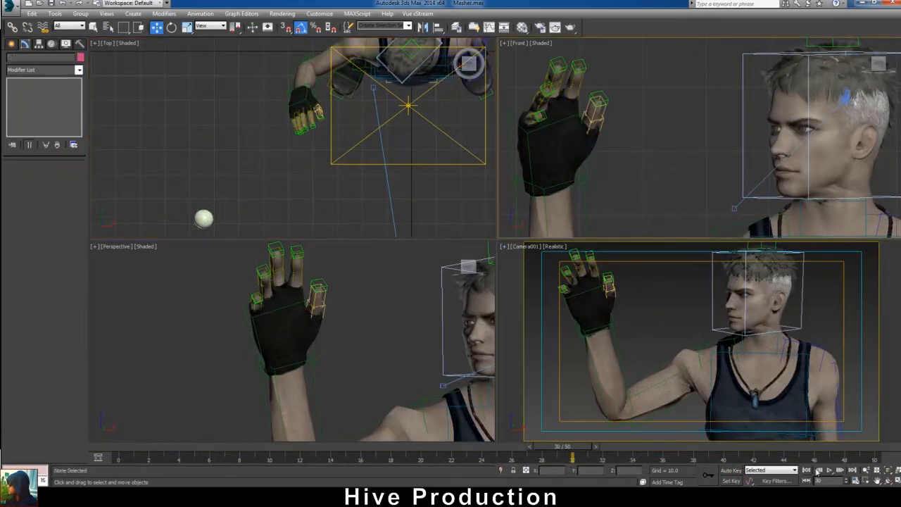
click(829, 469)
click(639, 259)
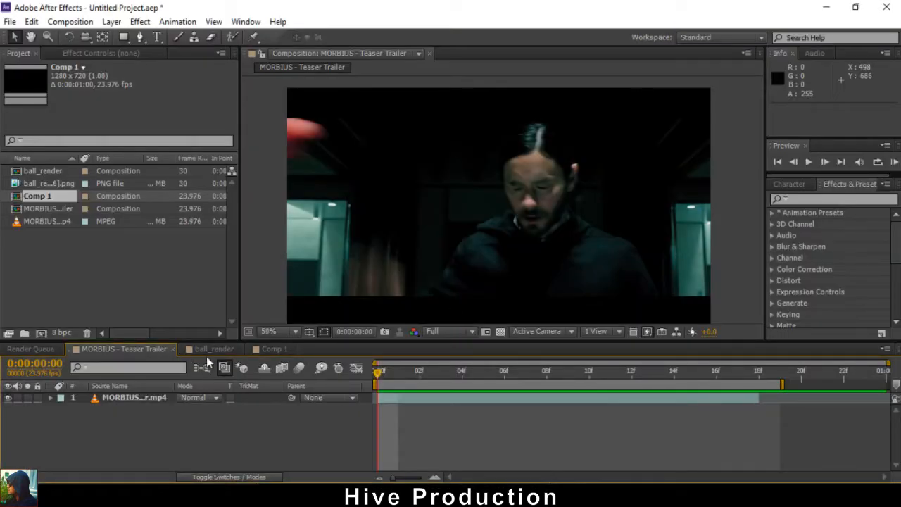
In After Effects, open the ball_render composition and preview the rendered character animation.
click(211, 348)
scroll(516, 223, up, 1)
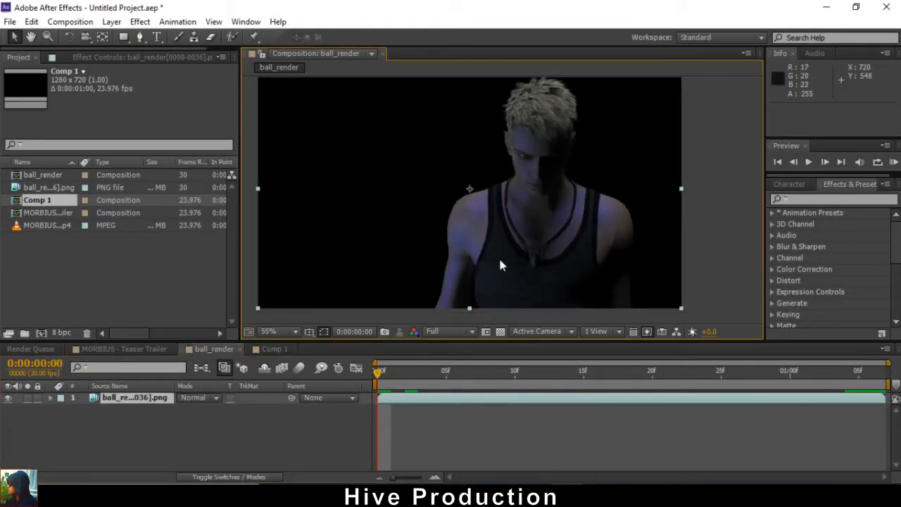
scroll(499, 263, down, 1)
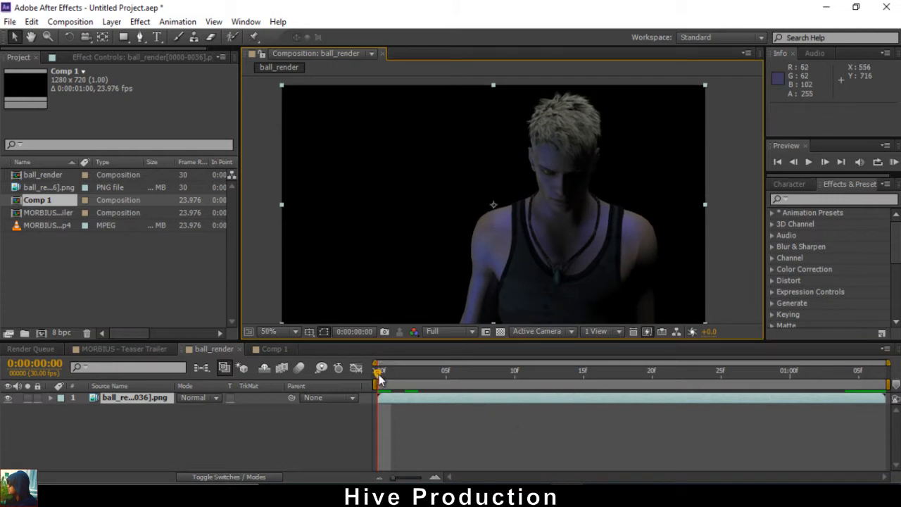
drag(378, 375, 702, 370)
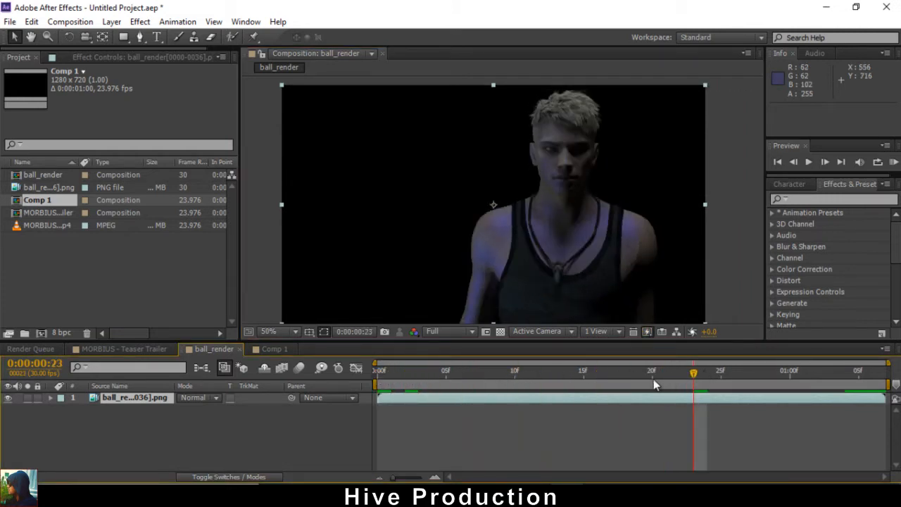
key(space)
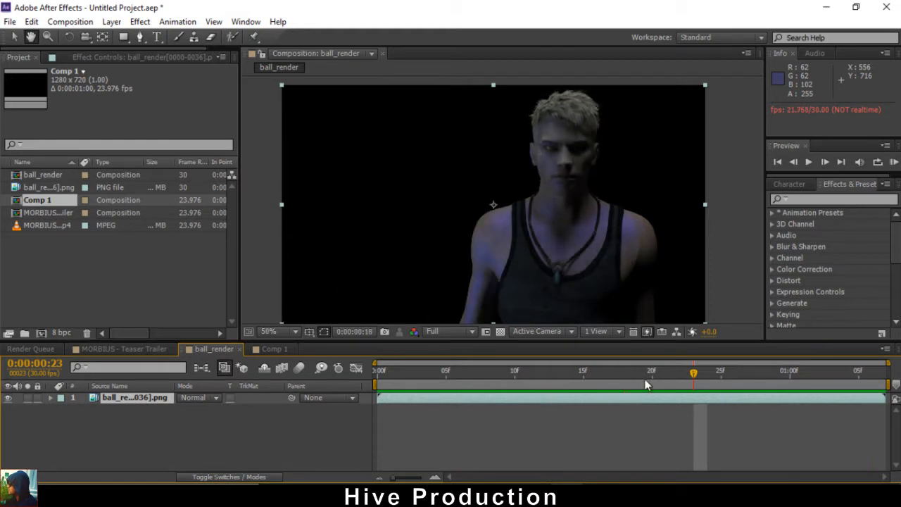
click(627, 373)
drag(627, 373, 490, 391)
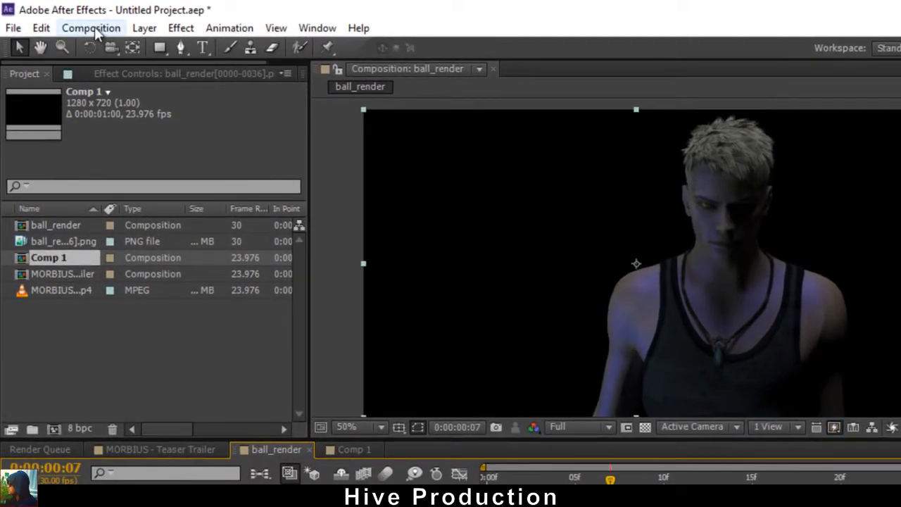
Set the ball_render composition's duration to 0:00:03:07.
click(92, 27)
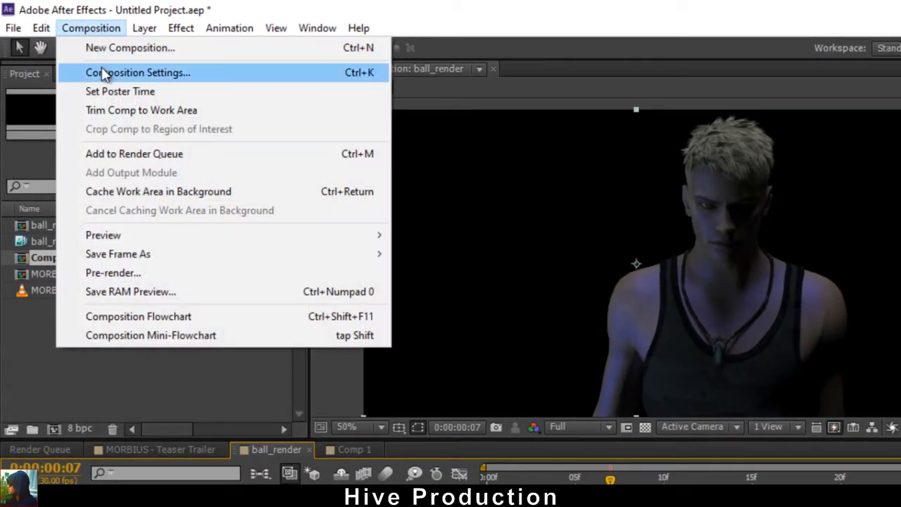
click(187, 76)
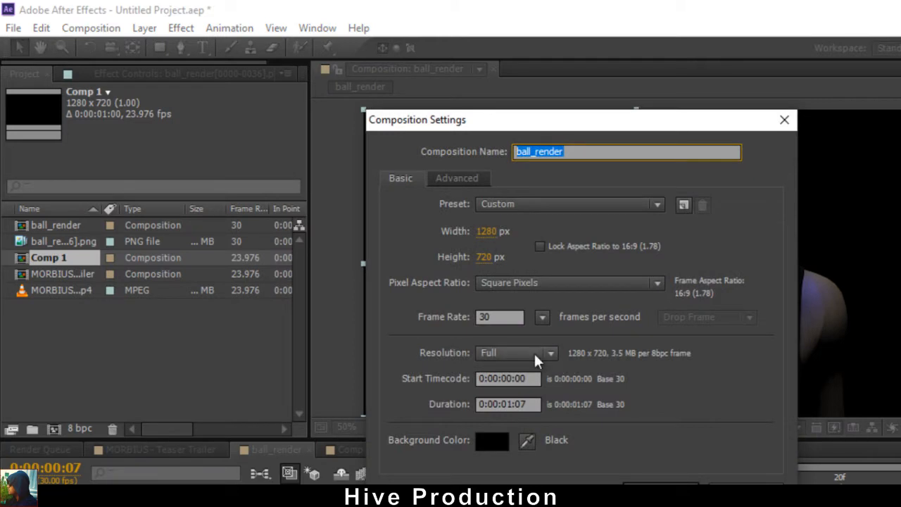
click(508, 404)
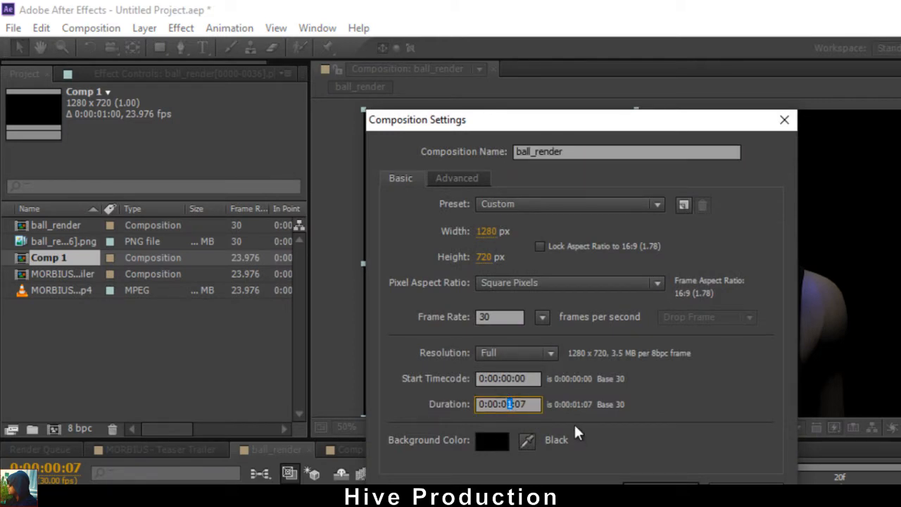
text(3)
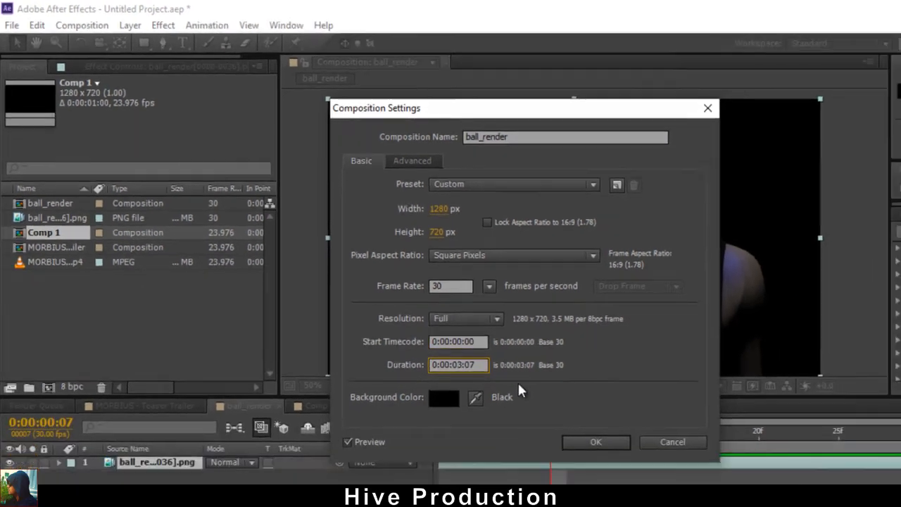
key(Return)
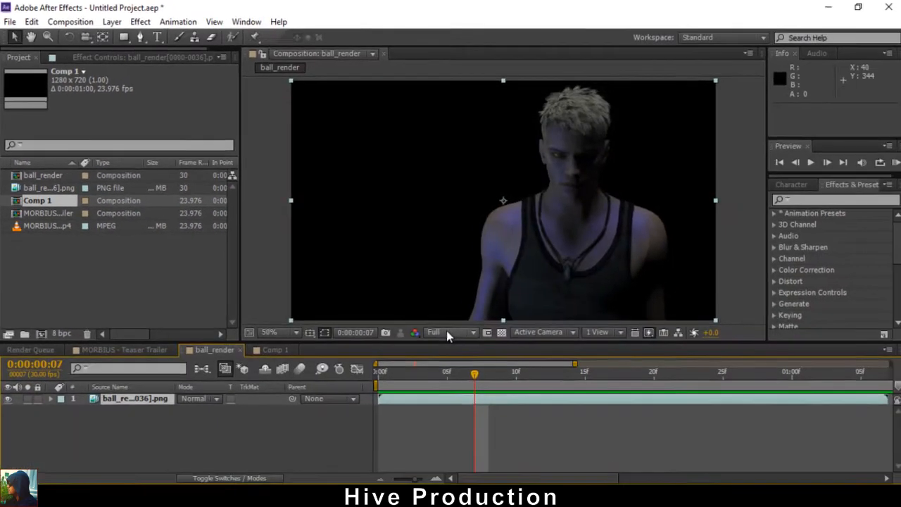
Split the ball_render image sequence layer at 0:00:01:06.
drag(573, 364, 565, 381)
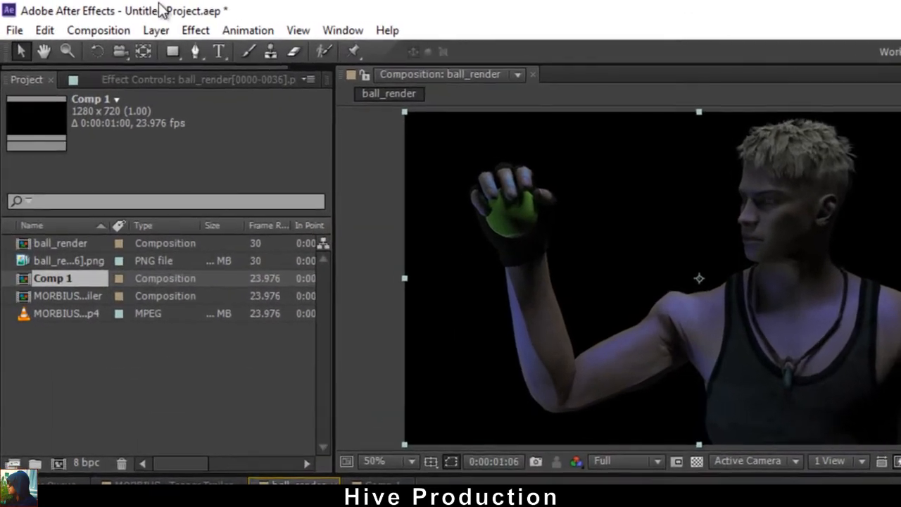
click(43, 29)
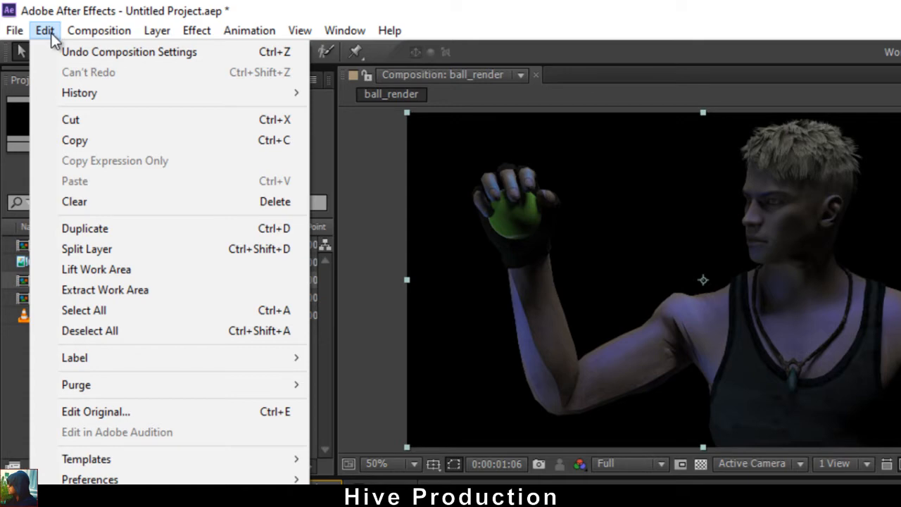
click(117, 254)
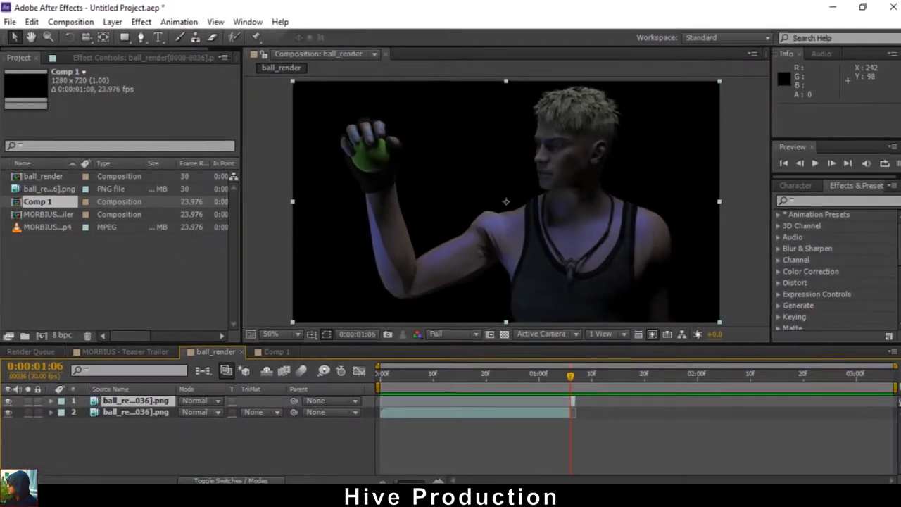
Apply Freeze Frame to the short upper split layer at 0:00:01:06.
right_click(570, 400)
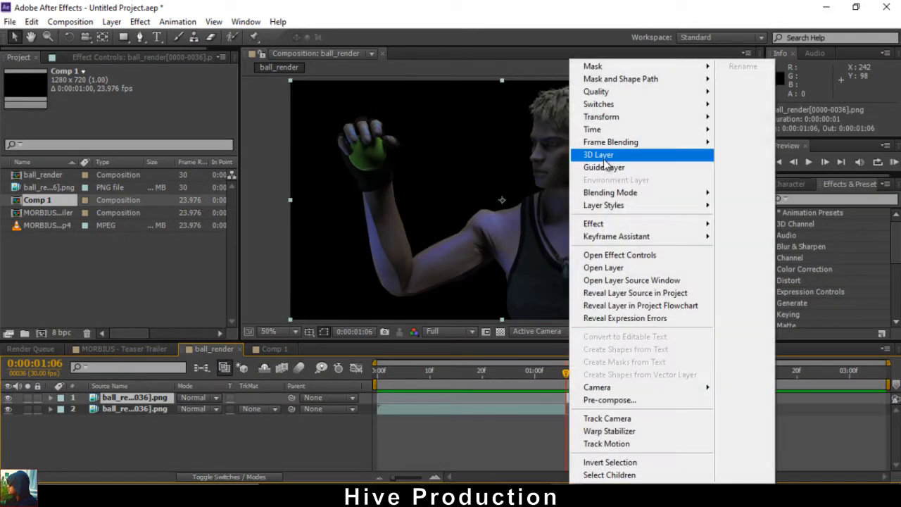
mouse_move(604, 130)
click(758, 174)
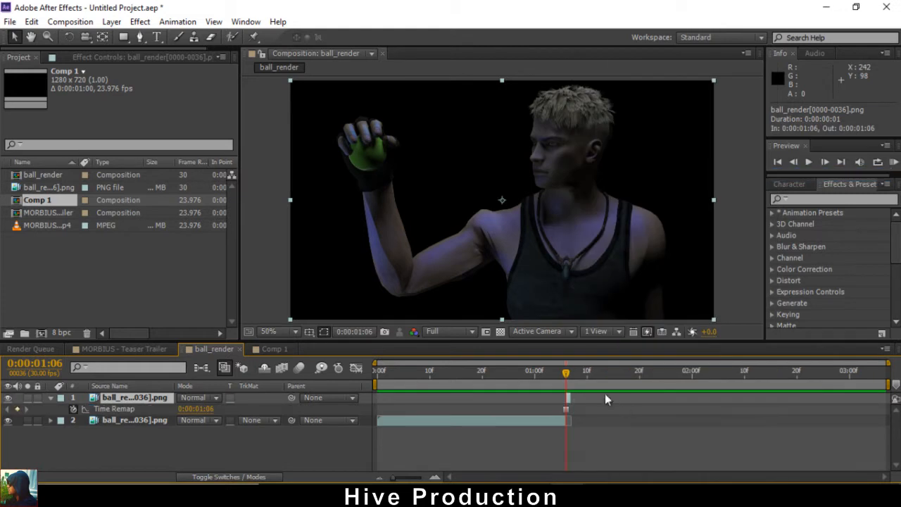
Extend the freeze-frame layer's out point to 0:00:02:29 and preview the ball_render animation.
drag(572, 400, 854, 400)
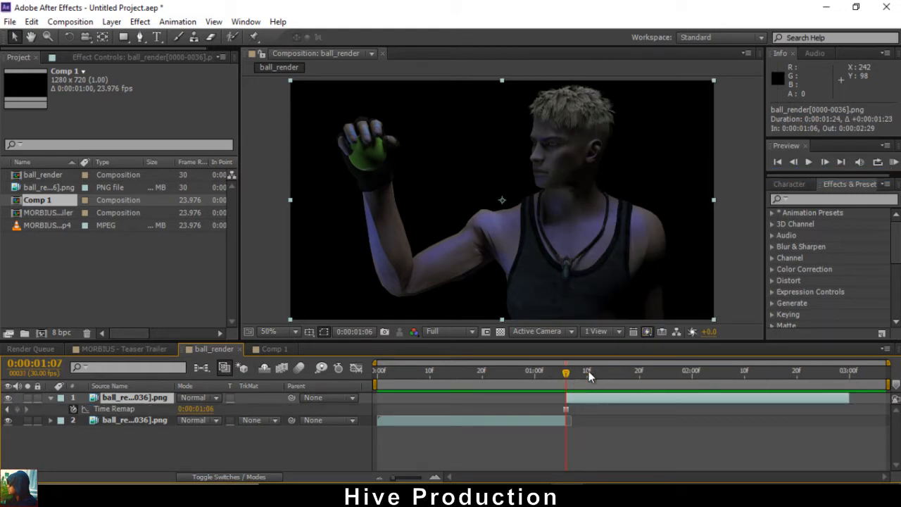
drag(590, 376, 744, 376)
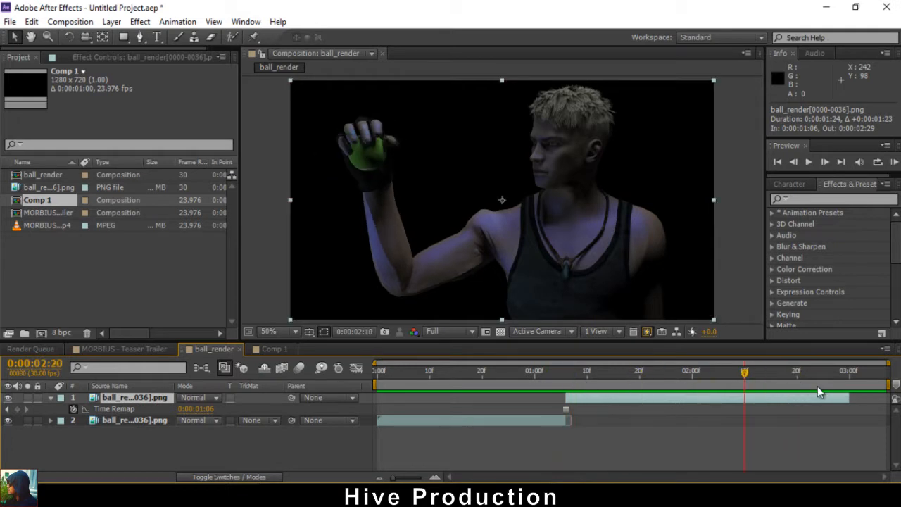
drag(818, 392, 756, 399)
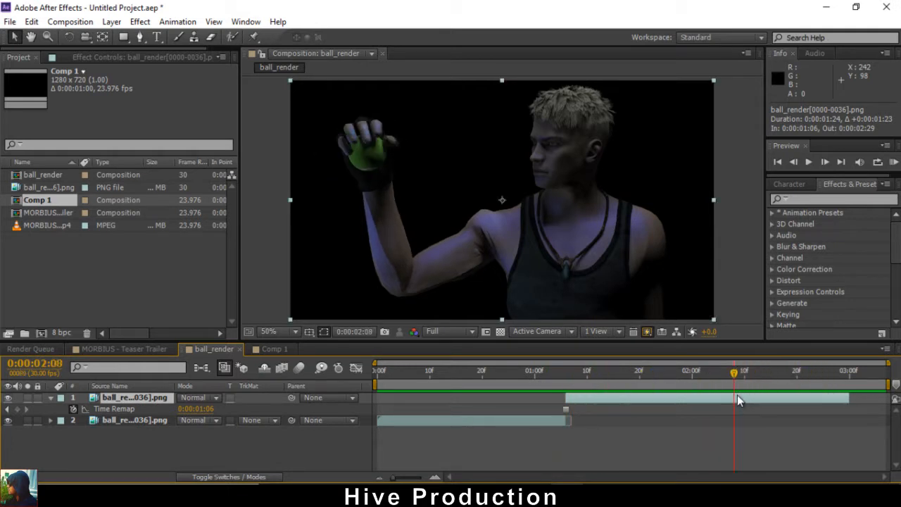
drag(737, 394, 612, 387)
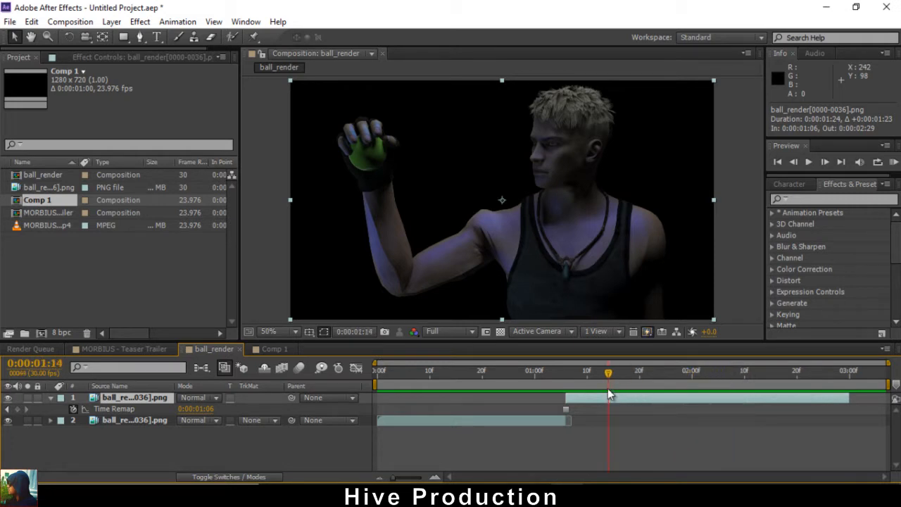
key(space)
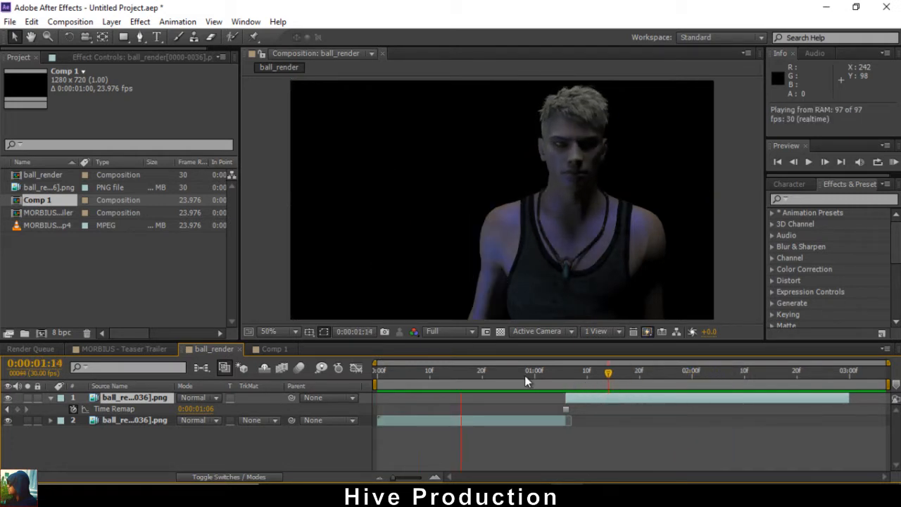
key(space)
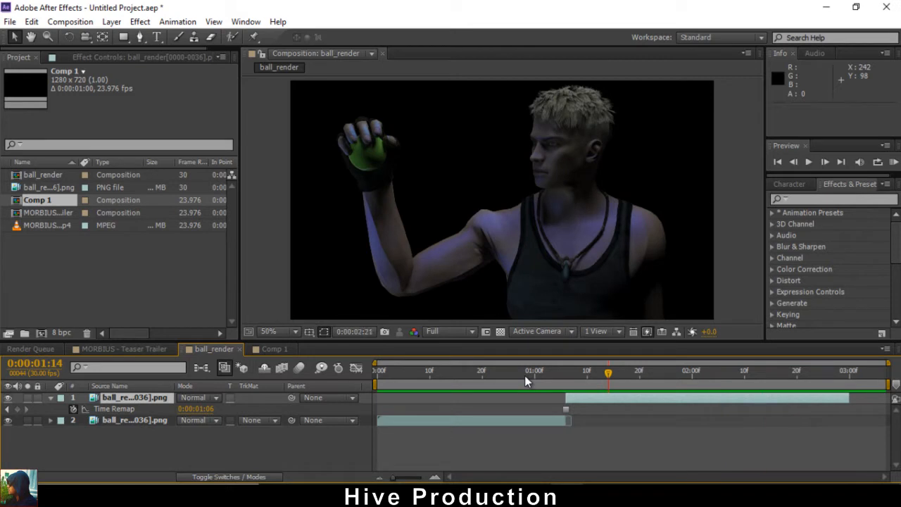
End the ball_render work area at 0:00:02:29 and collapse the freeze-frame layer's properties.
drag(641, 375, 807, 394)
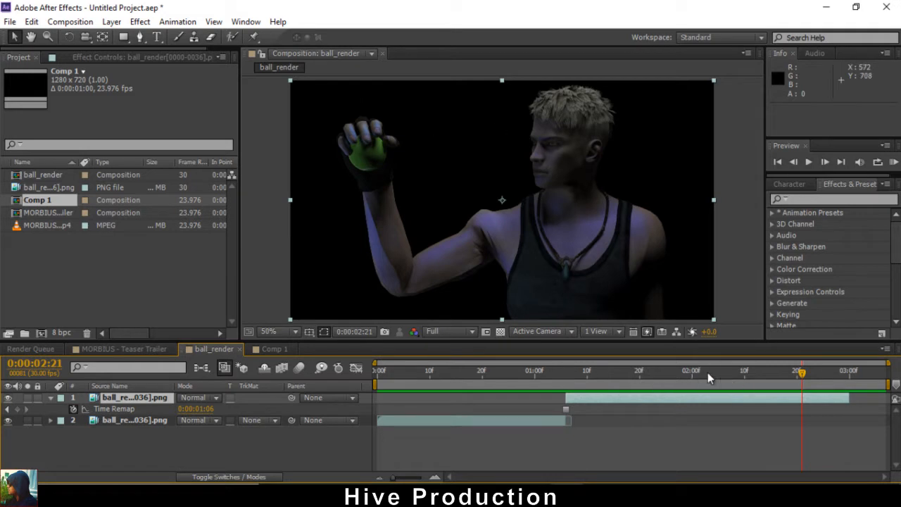
drag(708, 373, 729, 372)
drag(828, 379, 737, 391)
drag(838, 387, 845, 384)
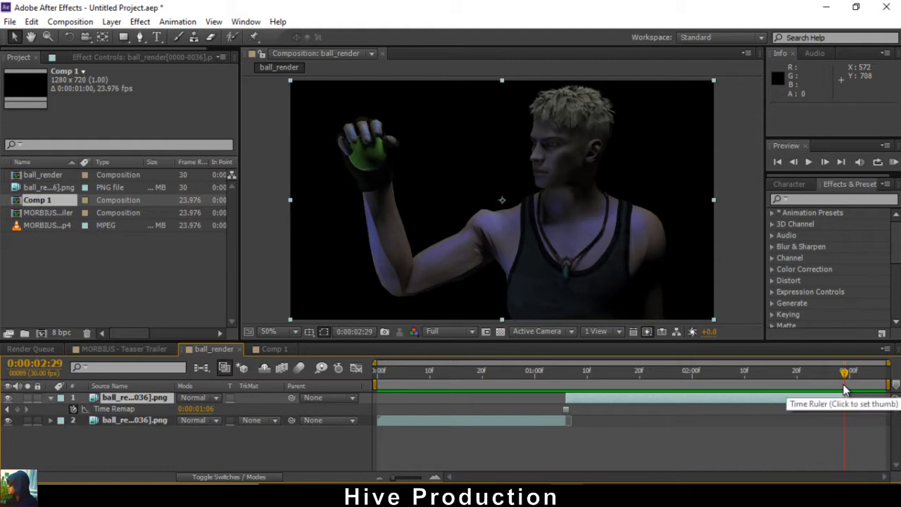
key(n)
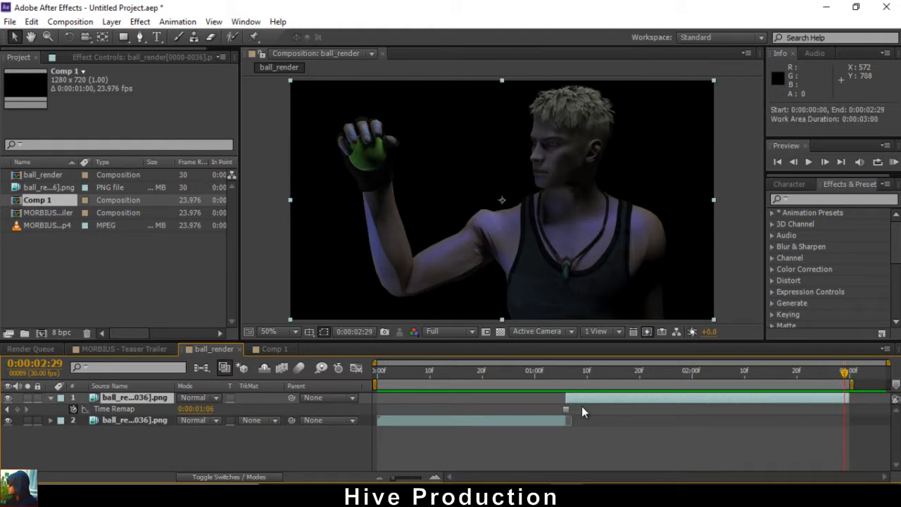
click(54, 398)
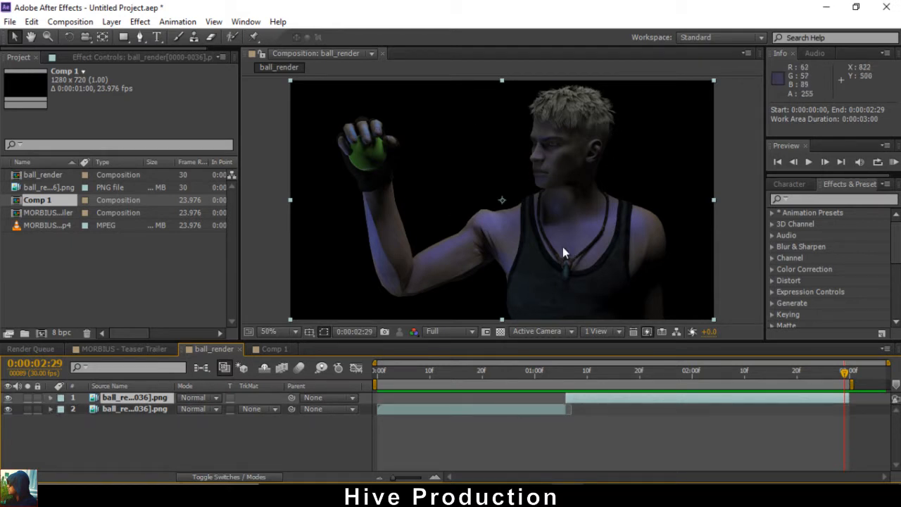
Import the Wolfenstein laboratory JPG from the Character_Morbius folder into the project.
double_click(151, 282)
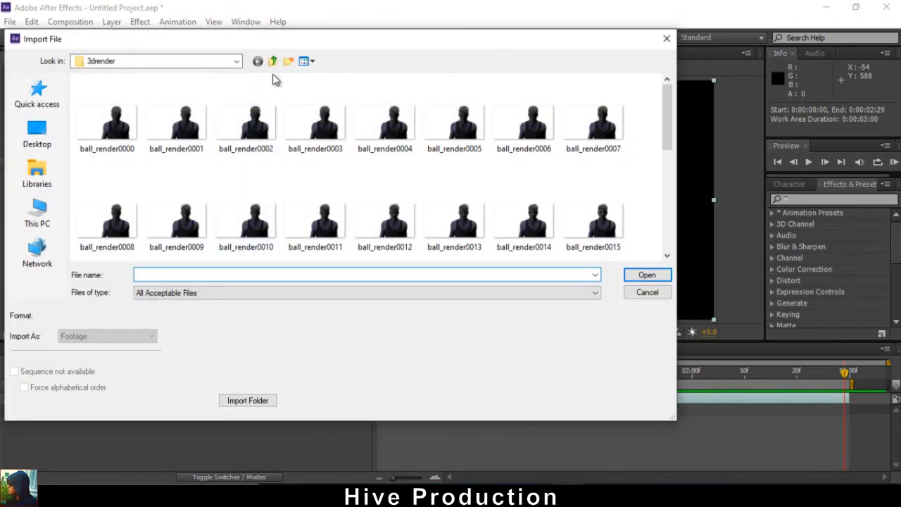
click(273, 62)
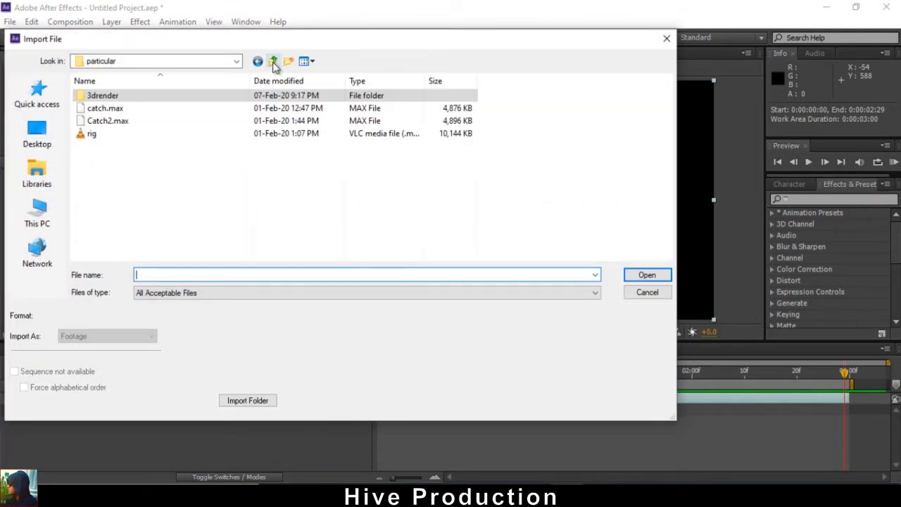
click(273, 62)
click(273, 61)
click(273, 61)
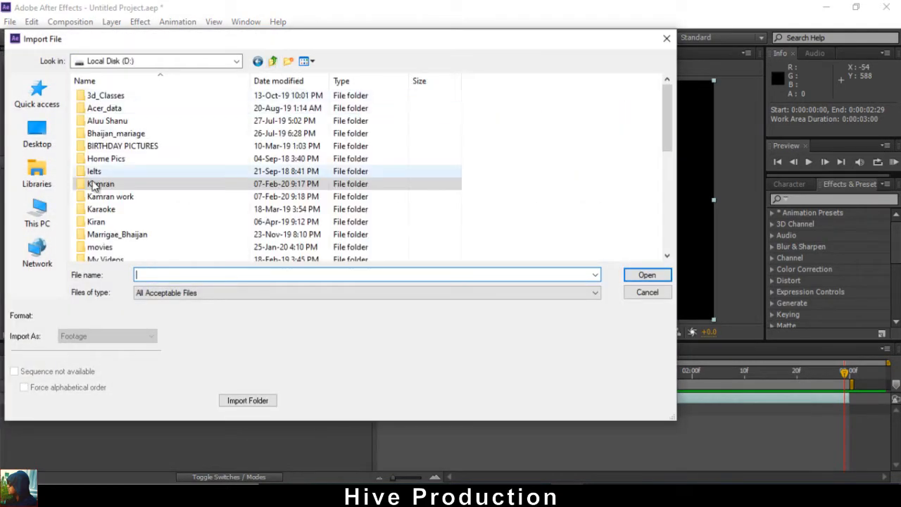
double_click(95, 204)
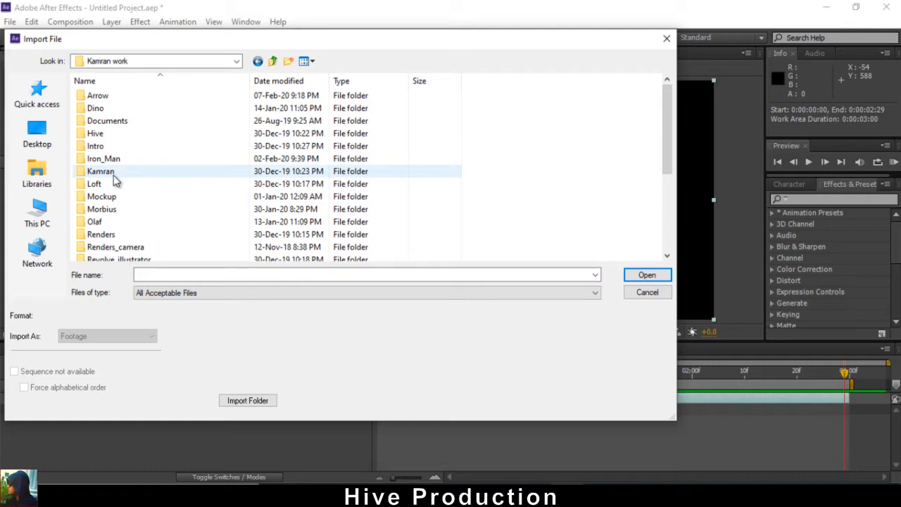
double_click(113, 211)
double_click(112, 127)
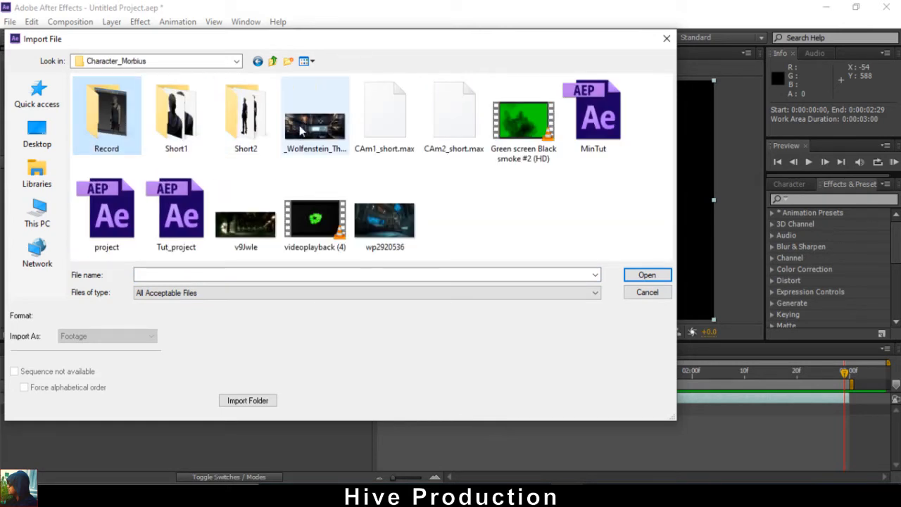
double_click(298, 125)
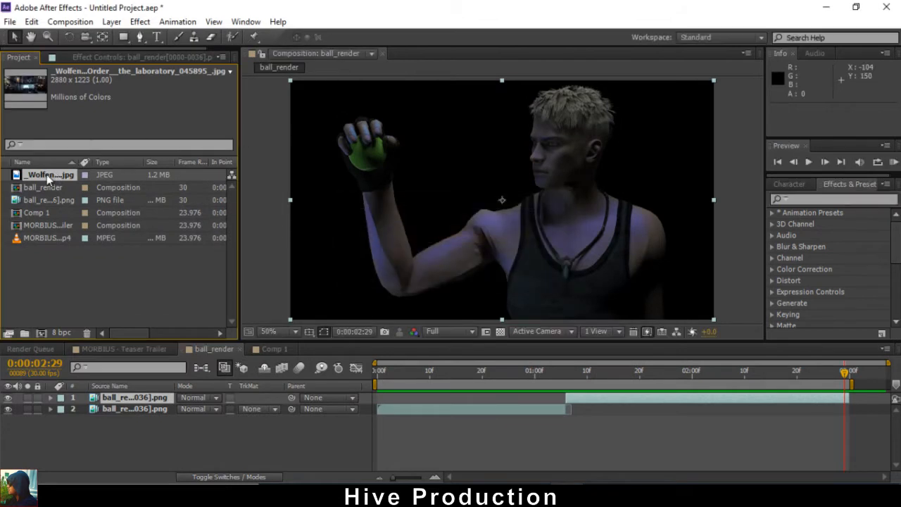
Add the laboratory image to ball_render beneath both character layers and shift it to position 264, 340.
drag(48, 176, 106, 431)
scroll(540, 184, down, 1)
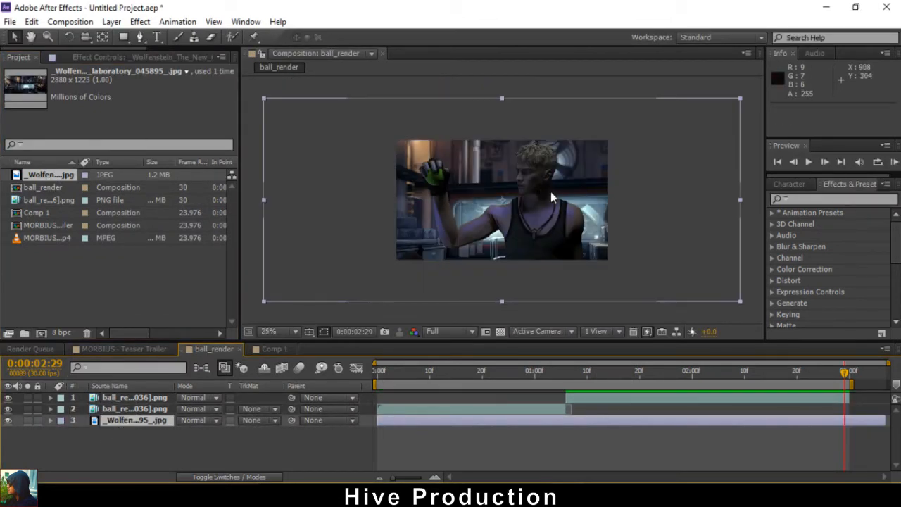
drag(554, 181, 502, 183)
scroll(557, 184, up, 1)
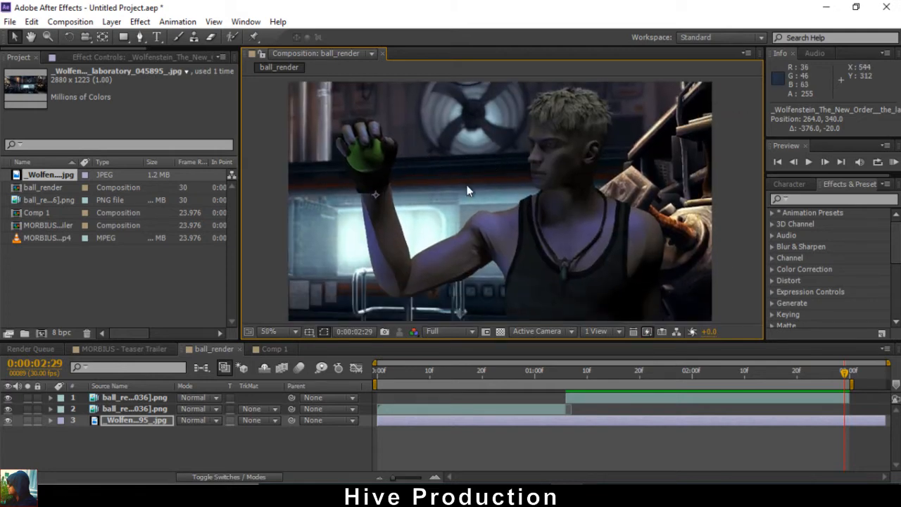
scroll(563, 181, down, 1)
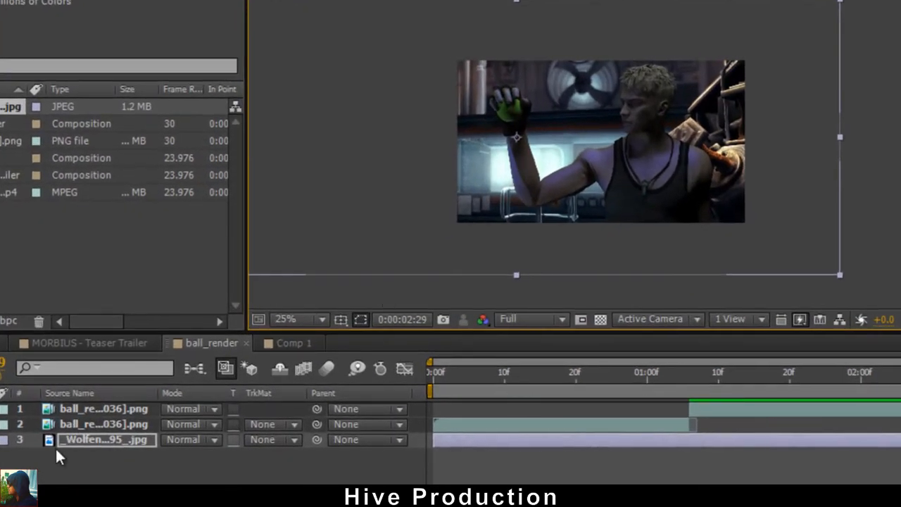
Scale the laboratory image to 73% and reposition it to 568, 336 behind the character.
key(s)
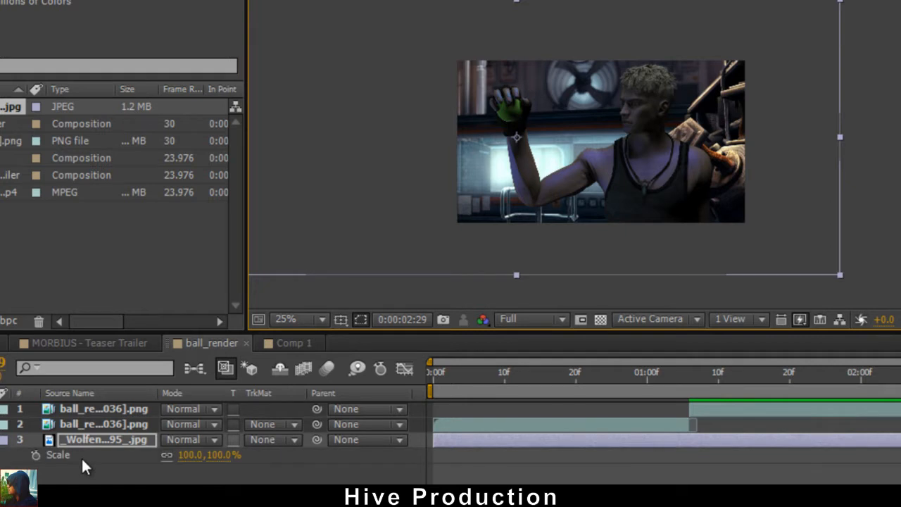
drag(185, 457, 165, 458)
drag(550, 228, 621, 180)
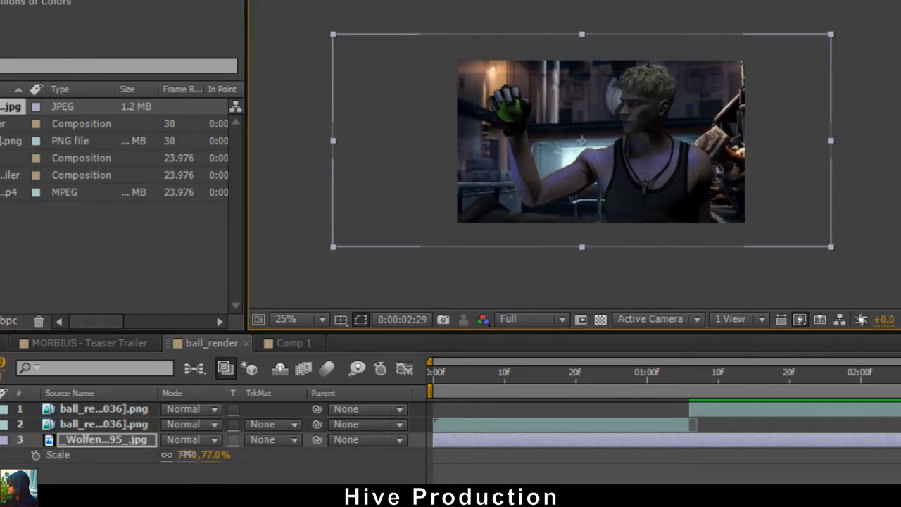
mouse_move(186, 454)
mouse_down()
mouse_move(165, 455)
mouse_move(176, 455)
mouse_up()
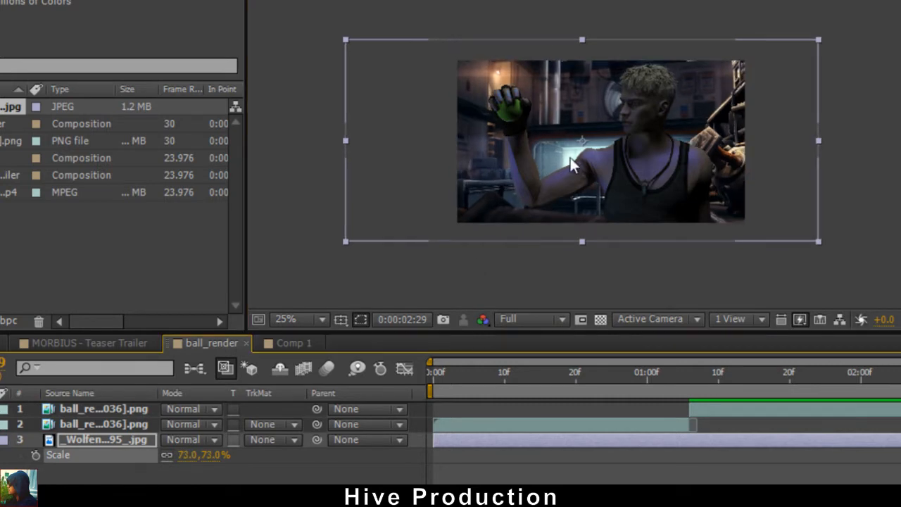
key(period)
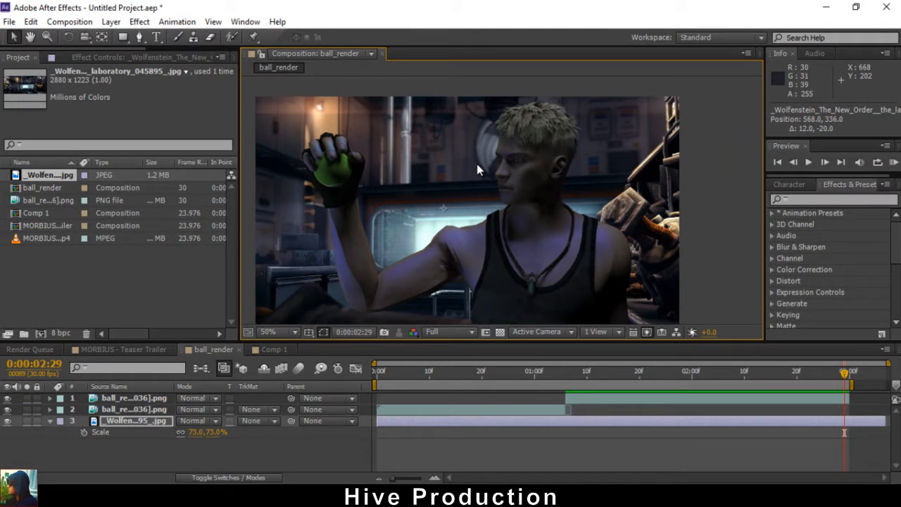
Examine how the character blends with the laboratory backdrop, up close and with the backdrop layer soloed.
key(comma)
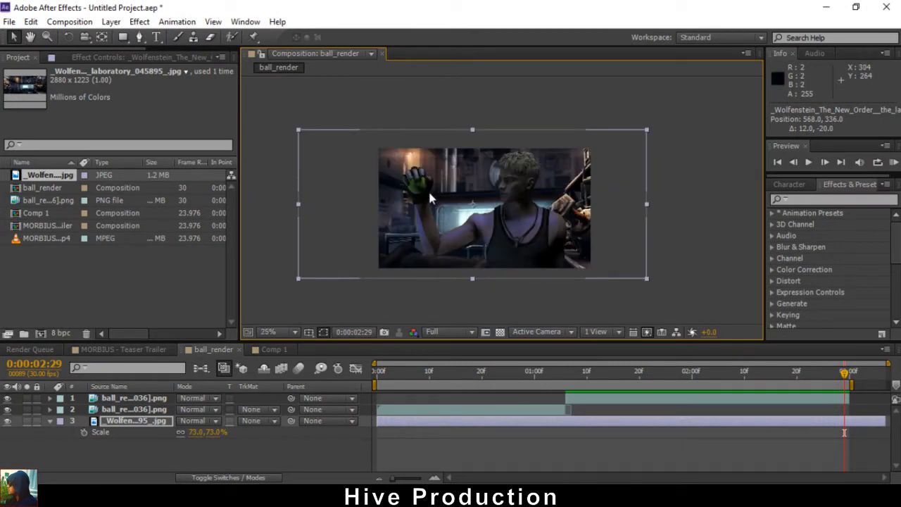
scroll(428, 189, up, 1)
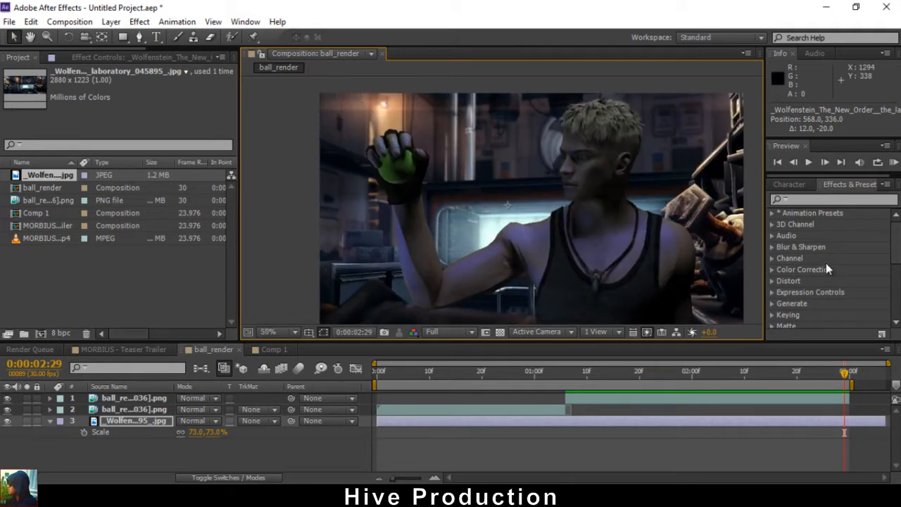
scroll(628, 270, up, 2)
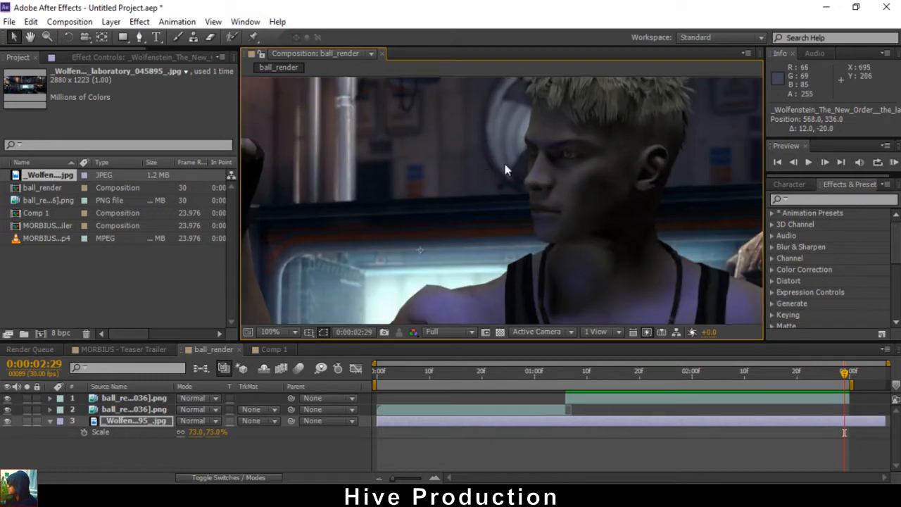
scroll(505, 169, down, 2)
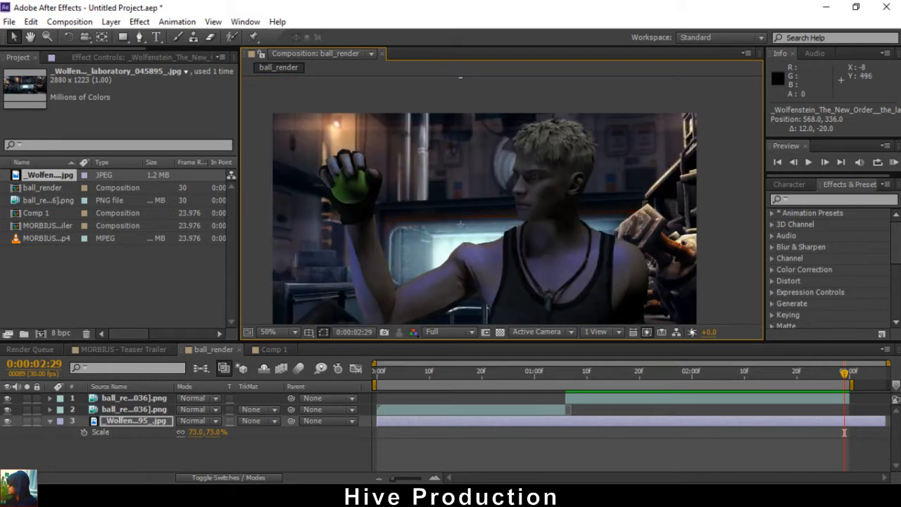
click(28, 420)
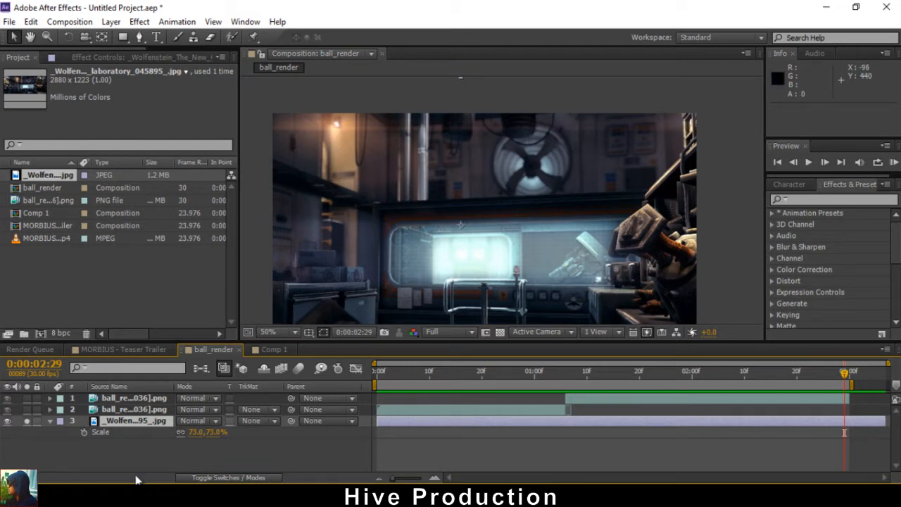
click(25, 421)
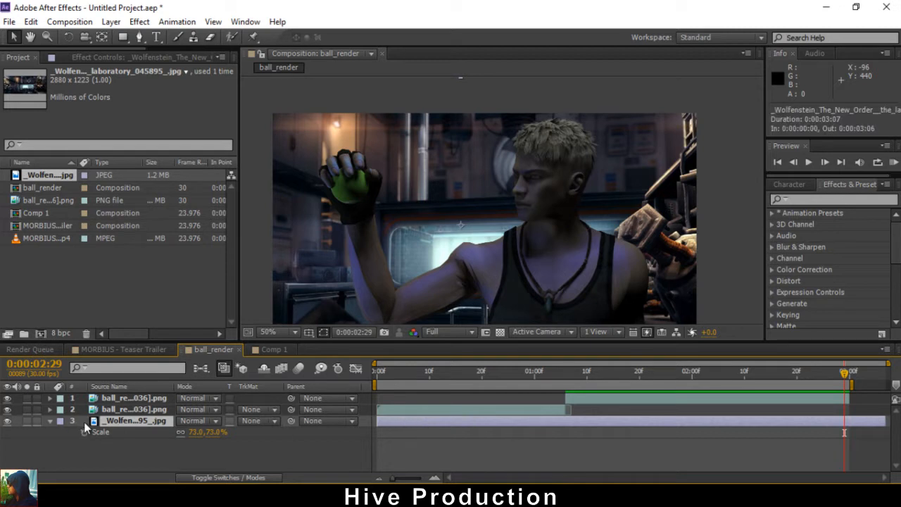
Pre-compose the laboratory image layer as "background", leaving all attributes in ball_render.
click(50, 420)
key(ctrl+shift+c)
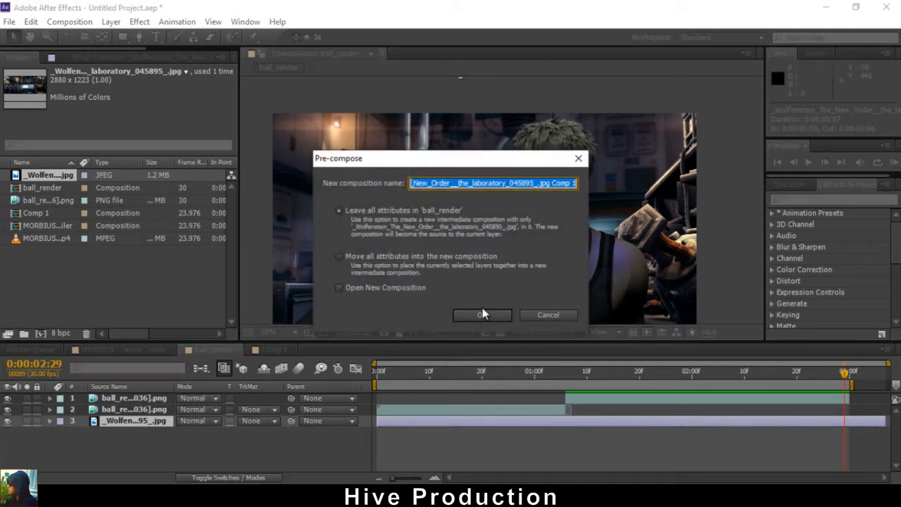
text(back)
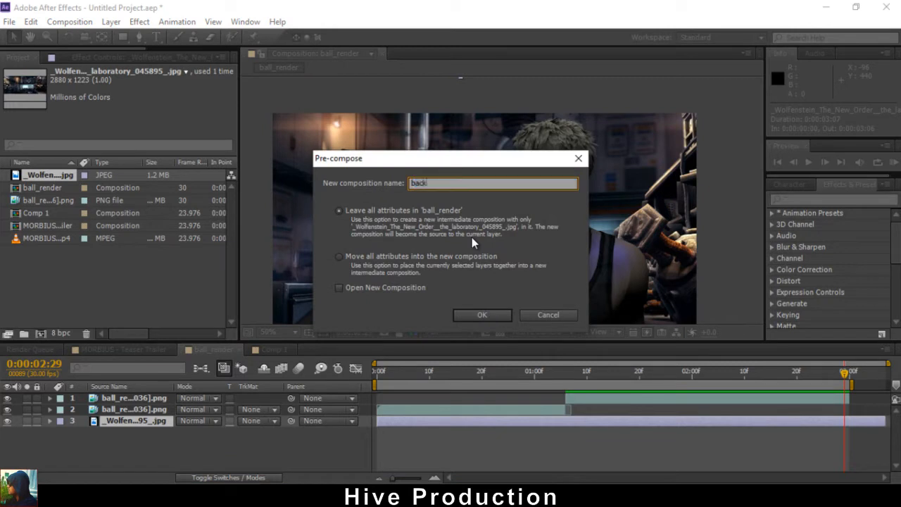
text(ground)
key(Return)
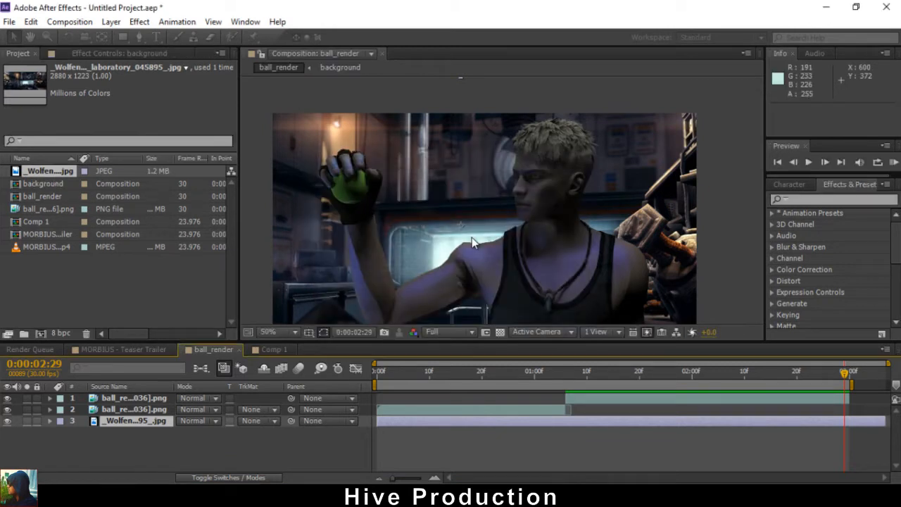
Open the background pre-composition and duplicate its laboratory image layer.
double_click(405, 425)
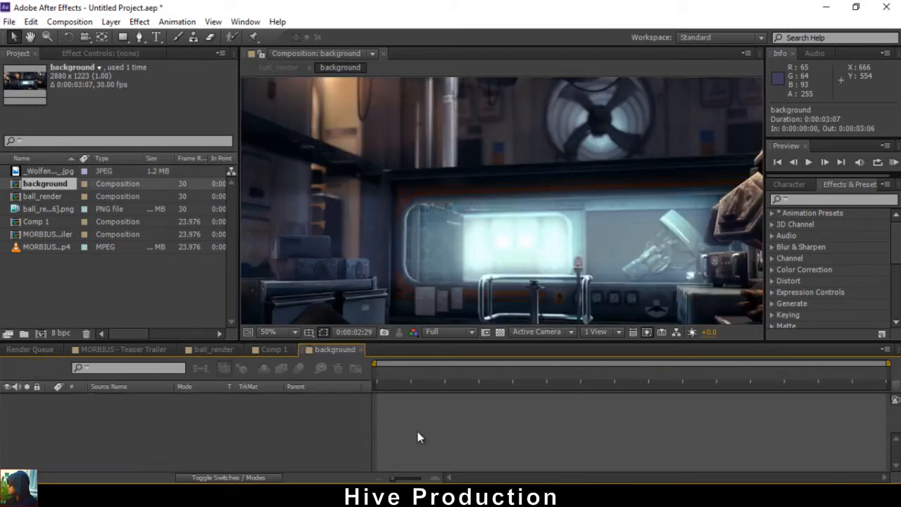
scroll(411, 170, down, 2)
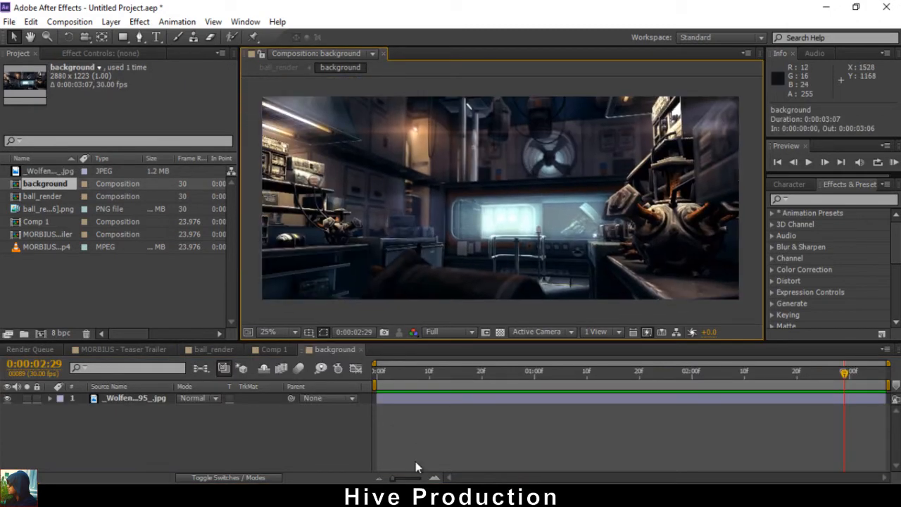
click(401, 394)
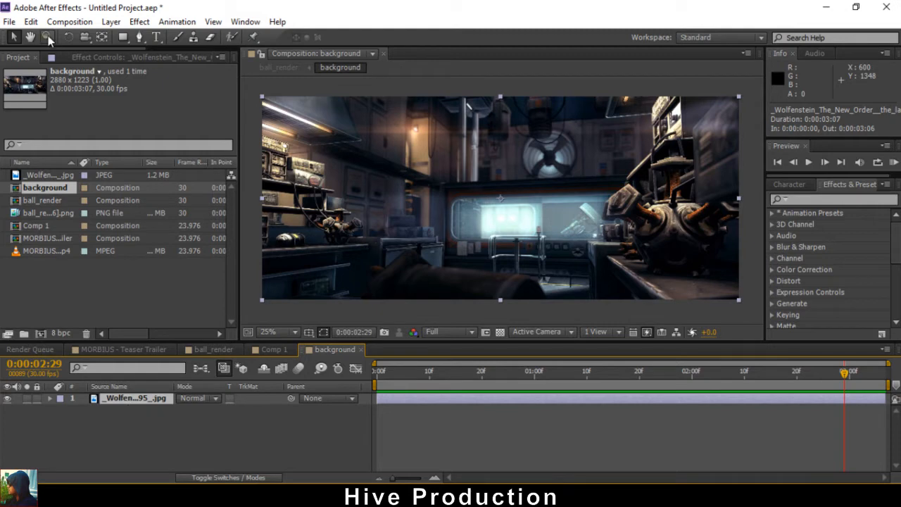
click(31, 22)
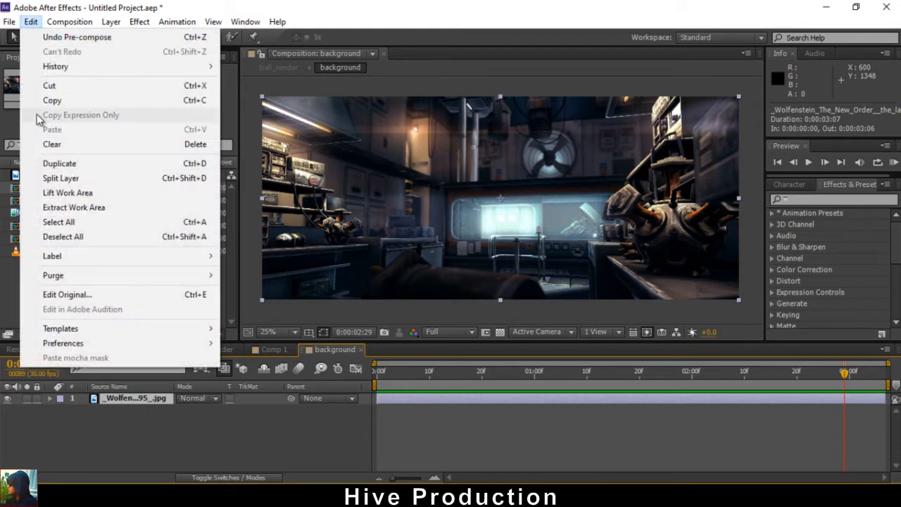
click(60, 163)
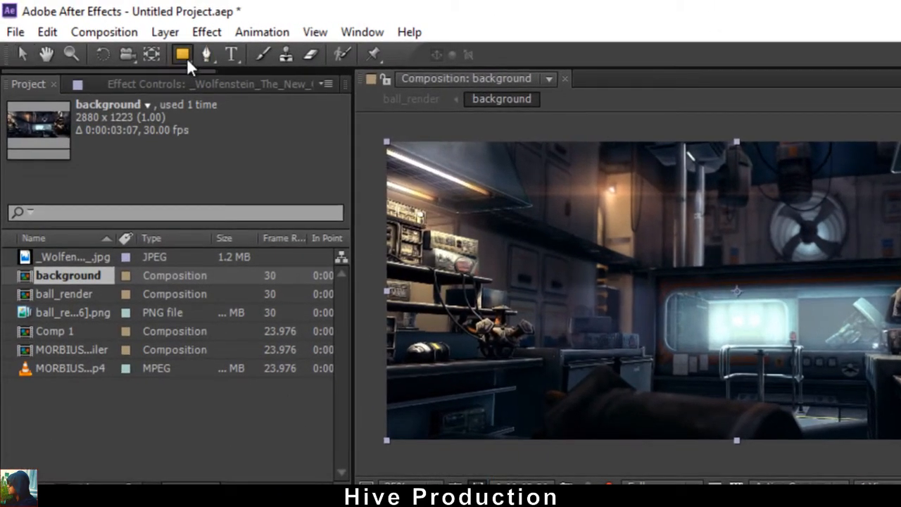
Mask the upper laboratory image copy with an ellipse tightly around the wall fan, with that layer soloed.
drag(123, 37, 140, 54)
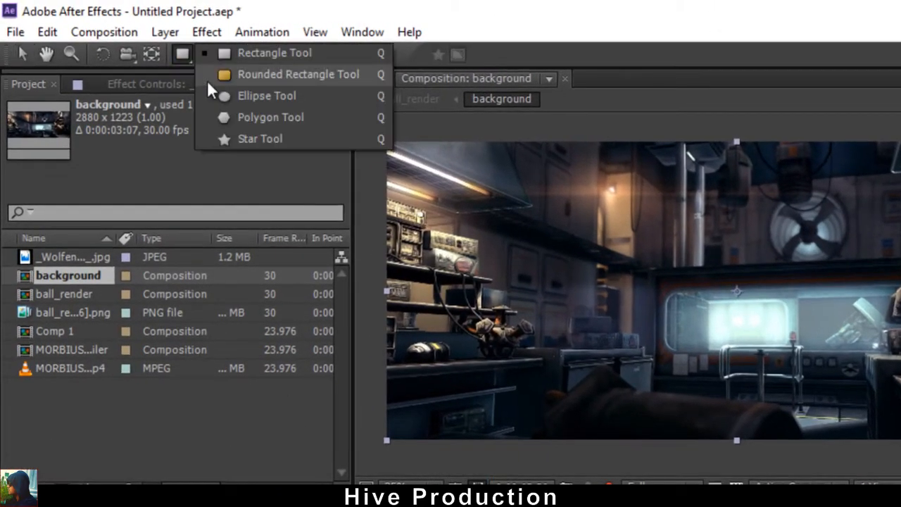
drag(207, 83, 219, 96)
scroll(696, 271, up, 2)
drag(696, 272, 464, 422)
drag(586, 251, 623, 289)
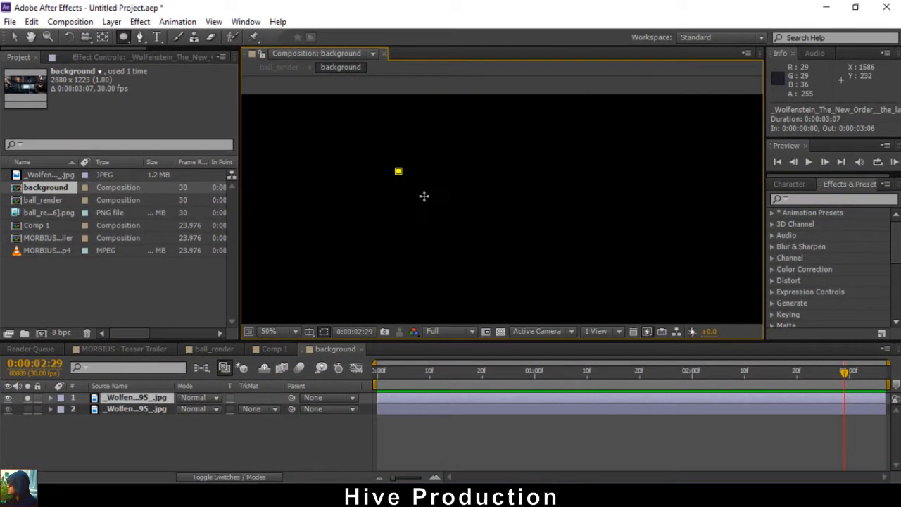
mouse_move(424, 196)
mouse_down()
mouse_move(501, 255)
mouse_move(494, 228)
mouse_move(481, 239)
mouse_move(511, 246)
mouse_move(501, 248)
mouse_up()
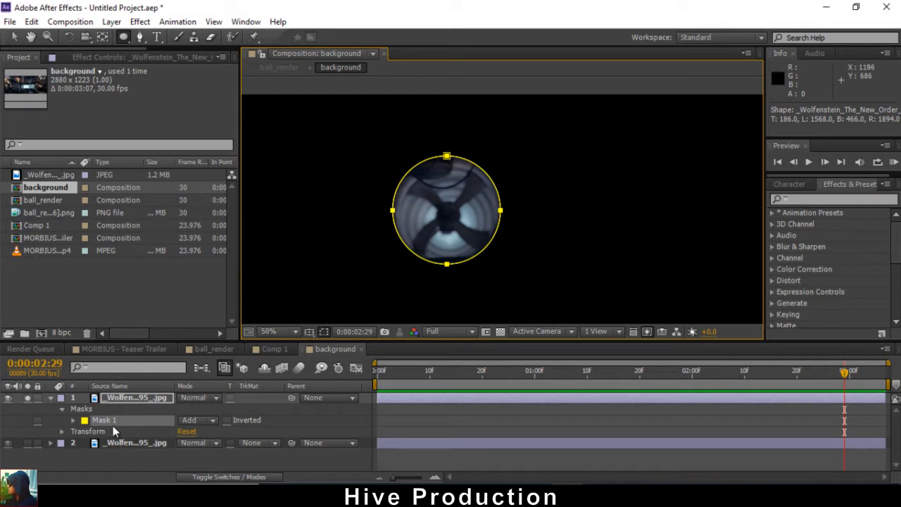
Set the feather of the circular fan mask to 140 pixels.
key(f)
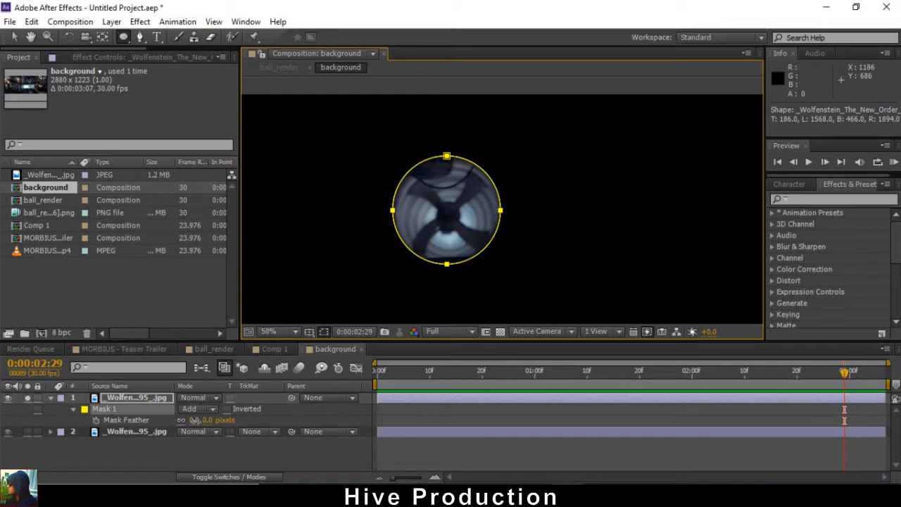
drag(194, 419, 260, 424)
scroll(415, 199, up, 2)
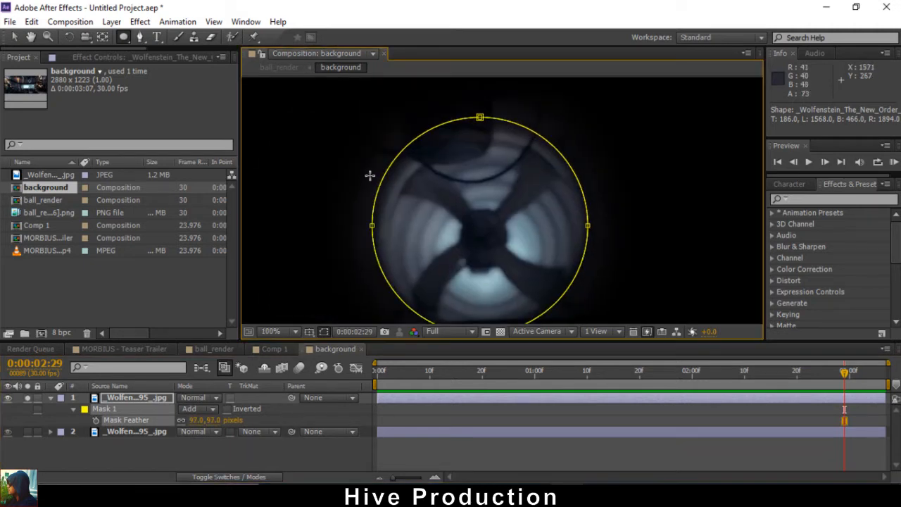
scroll(360, 230, up, 2)
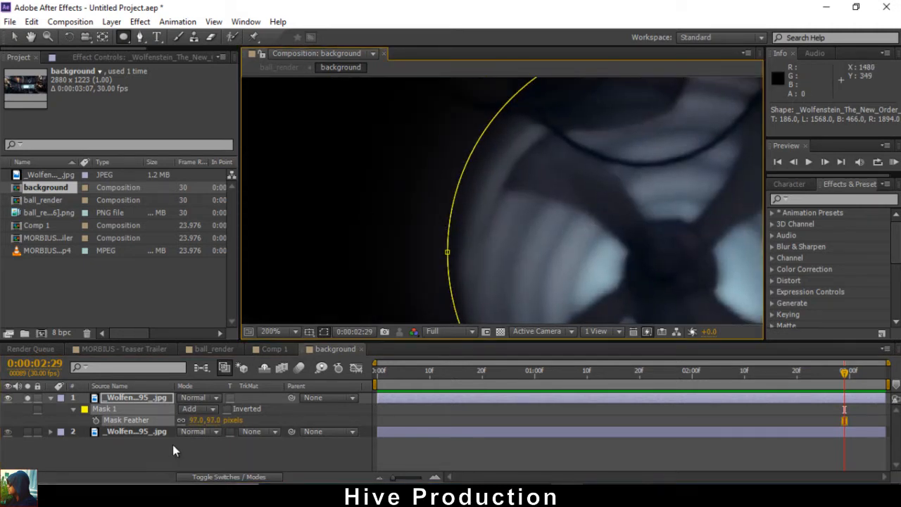
drag(193, 420, 228, 422)
scroll(488, 251, down, 1)
drag(489, 251, 364, 243)
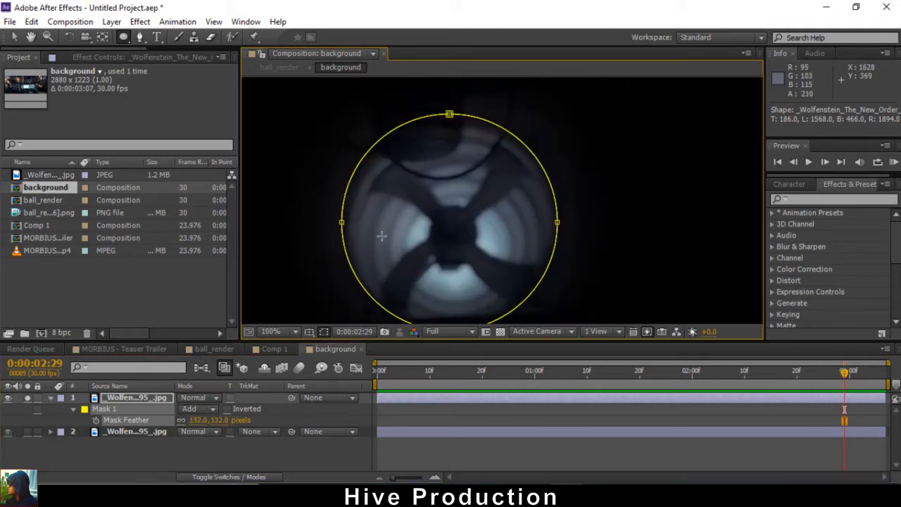
click(195, 421)
key(Return)
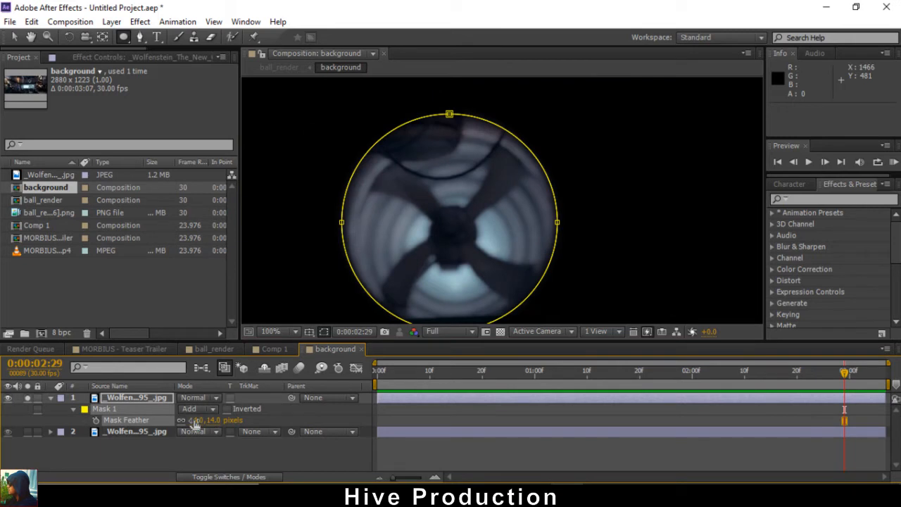
click(195, 420)
text(140)
key(Return)
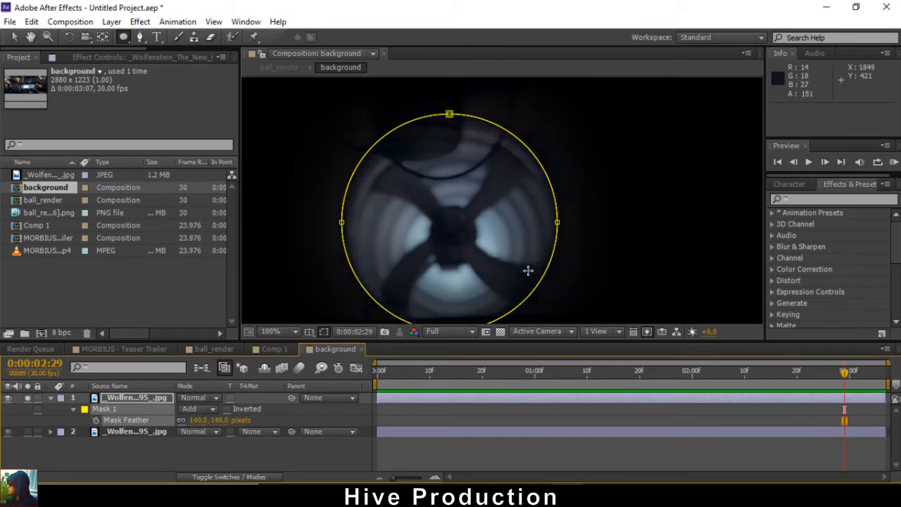
Move the masked fan layer's anchor point to the fan's hub with the Pan Behind tool.
scroll(506, 290, down, 1)
scroll(456, 152, down, 1)
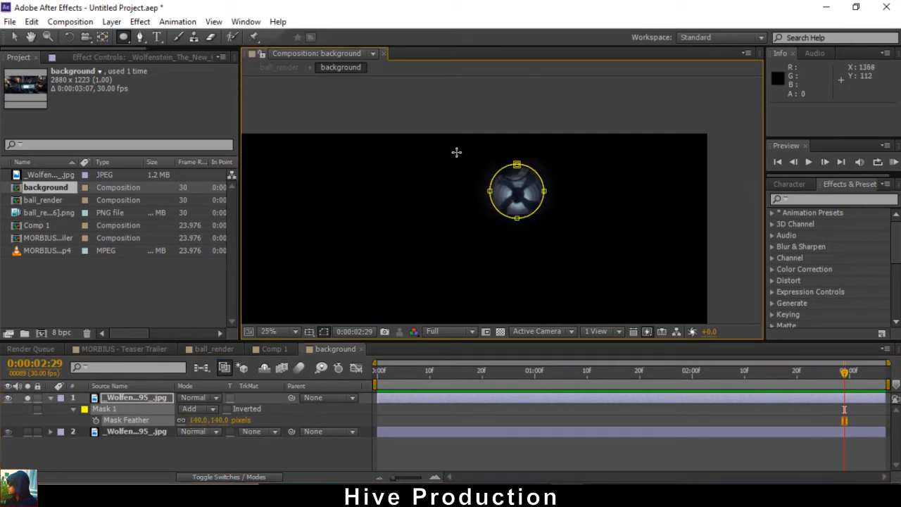
click(100, 38)
click(124, 398)
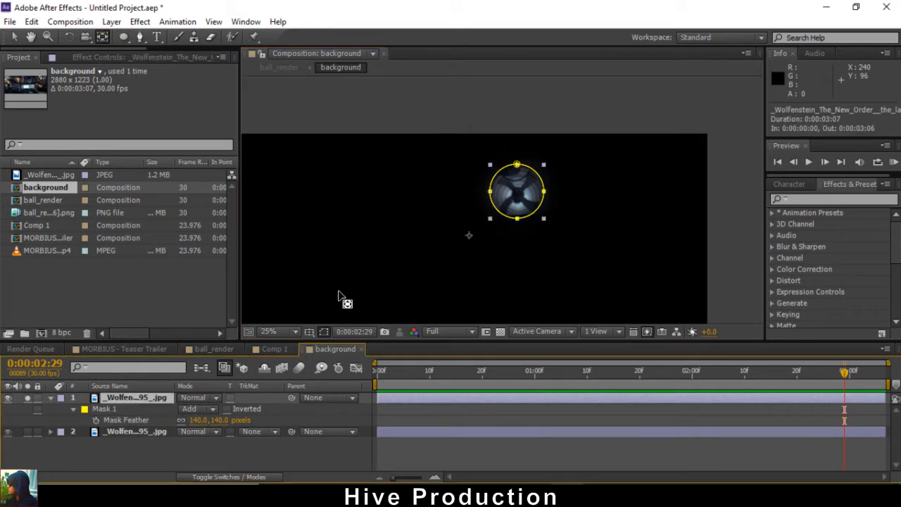
drag(483, 261, 476, 246)
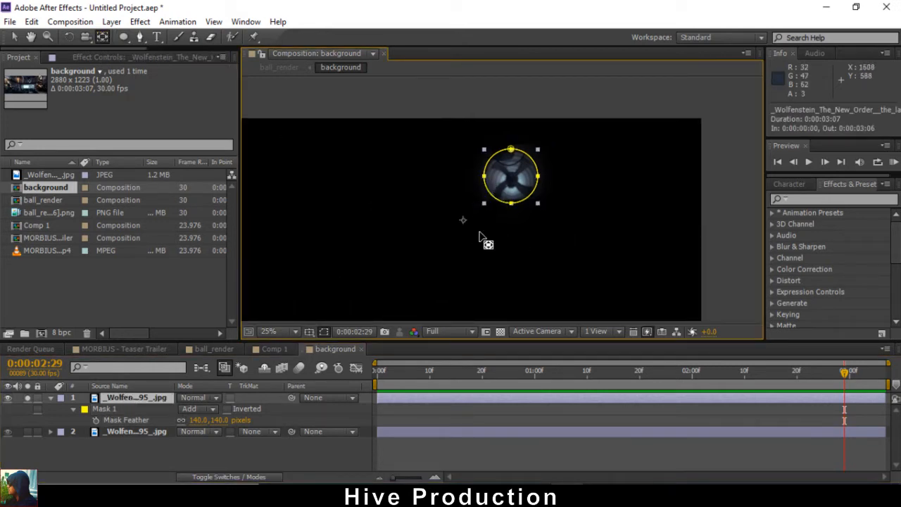
scroll(486, 241, up, 2)
drag(381, 257, 479, 172)
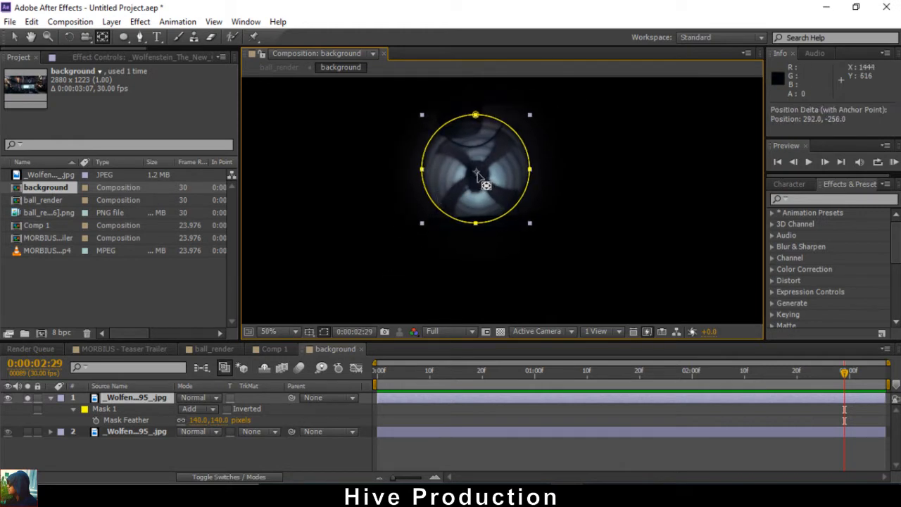
Keyframe the fan layer's rotation from 0° at 0:00:00:00 to 357° at 0:00:03:00.
click(375, 374)
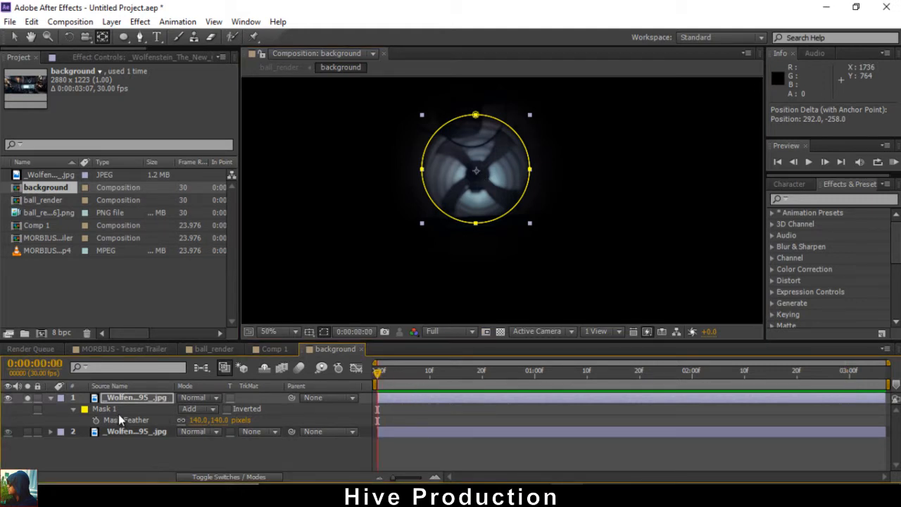
key(r)
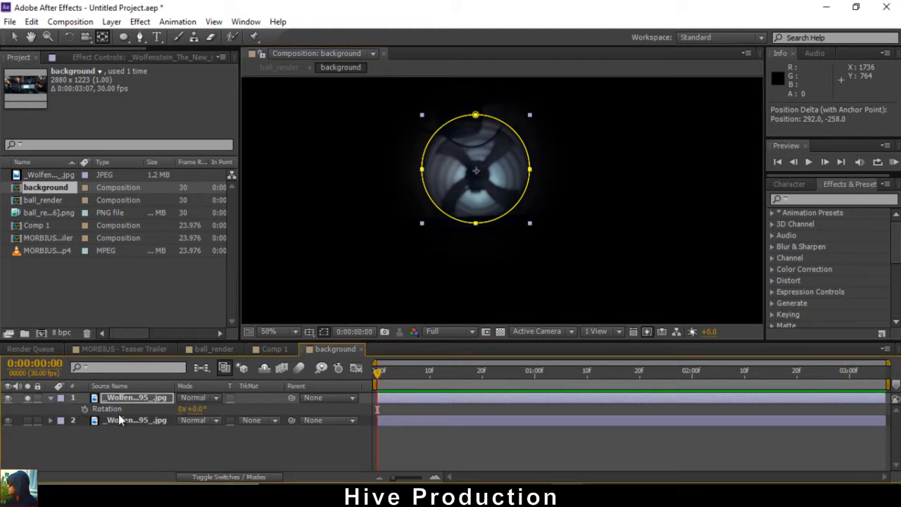
click(85, 408)
click(850, 373)
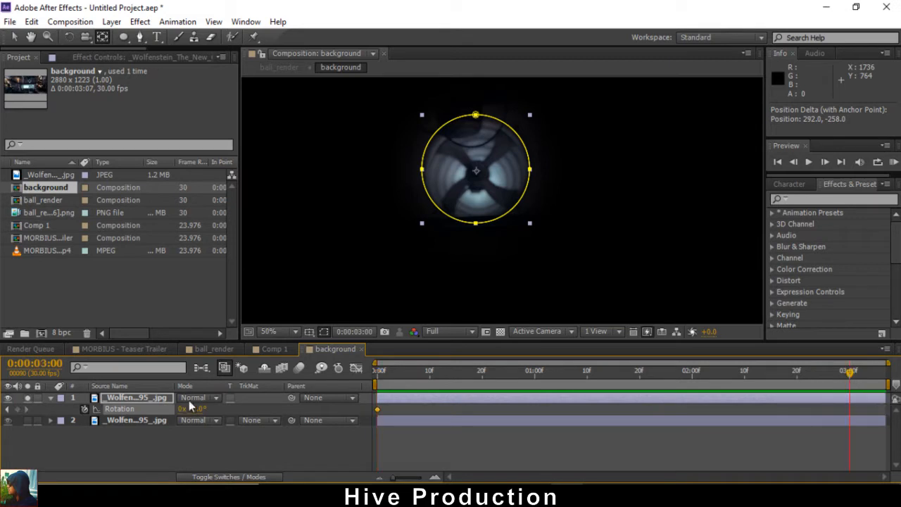
drag(197, 409, 430, 409)
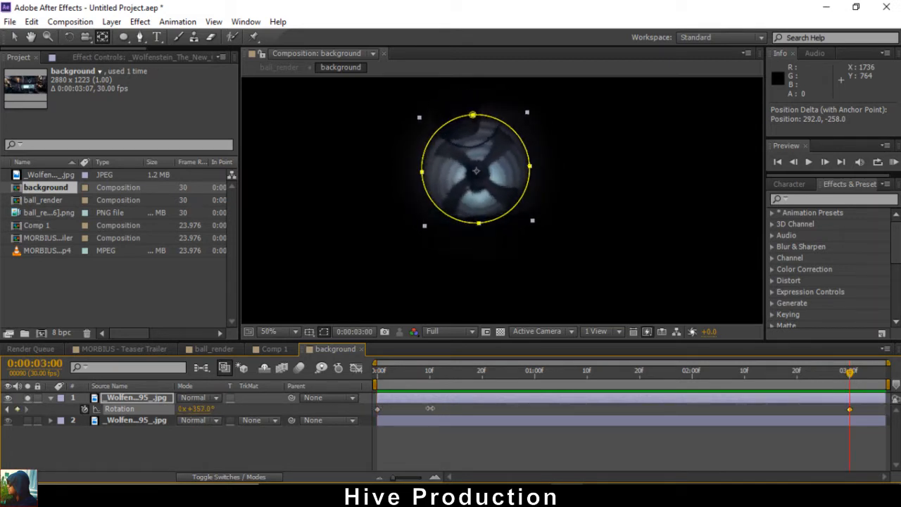
Show the full laboratory image beneath the fan layer again, return to the Selection tool and deselect the layer.
click(28, 421)
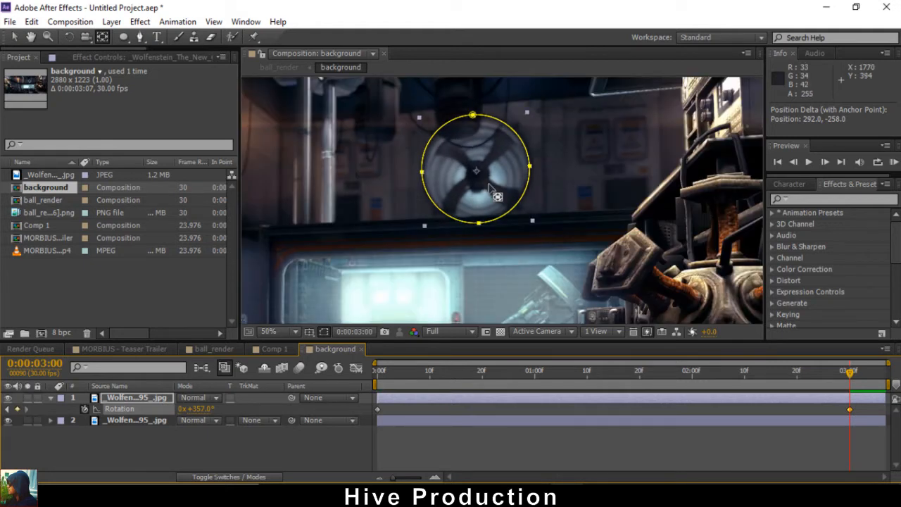
scroll(486, 163, down, 2)
drag(485, 163, 524, 150)
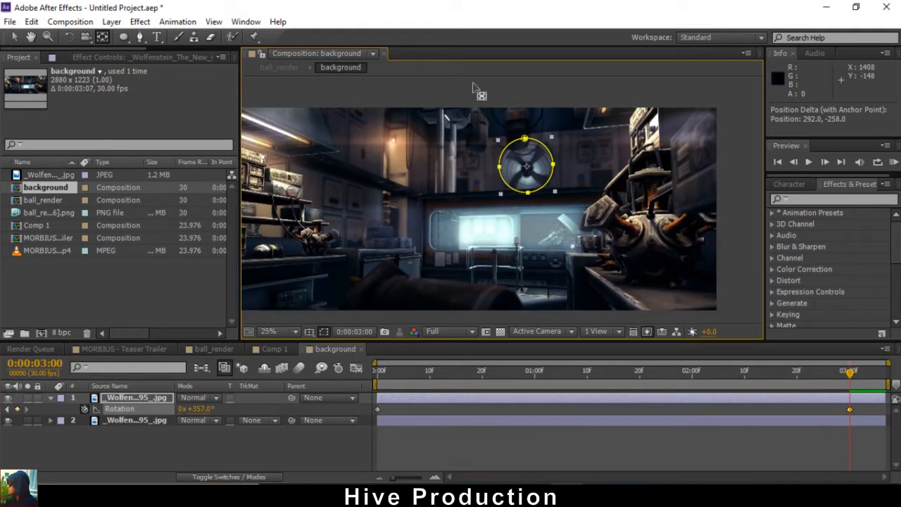
click(14, 37)
click(519, 80)
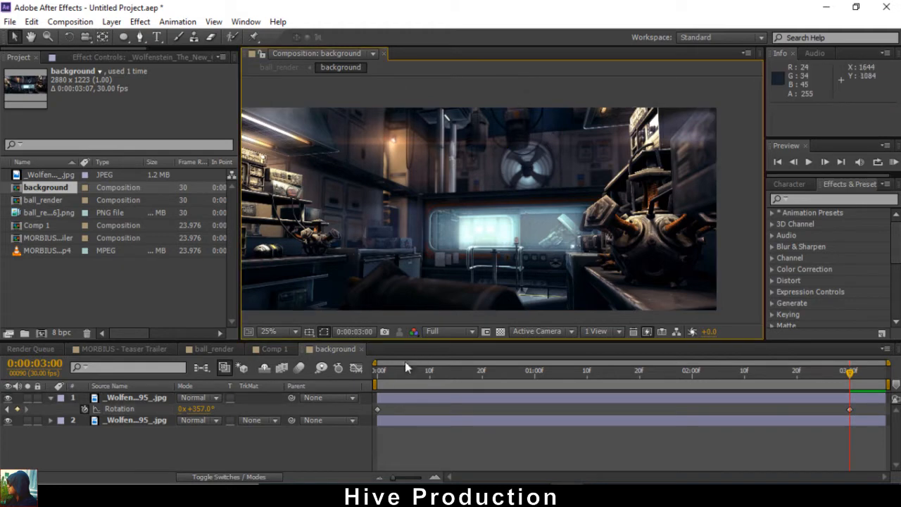
Examine the fan's rotation across the timeline, up close in the background composition and behind the character in ball_render.
drag(378, 372, 721, 375)
scroll(482, 190, up, 4)
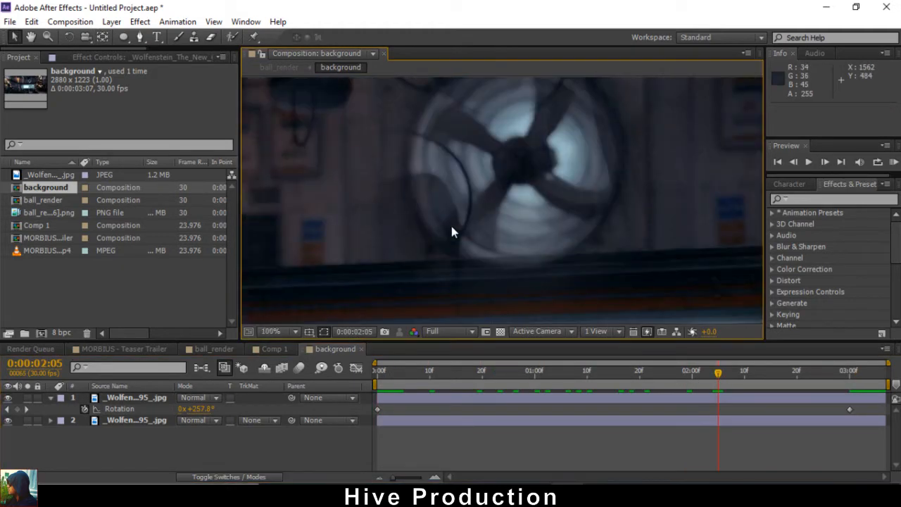
drag(589, 128, 499, 170)
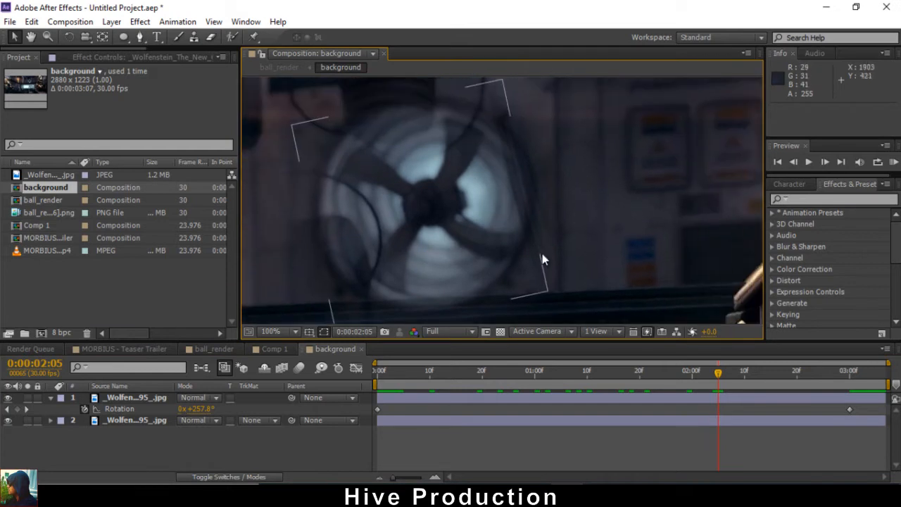
drag(717, 374, 349, 399)
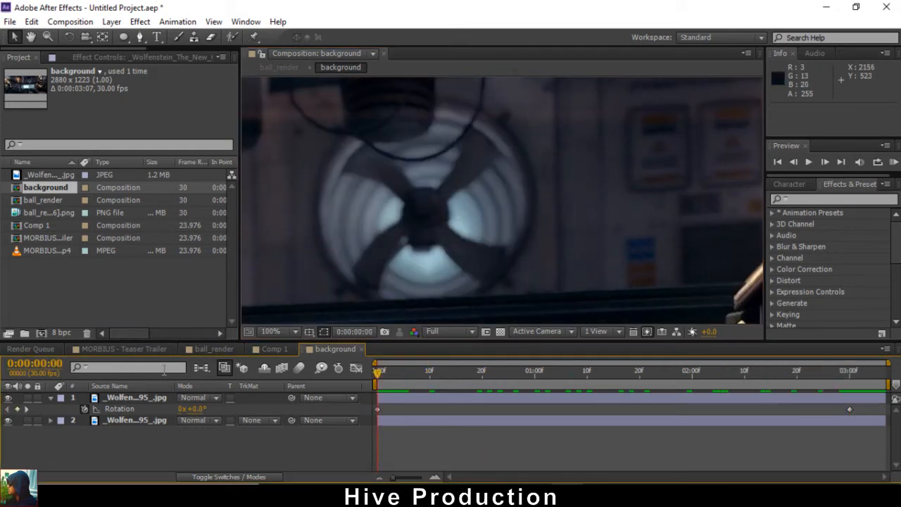
click(203, 347)
scroll(477, 214, up, 3)
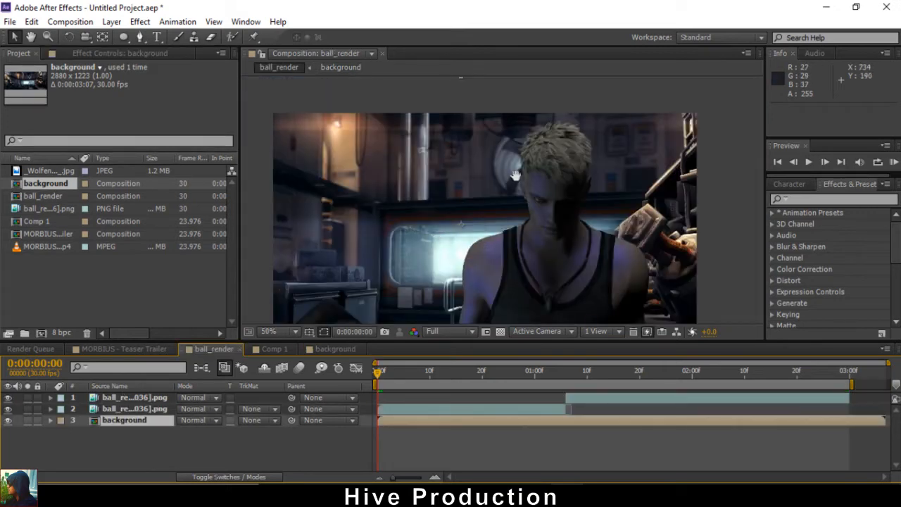
drag(612, 200, 441, 198)
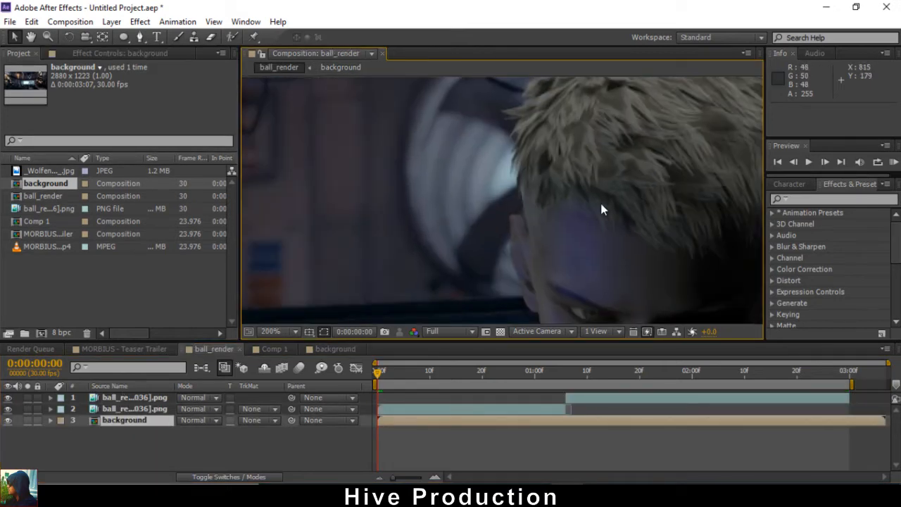
drag(380, 378, 712, 380)
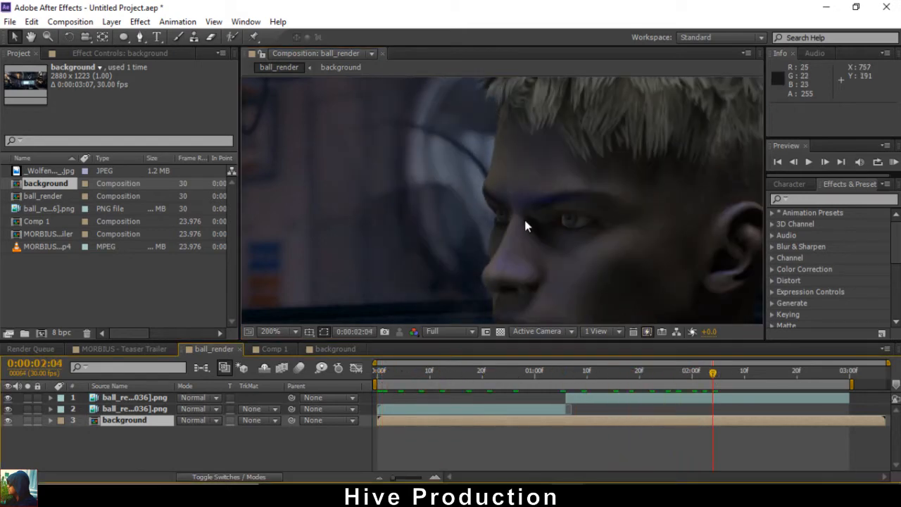
scroll(432, 184, down, 3)
drag(439, 199, 435, 159)
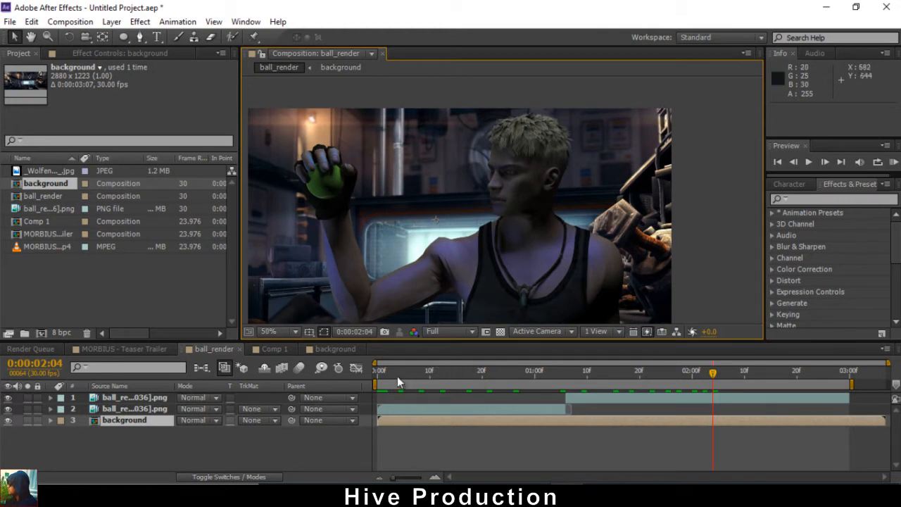
mouse_move(397, 381)
mouse_down()
mouse_move(375, 378)
mouse_move(593, 375)
mouse_move(382, 383)
mouse_up()
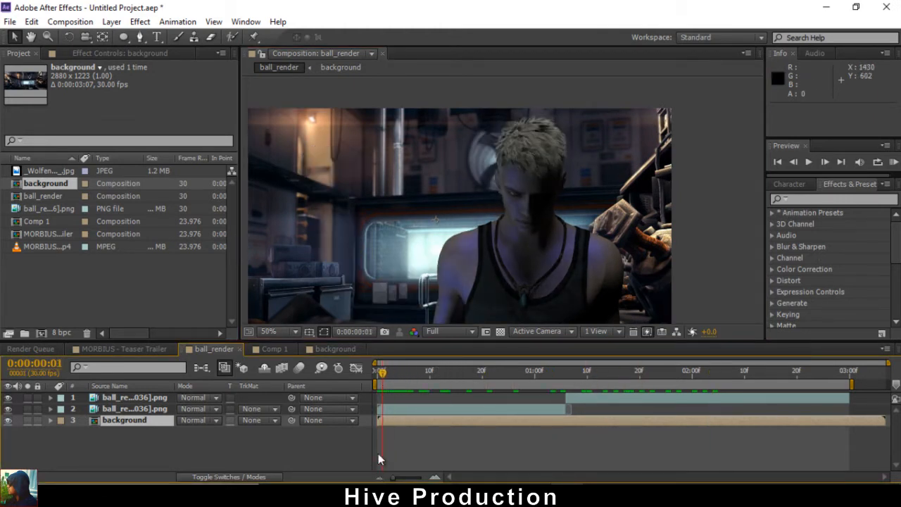
Apply the Curves color correction effect to the background layer in ball_render.
right_click(401, 423)
mouse_move(439, 230)
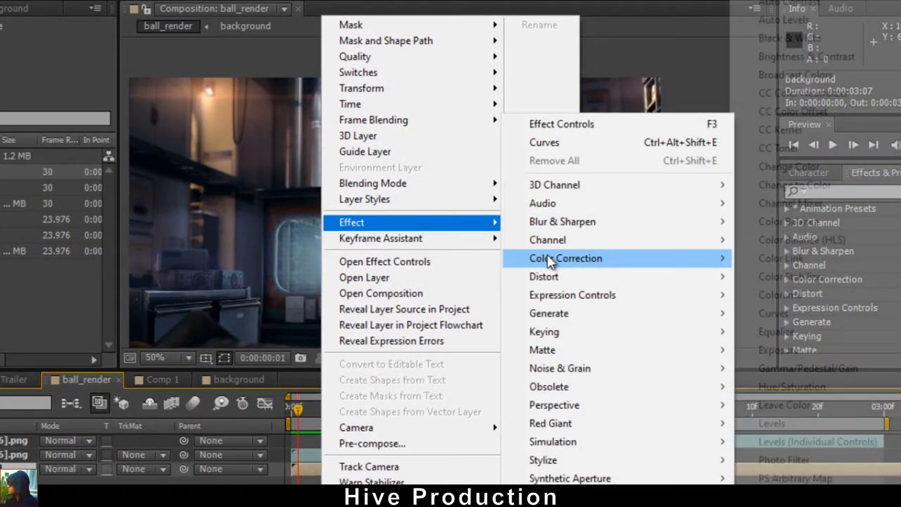
mouse_move(553, 258)
click(789, 313)
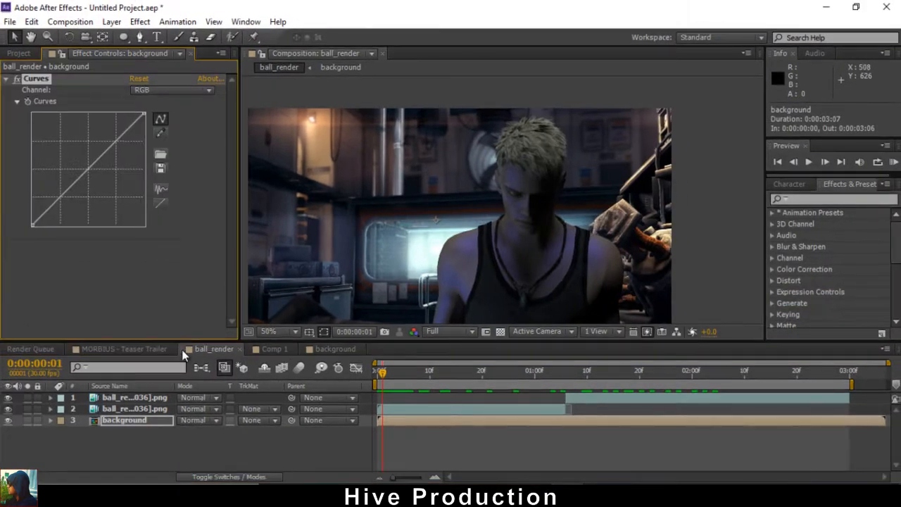
Darken the background layer by pulling down the midtones of its RGB curve.
mouse_move(90, 170)
mouse_down()
mouse_move(101, 191)
mouse_move(94, 181)
mouse_up()
scroll(496, 206, up, 2)
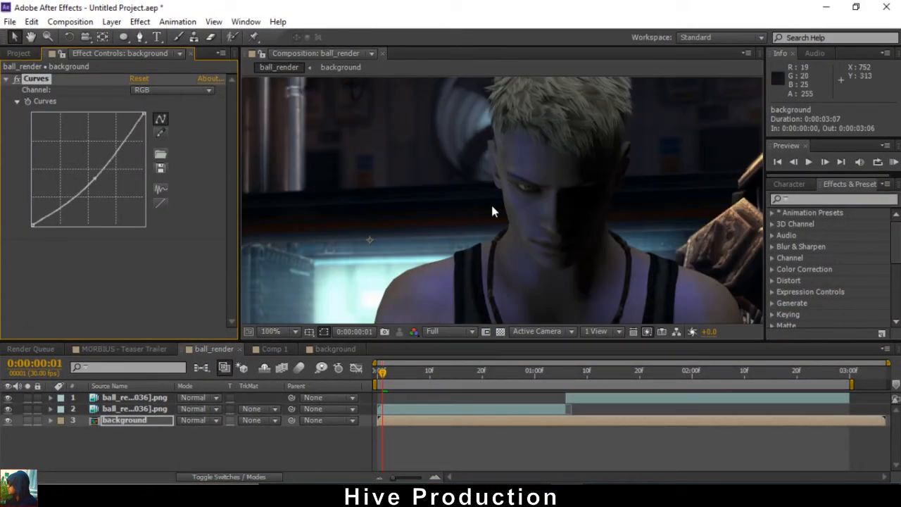
drag(380, 380, 359, 371)
scroll(486, 211, down, 1)
drag(486, 211, 486, 237)
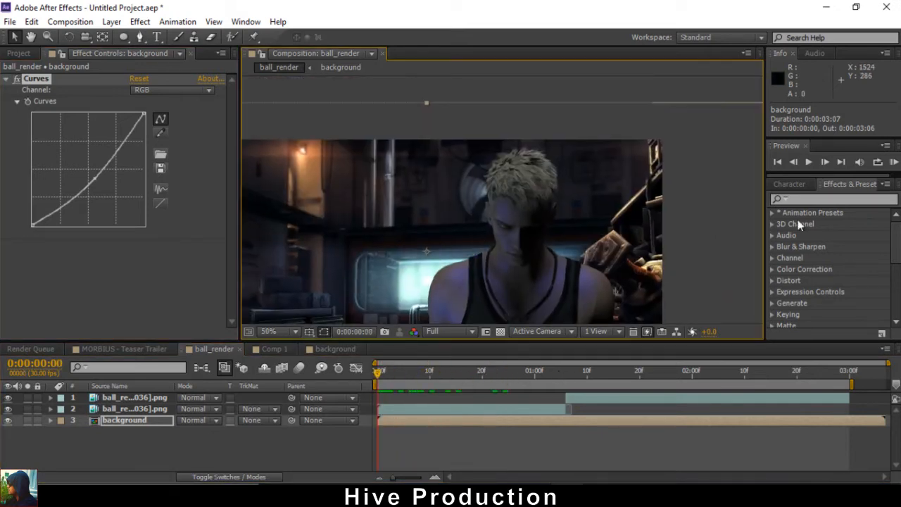
Apply Gaussian Blur to the background layer and set its Blurriness to 9.2.
click(799, 199)
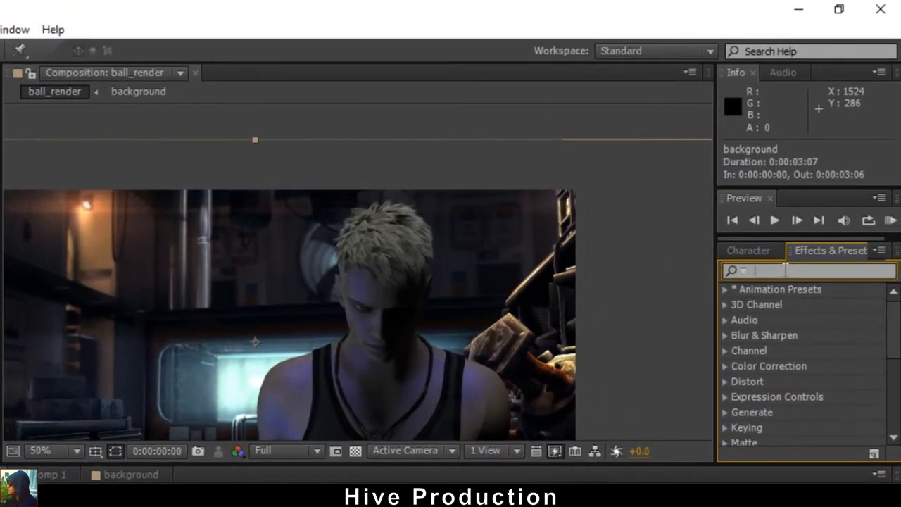
text(a)
key(BackSpace)
text(gau)
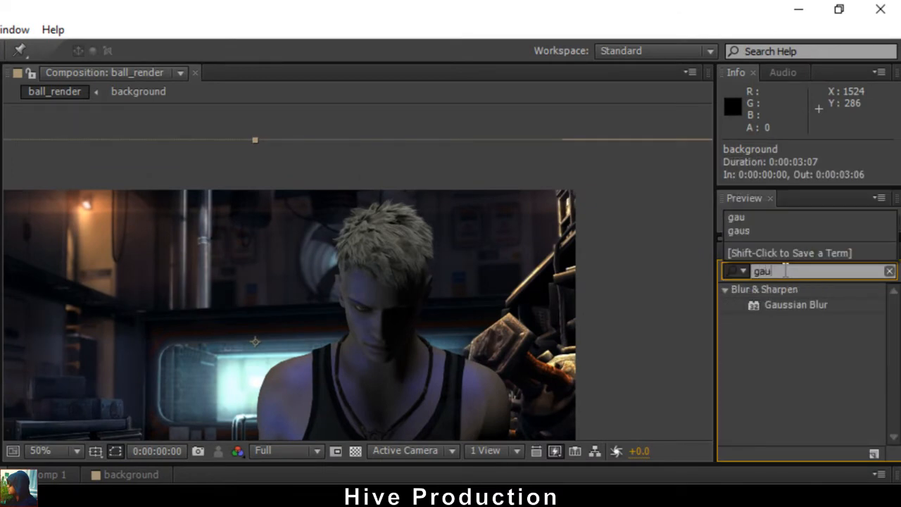
drag(791, 307, 445, 468)
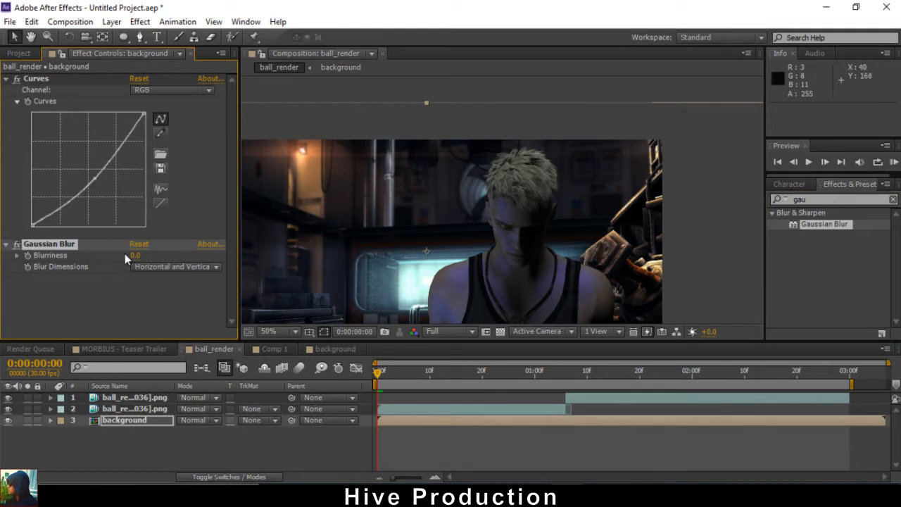
drag(154, 255, 191, 254)
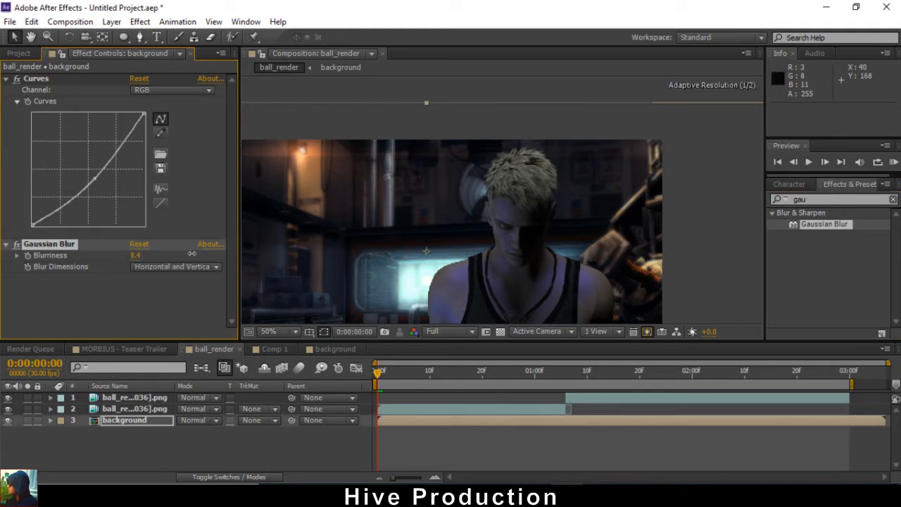
drag(437, 222, 484, 185)
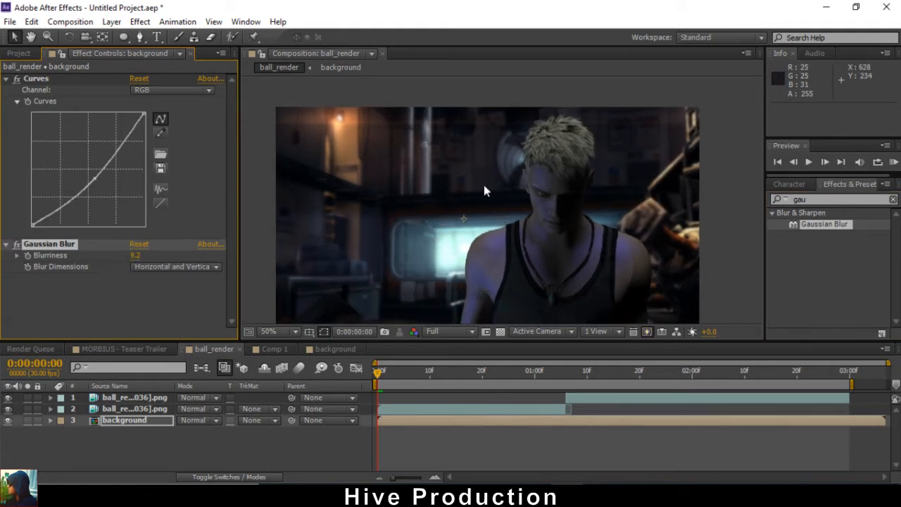
Reposition the background layer behind the character to 542, 352, judging the placement at 0:00:01:07.
scroll(451, 209, down, 2)
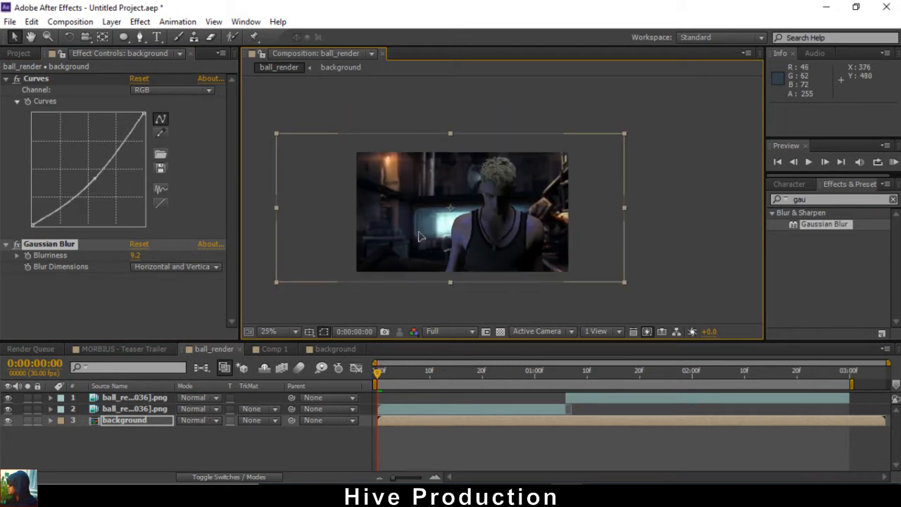
drag(418, 231, 423, 237)
click(382, 373)
drag(382, 376, 570, 380)
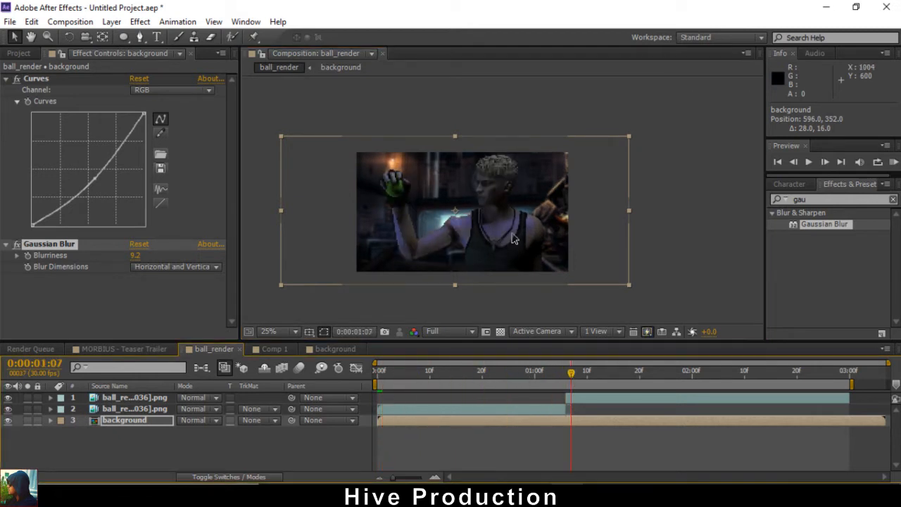
scroll(462, 218, up, 2)
drag(536, 248, 517, 248)
Examine the blurred background behind the character at 0:00:01:24, both close up and as a full frame.
drag(571, 375, 660, 381)
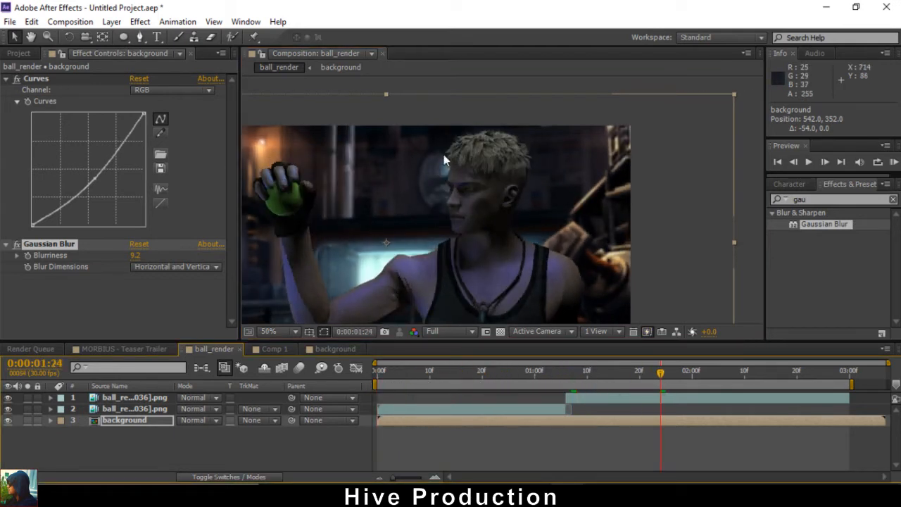
drag(435, 197, 459, 183)
scroll(459, 182, down, 2)
drag(390, 241, 406, 230)
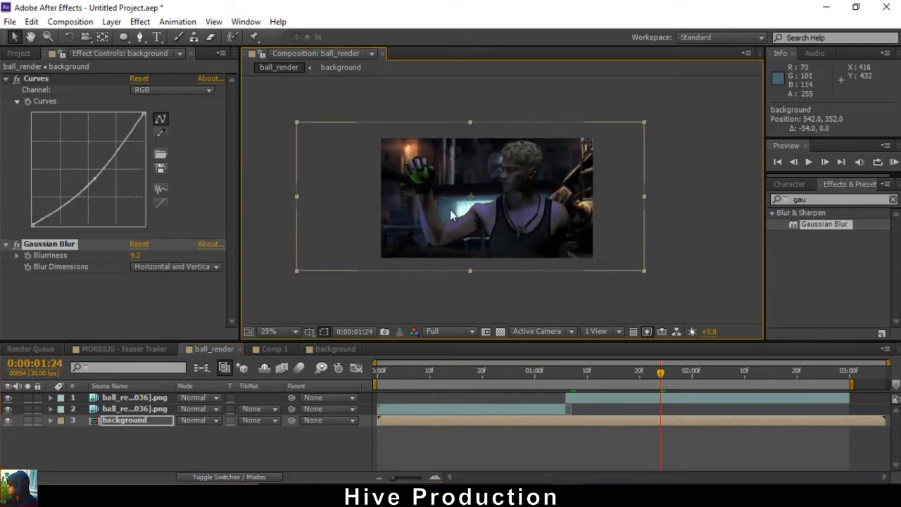
scroll(449, 207, up, 1)
scroll(450, 207, up, 1)
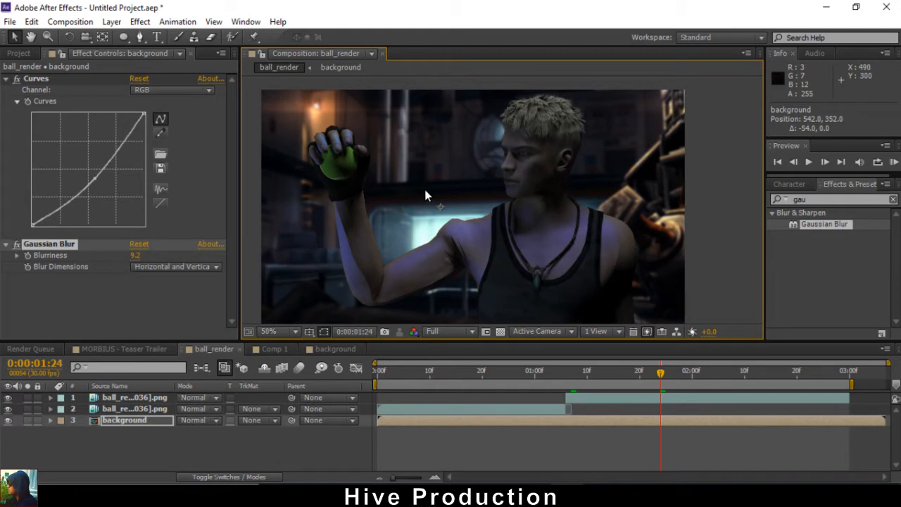
drag(424, 189, 451, 192)
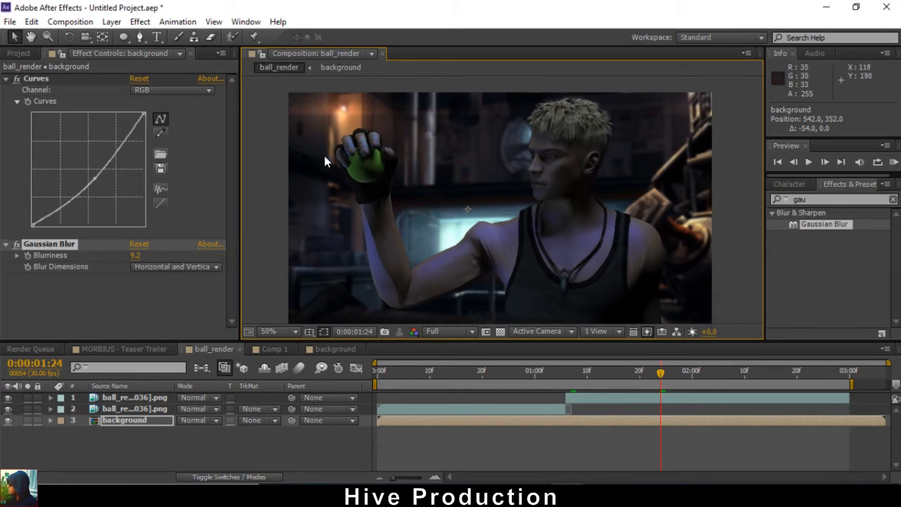
Switch to File Explorer, browse the shockwave clips in Downloads\ShockwavePackHD\Resources and close the Movies & TV window.
click(14, 55)
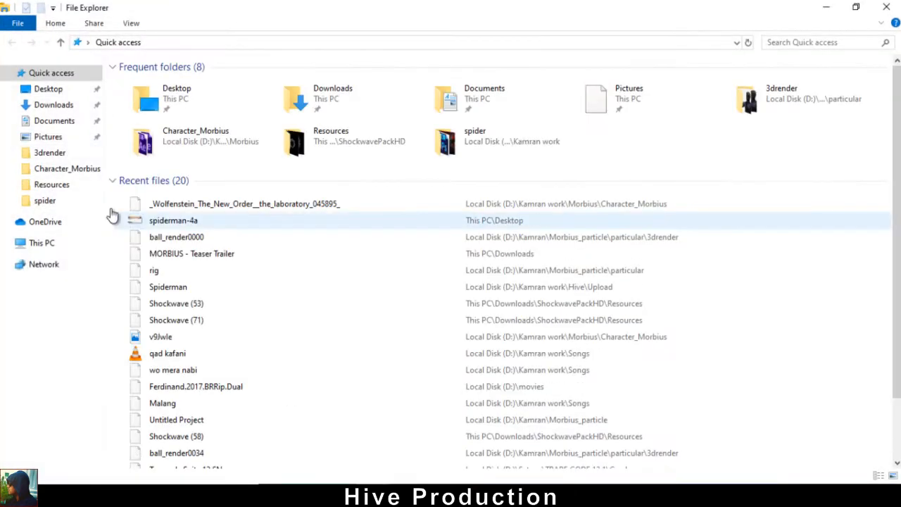
click(62, 109)
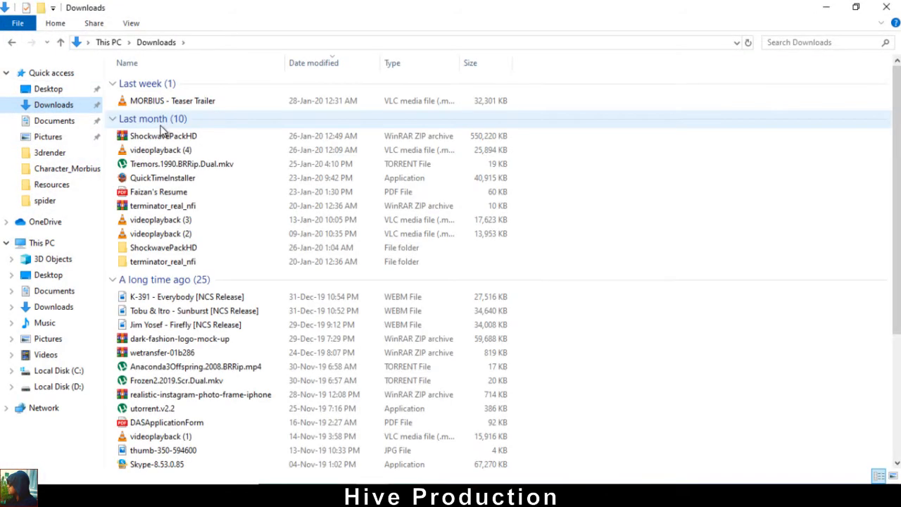
double_click(174, 248)
click(161, 85)
double_click(161, 84)
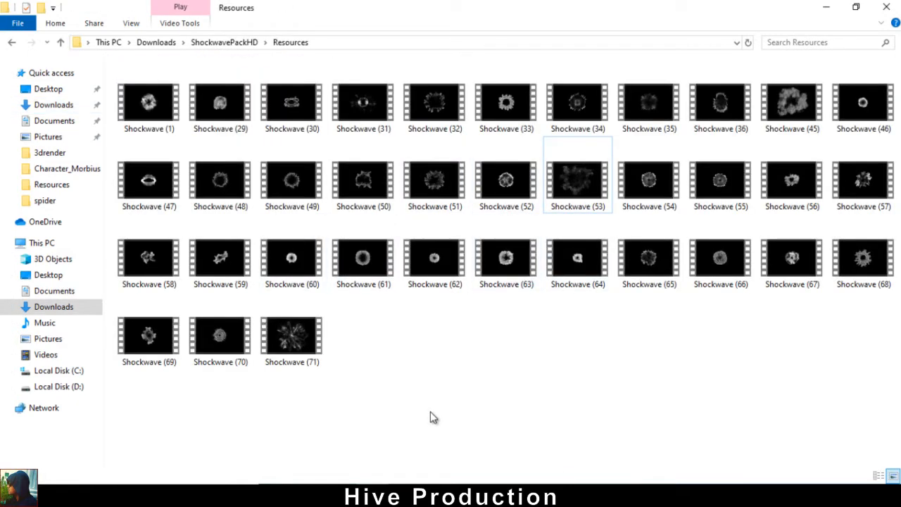
mouse_move(663, 483)
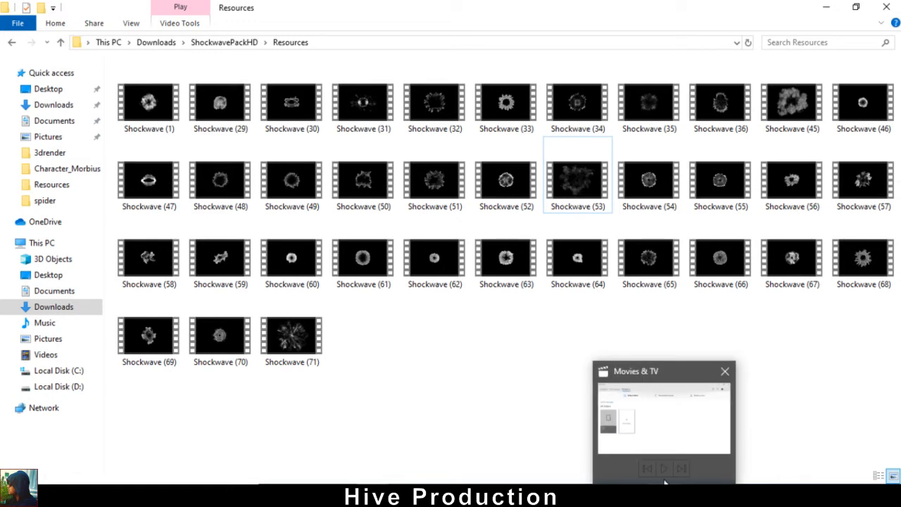
click(728, 372)
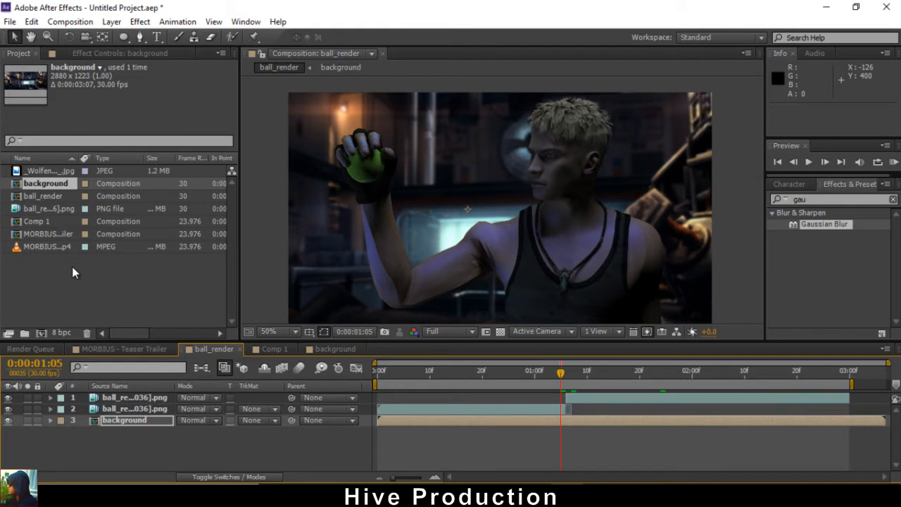
Import Shockwave (71) from the Resources folder and add it as the top layer of ball_render.
double_click(72, 273)
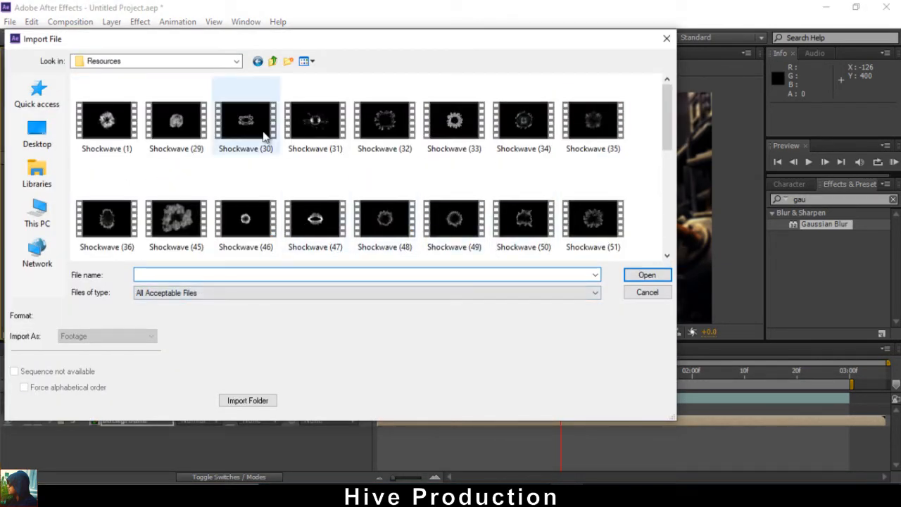
scroll(664, 157, down, 1)
scroll(664, 158, down, 1)
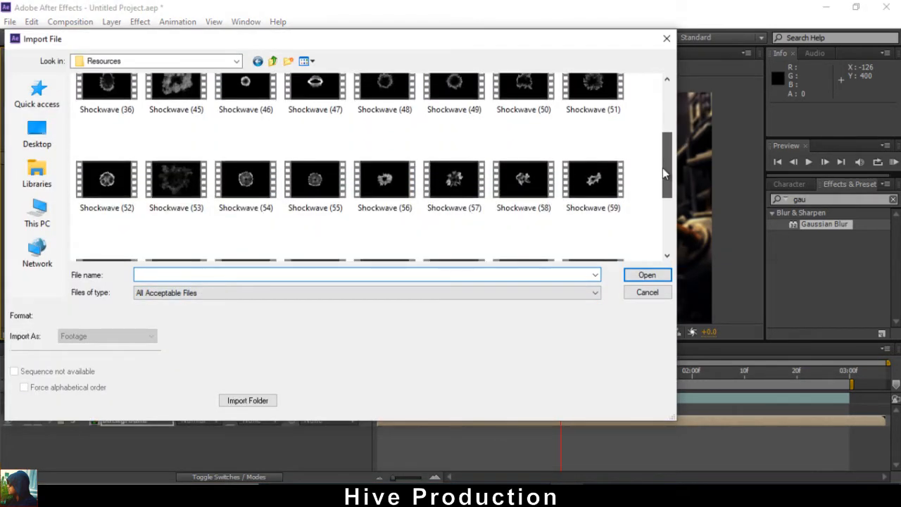
drag(662, 167, 649, 225)
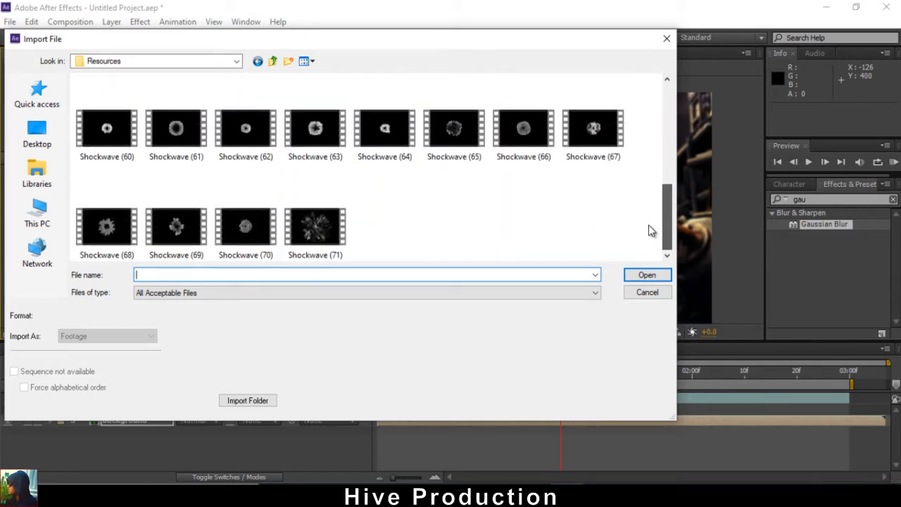
double_click(309, 233)
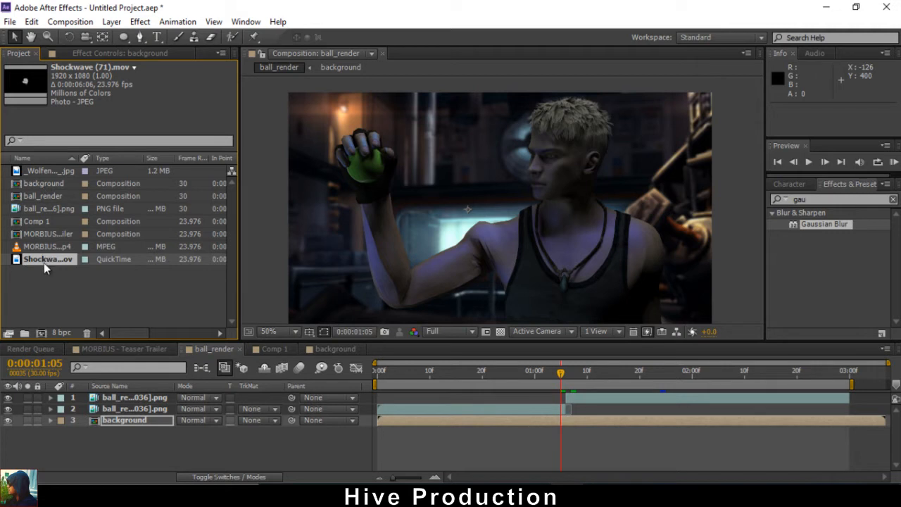
drag(45, 261, 133, 399)
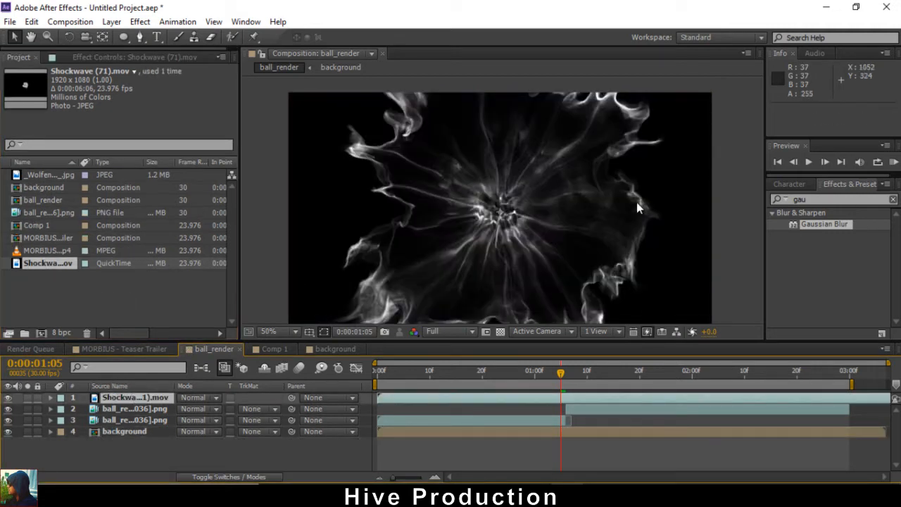
Scale the Shockwave (71).mov layer to 45% at 0:00:00:20 and set its blending mode to Add.
scroll(535, 223, down, 2)
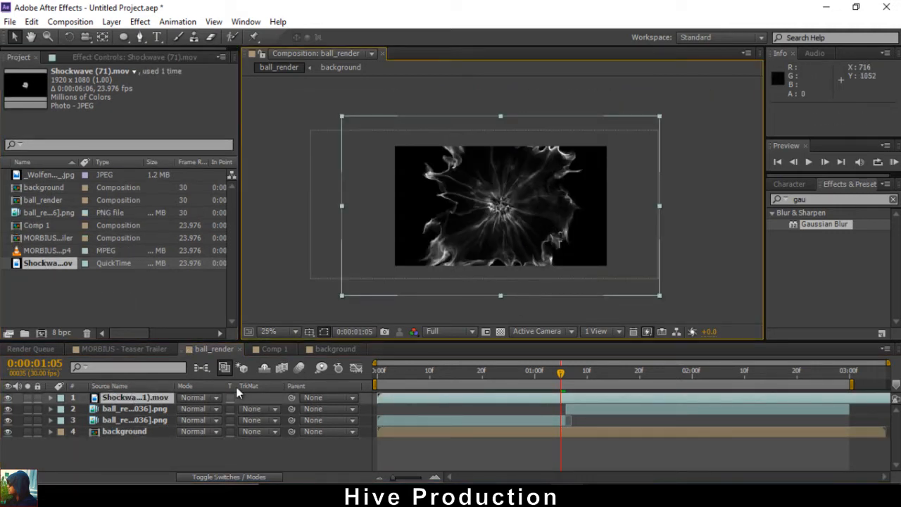
drag(387, 372, 482, 372)
scroll(550, 215, up, 2)
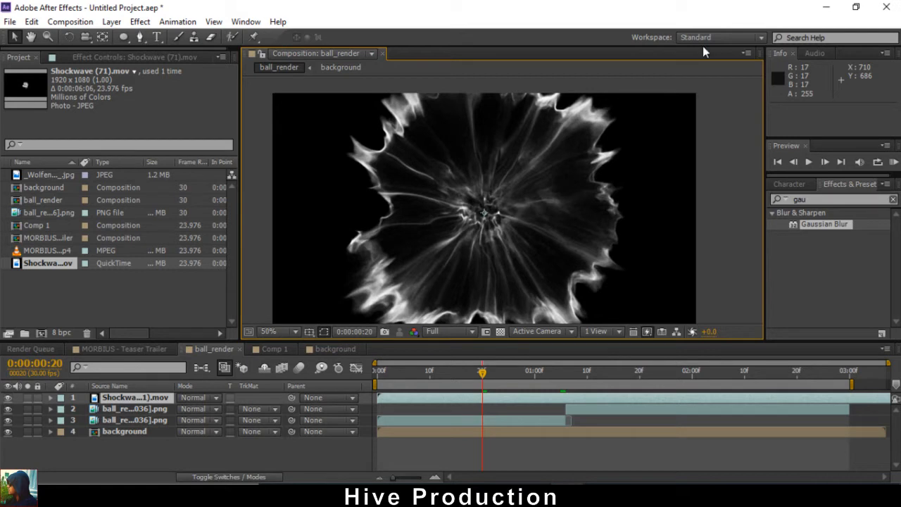
key(s)
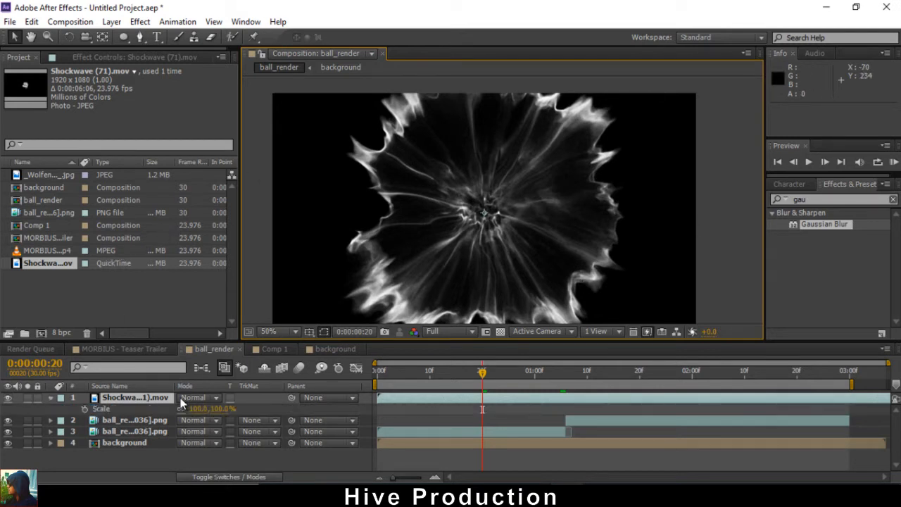
click(195, 409)
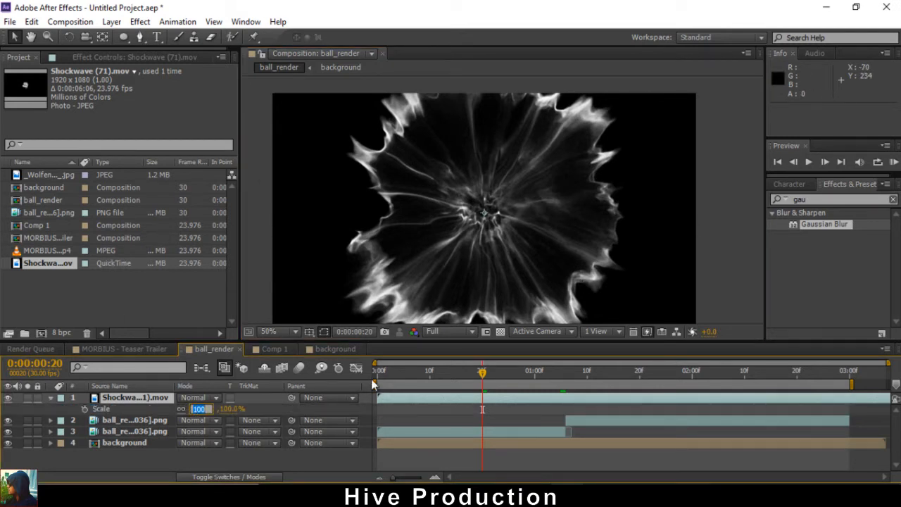
text(44)
key(Return)
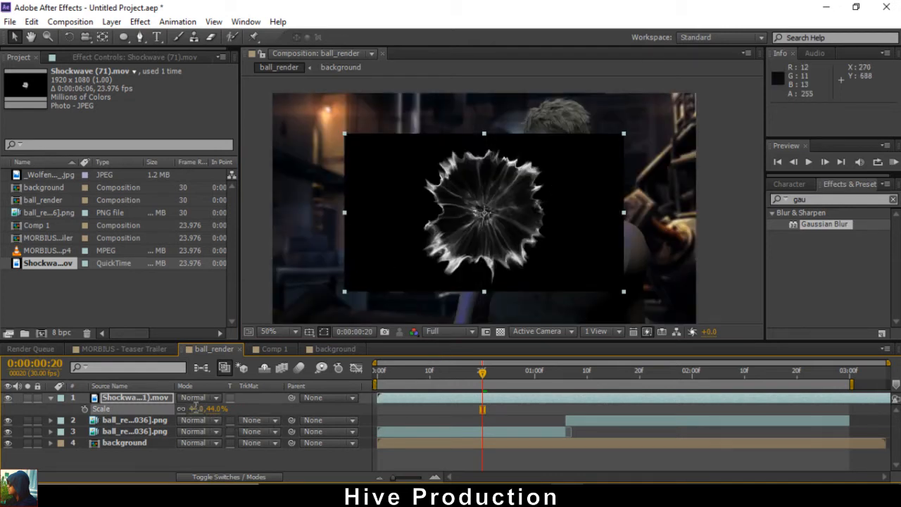
key(Return)
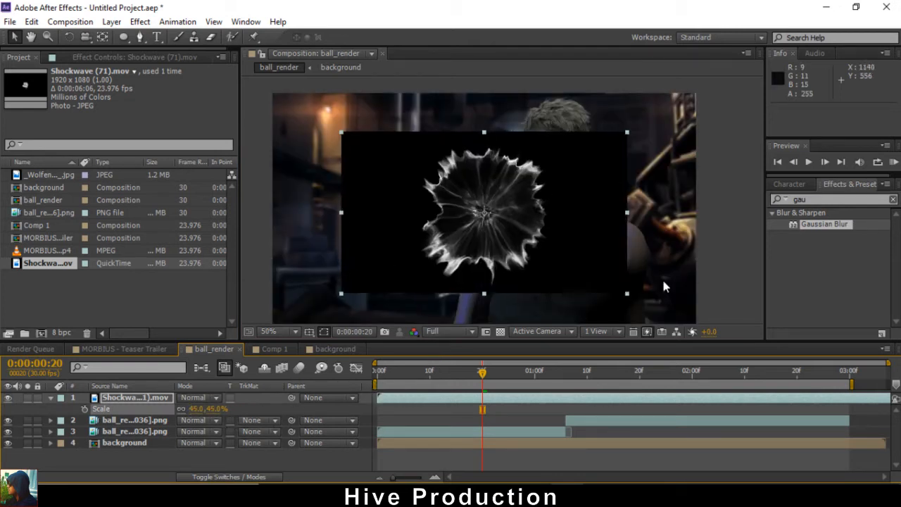
click(199, 398)
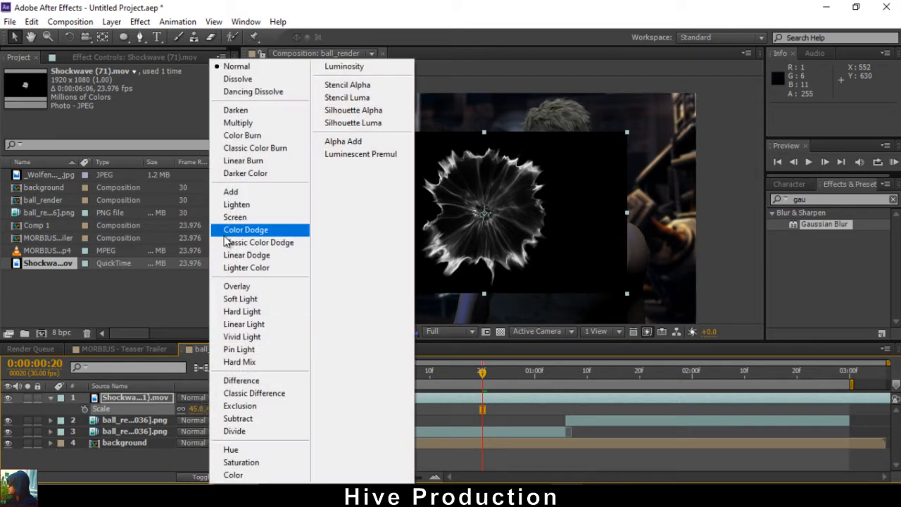
click(232, 195)
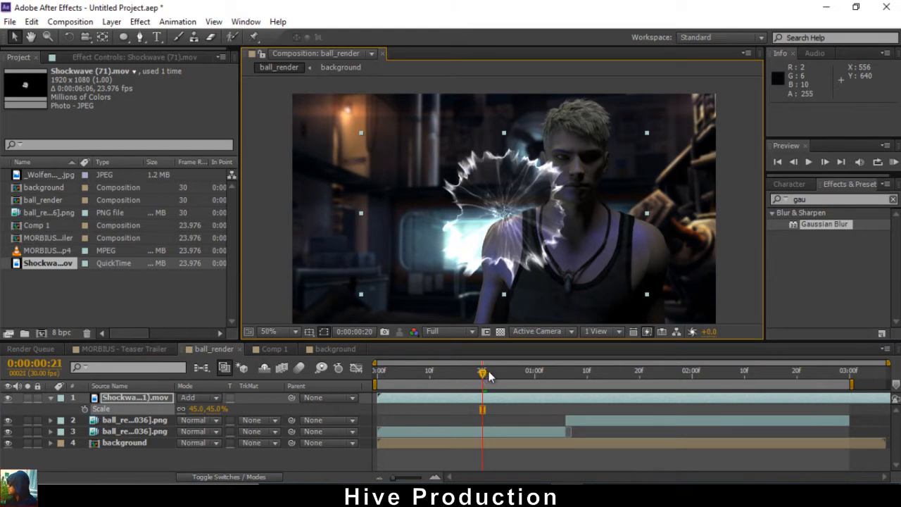
At 0:00:01:05, move the shockwave over the green ball at 220, 200 and shift its layer to start just before that frame.
drag(489, 377, 553, 375)
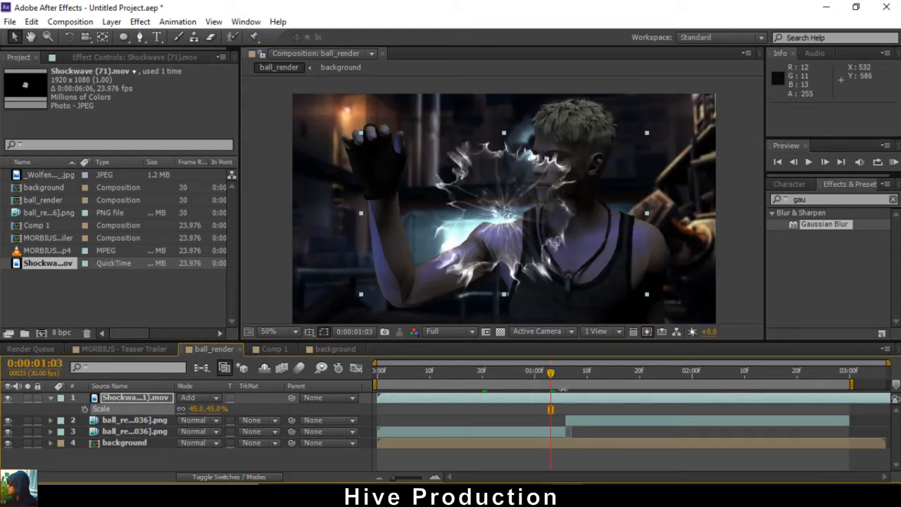
key(space)
key(space)
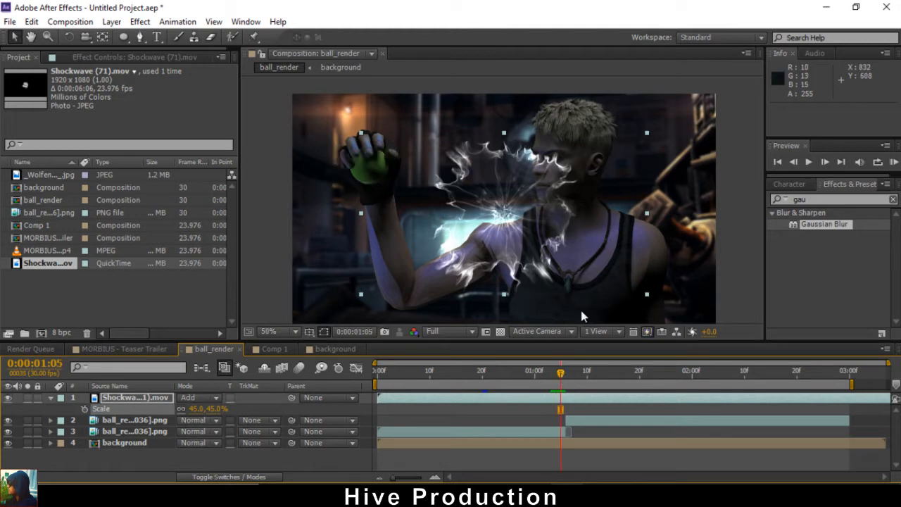
drag(511, 214, 373, 160)
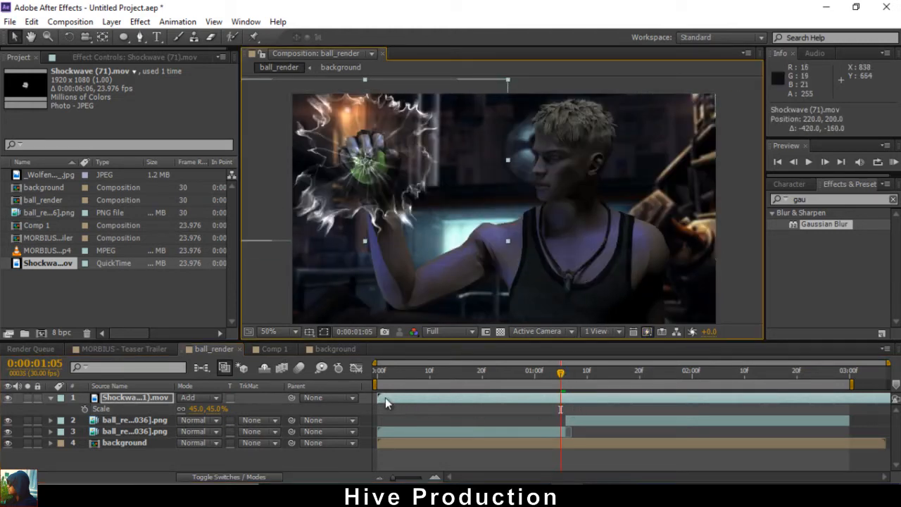
drag(385, 398, 558, 397)
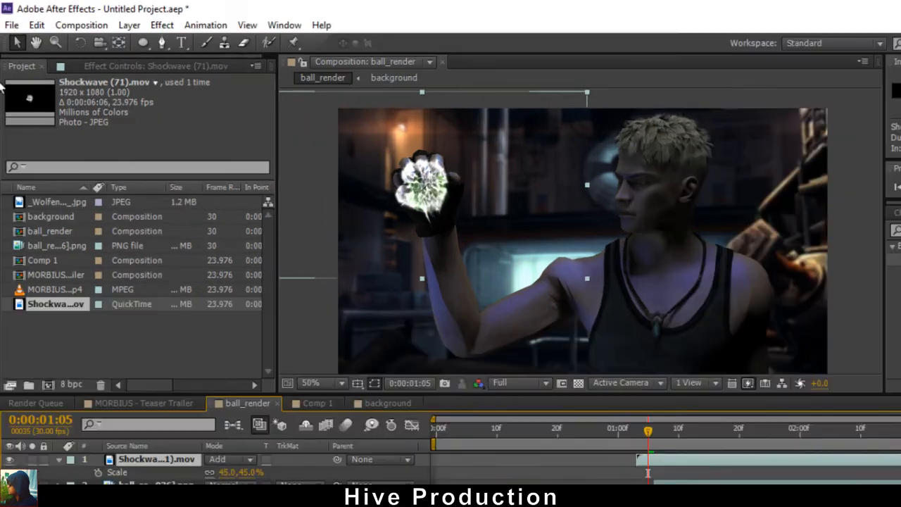
Split the Shockwave (71).mov layer at 0:00:01:05, delete the earlier piece, and preview the composition from 0:00:00:24.
click(41, 26)
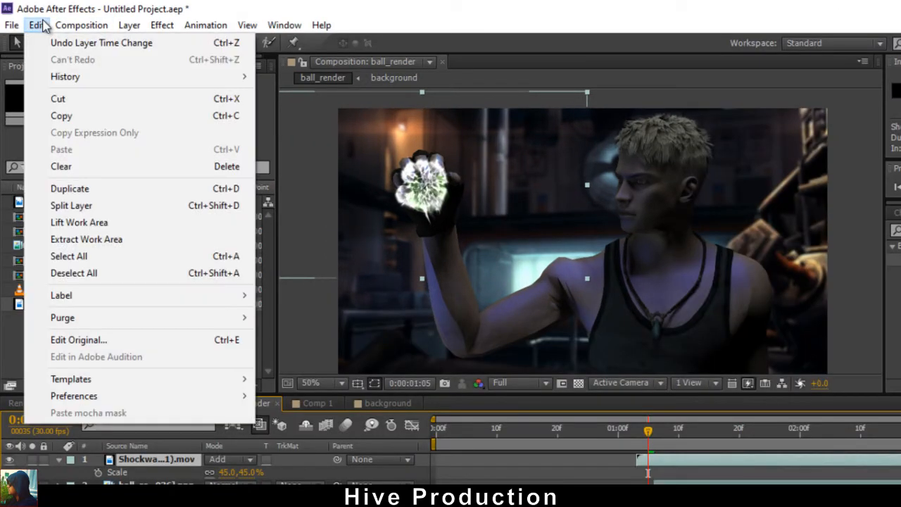
click(71, 205)
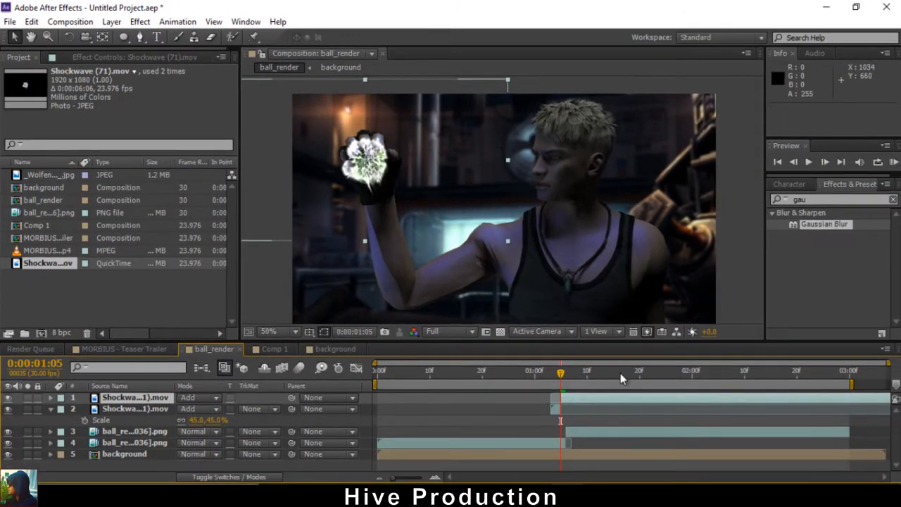
click(554, 408)
key(Delete)
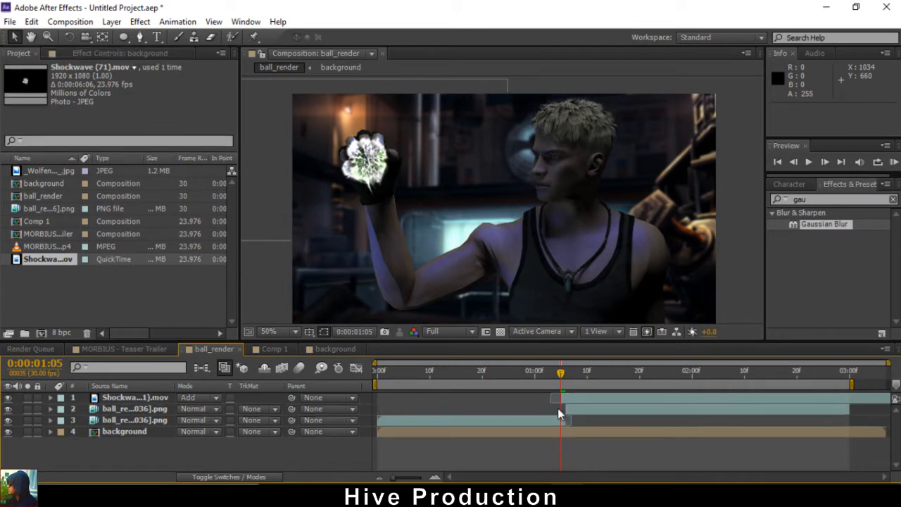
drag(560, 373, 503, 382)
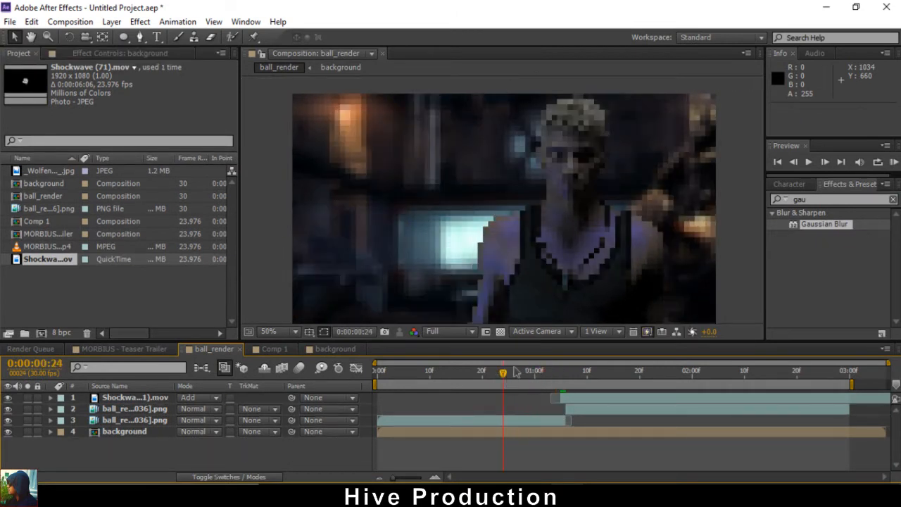
key(space)
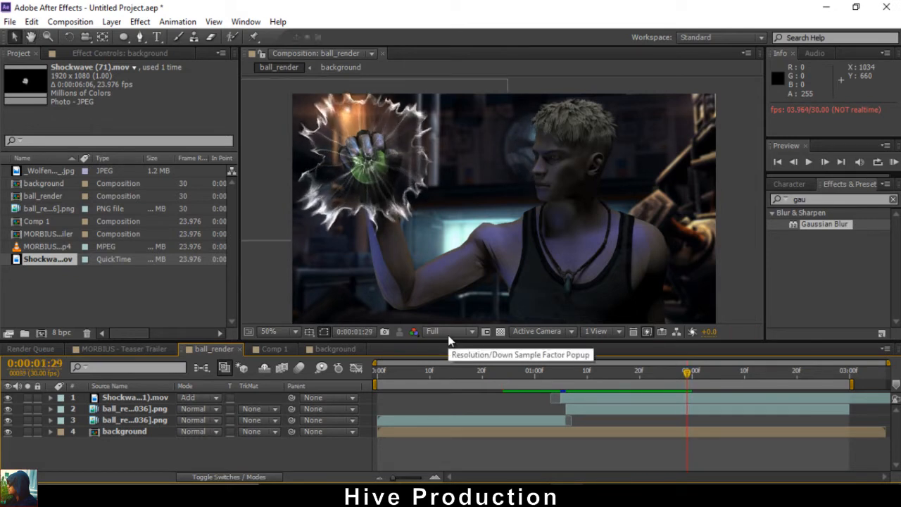
Scale the Shockwave (71).mov layer to 40% and check its size around the hand at 0:00:01:27 and 0:00:01:11.
click(163, 398)
key(s)
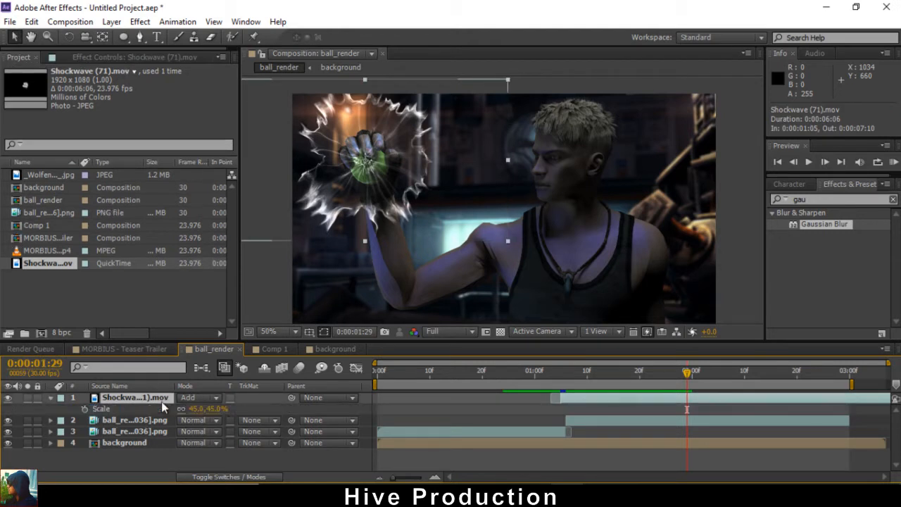
click(197, 409)
text(40)
key(Return)
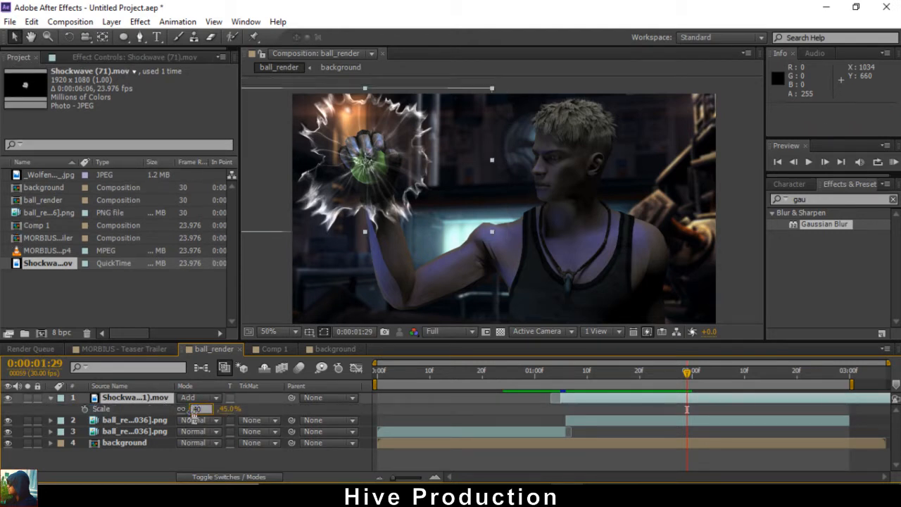
drag(567, 384, 676, 399)
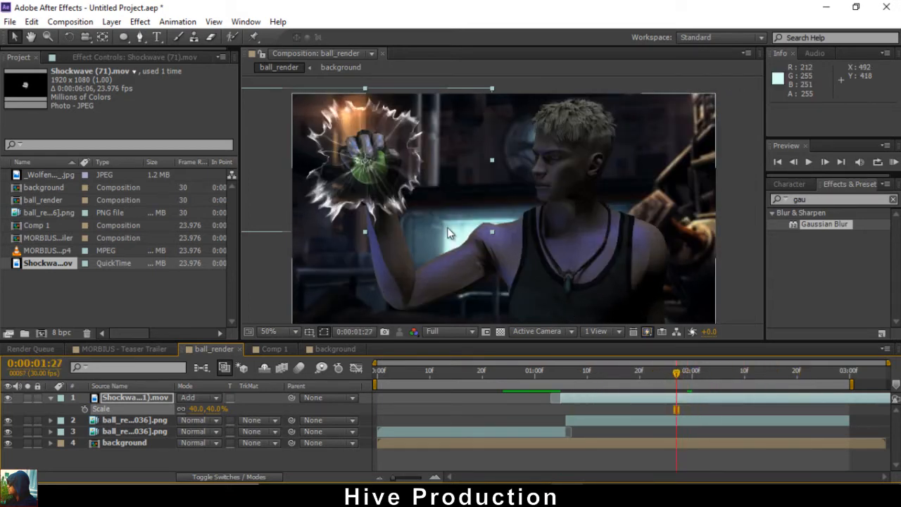
scroll(351, 164, up, 2)
drag(351, 164, 539, 252)
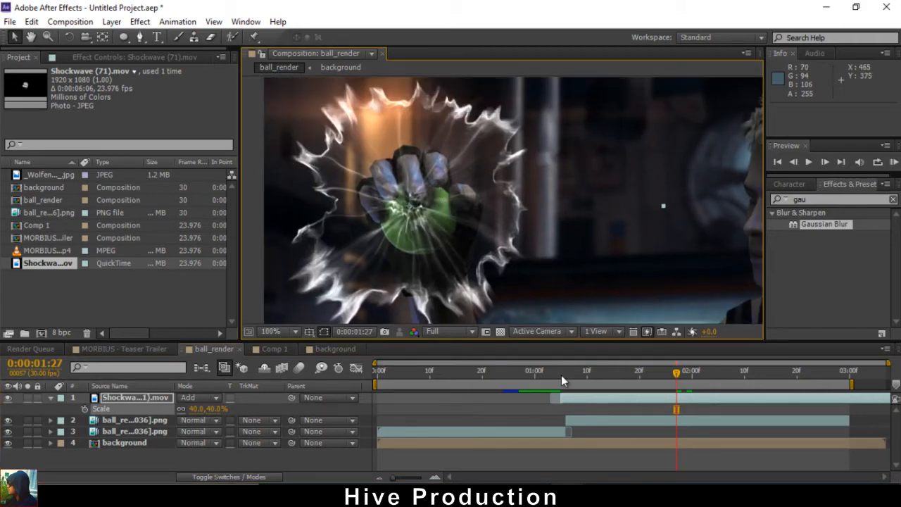
drag(561, 380, 591, 377)
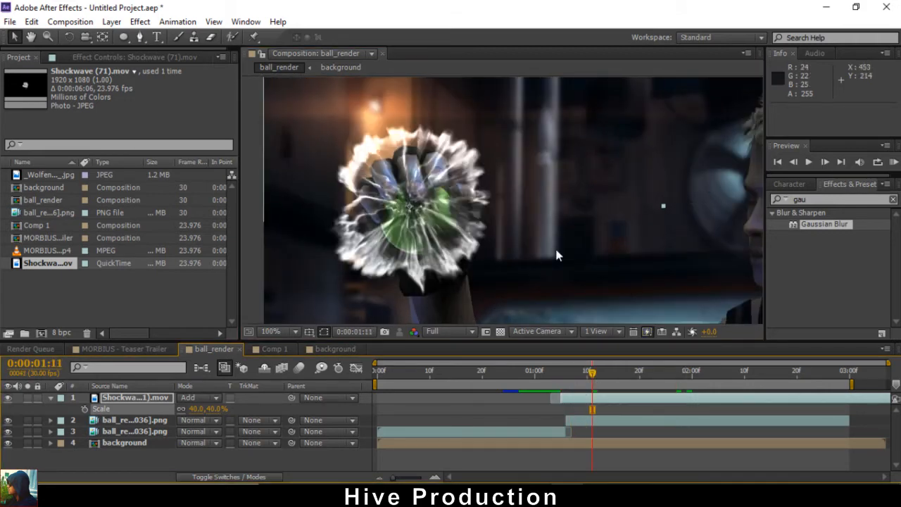
Apply the Hue/Saturation color correction effect to the Shockwave (71).mov layer and enable Colorize.
click(605, 401)
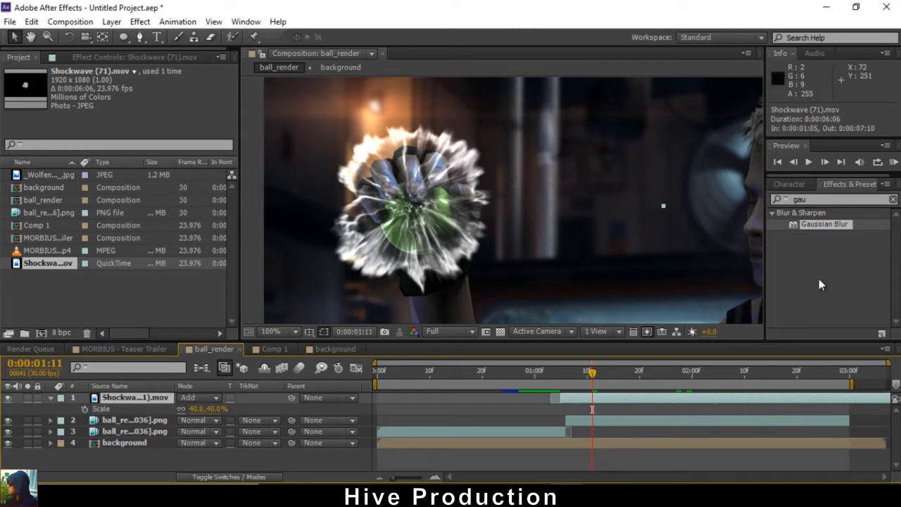
right_click(626, 402)
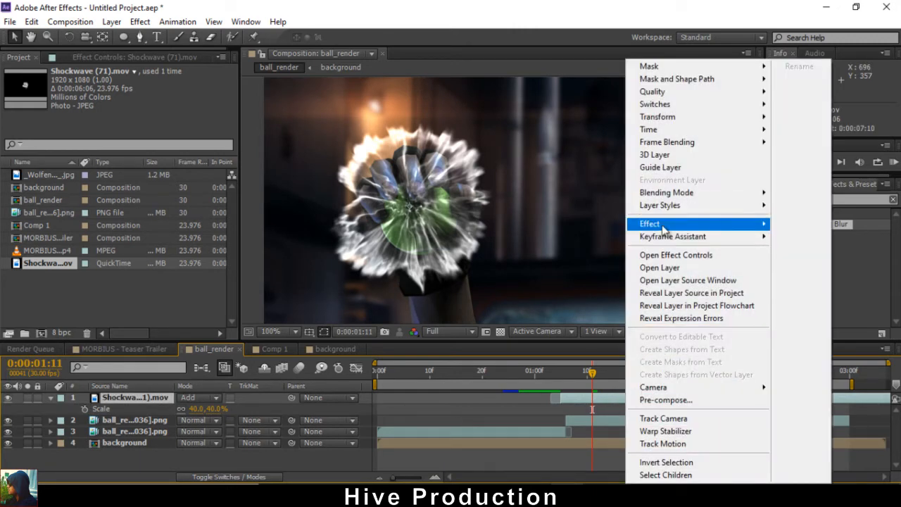
mouse_move(643, 221)
mouse_move(408, 246)
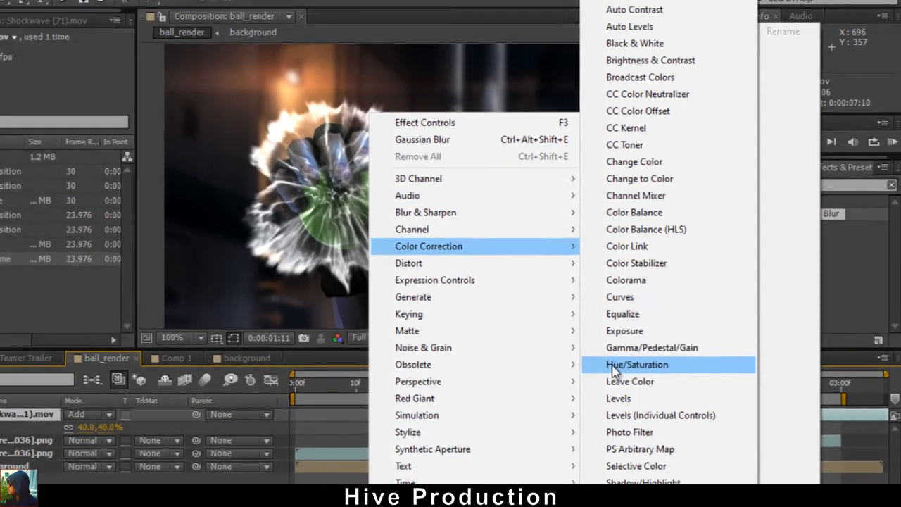
click(610, 372)
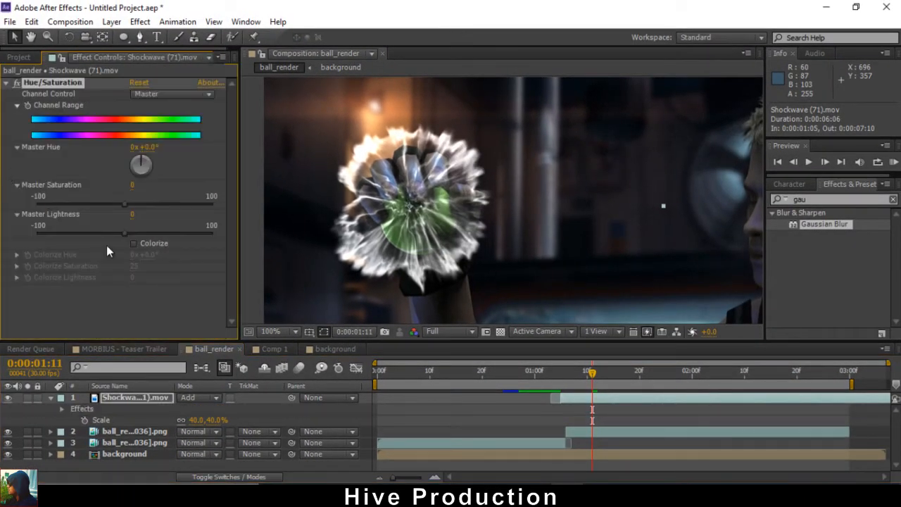
scroll(379, 170, up, 1)
drag(378, 169, 528, 187)
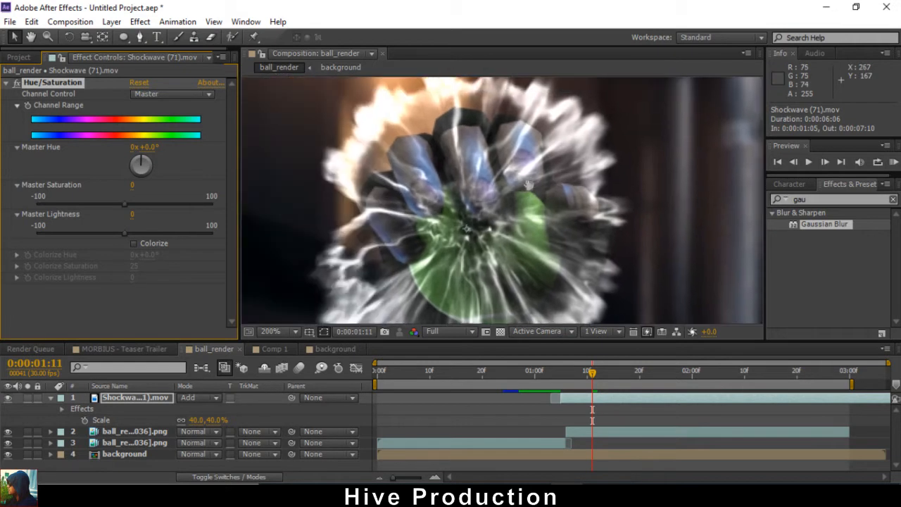
scroll(528, 187, down, 1)
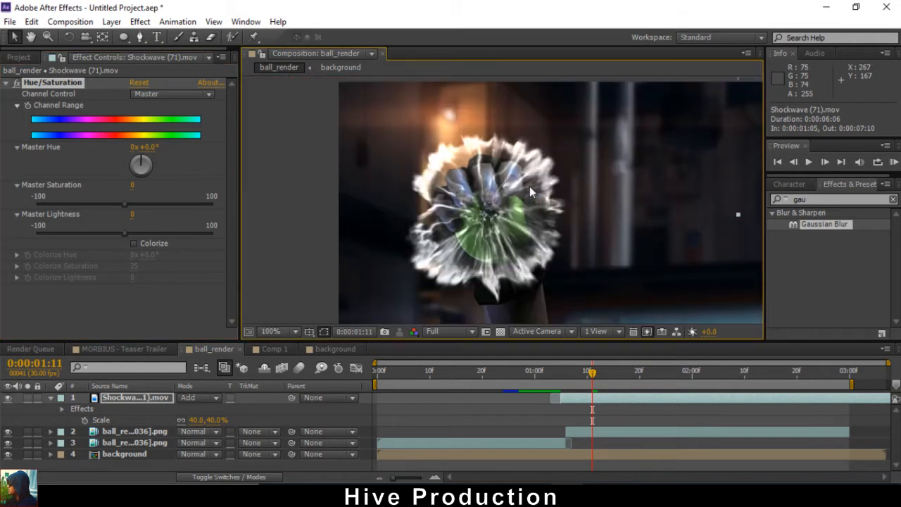
click(134, 243)
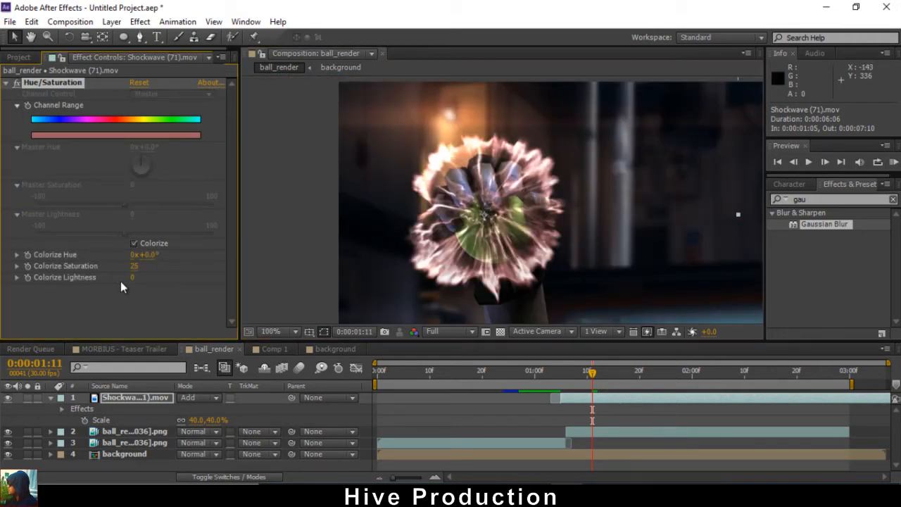
Examine the color of the ball-catch effect in the MORBIUS - Teaser Trailer composition up to 0:00:00:10 and return to ball_render.
click(117, 349)
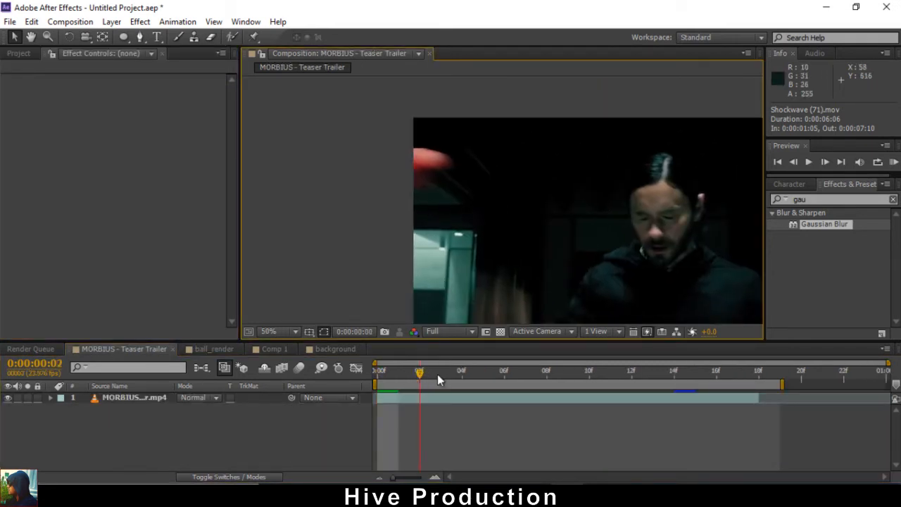
click(437, 375)
drag(475, 373, 589, 374)
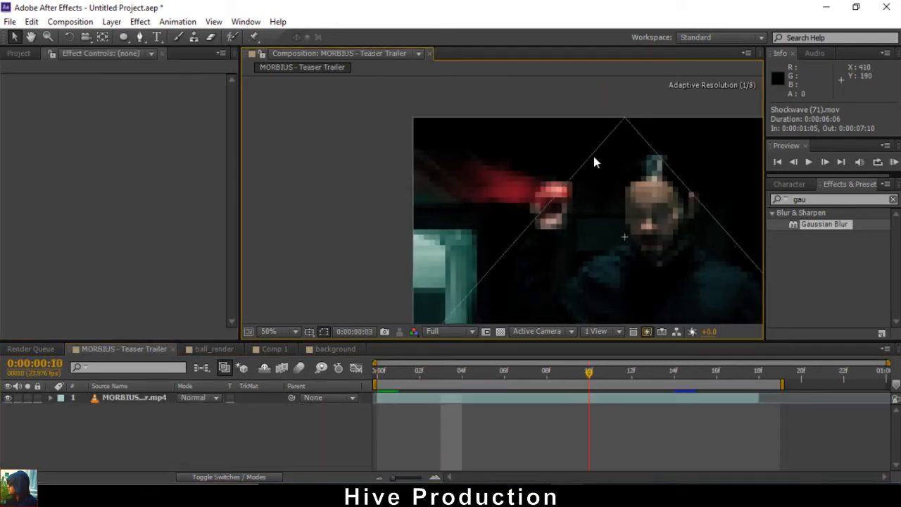
scroll(470, 181, up, 1)
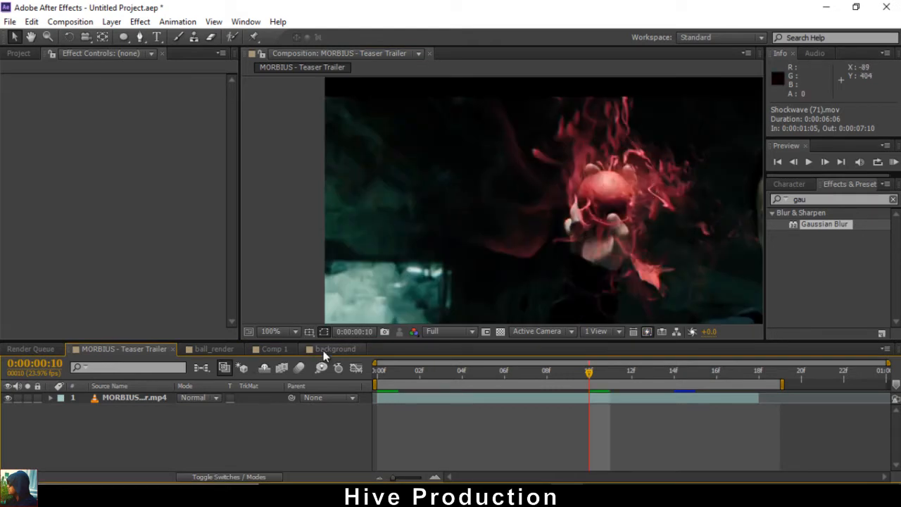
click(330, 349)
click(272, 349)
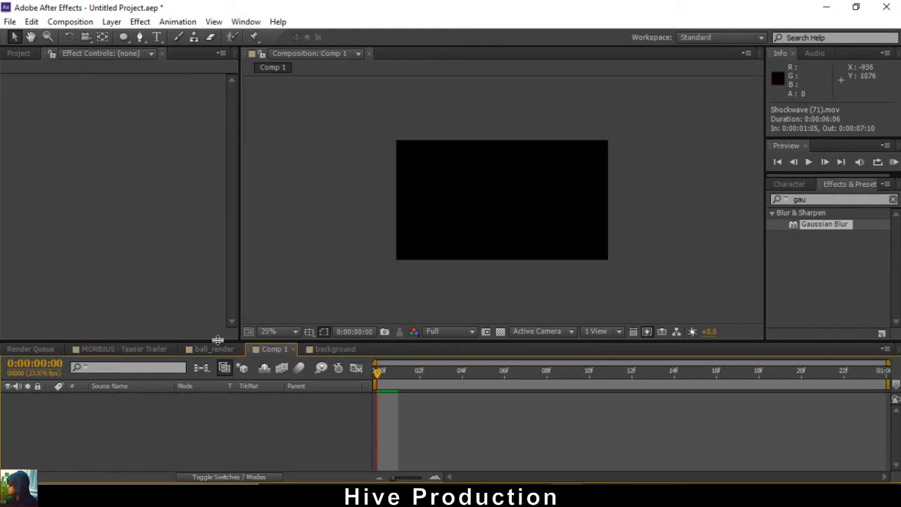
click(213, 349)
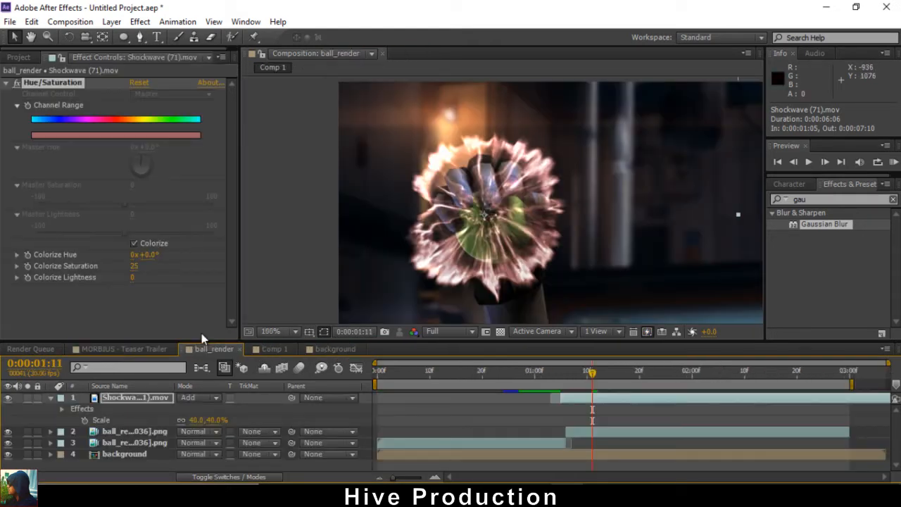
Tint the shockwave red with Colorize Hue at 0° and Colorize Saturation at 79, and check it across the timeline.
drag(149, 257, 156, 266)
scroll(422, 204, down, 1)
click(148, 256)
text(0)
key(Return)
scroll(307, 227, up, 1)
drag(603, 370, 816, 385)
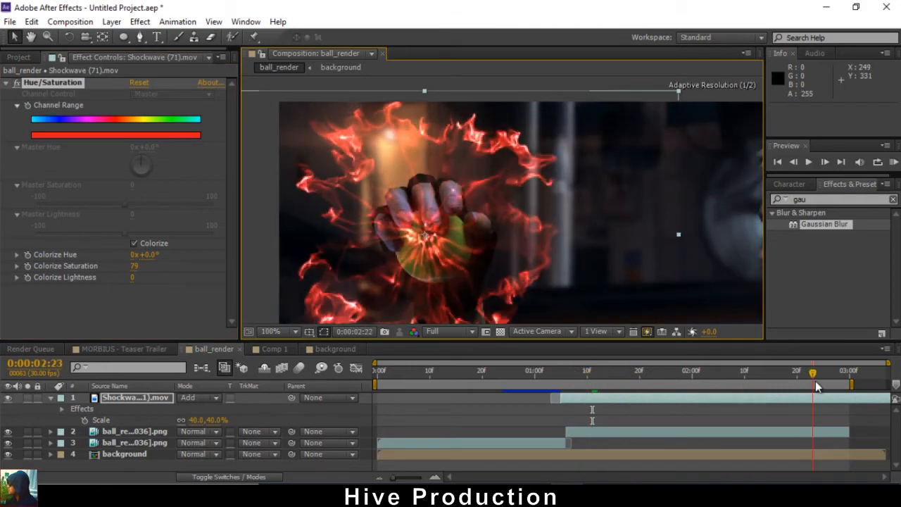
scroll(420, 212, down, 1)
click(561, 380)
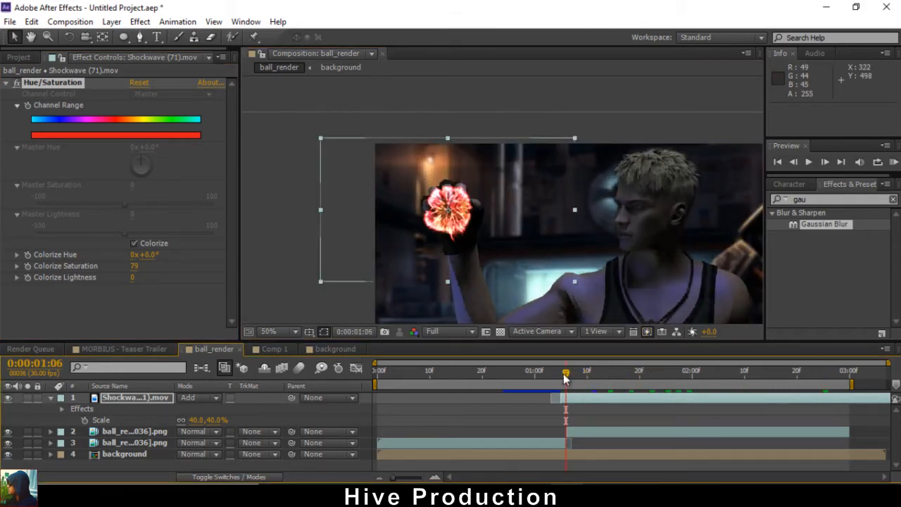
drag(569, 380, 608, 380)
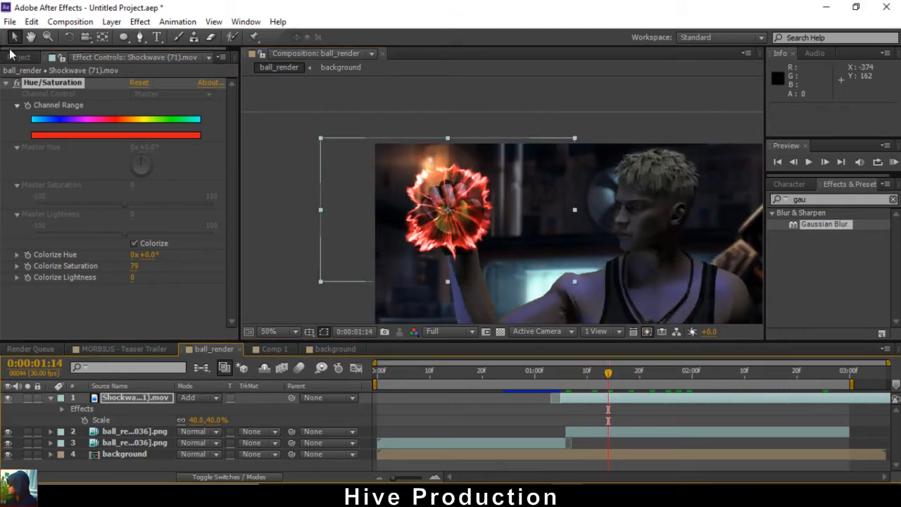
Import the Shockwave (53) clip from the Resources folder into the project.
click(19, 57)
double_click(58, 296)
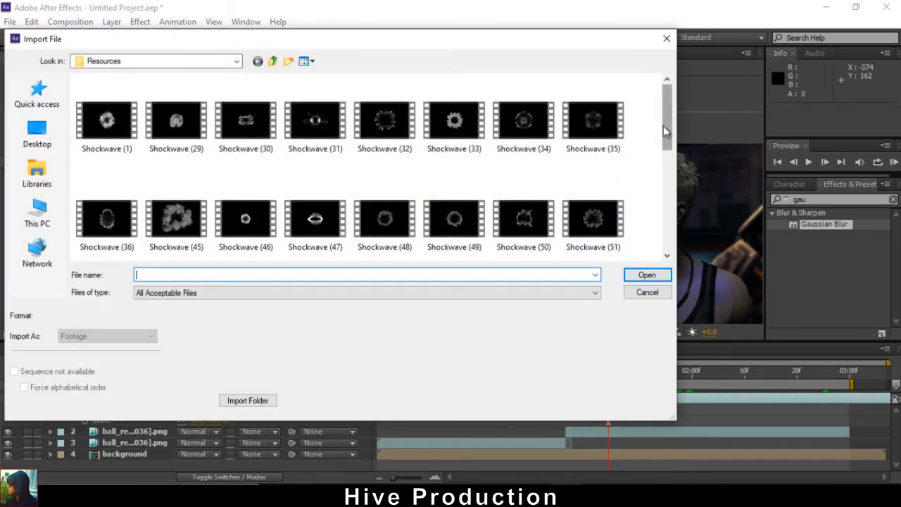
drag(663, 126, 661, 193)
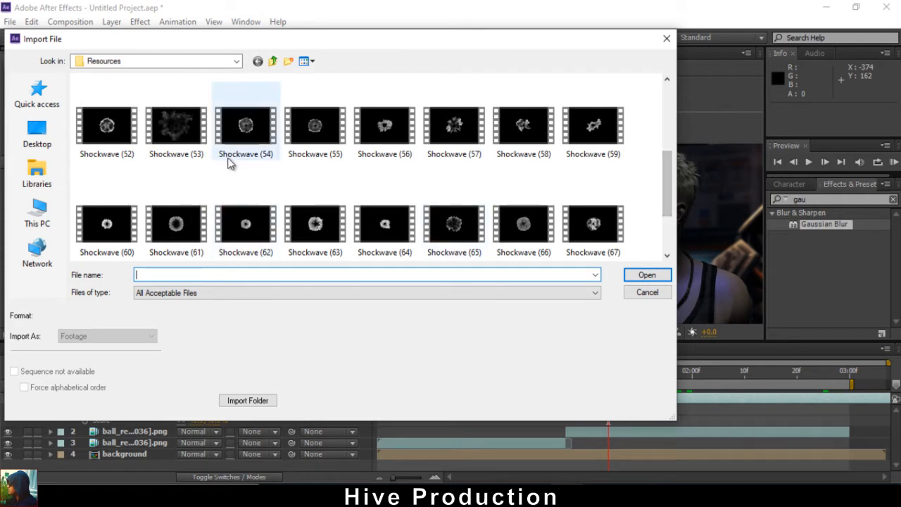
double_click(176, 151)
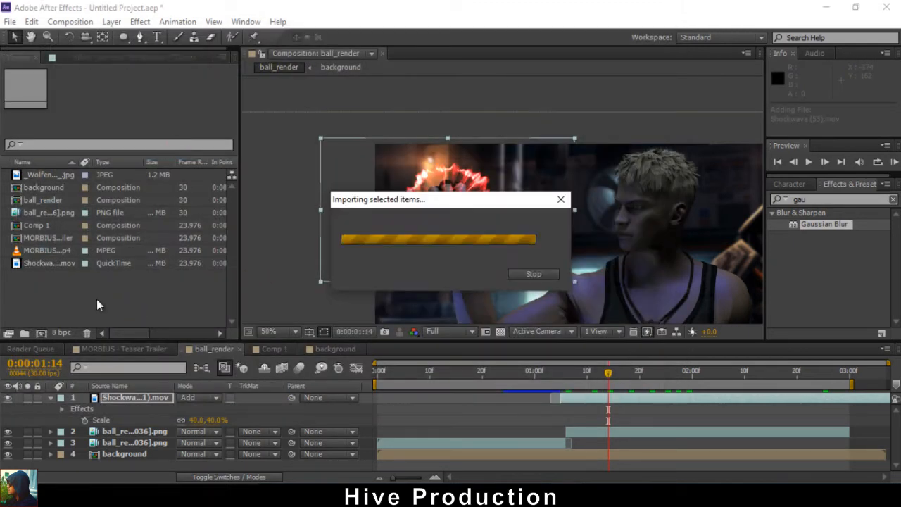
Add Shockwave (53).mov as the top layer of ball_render and split it at 0:00:01:05, removing the earlier part.
drag(47, 262, 134, 397)
drag(428, 398, 598, 399)
click(561, 374)
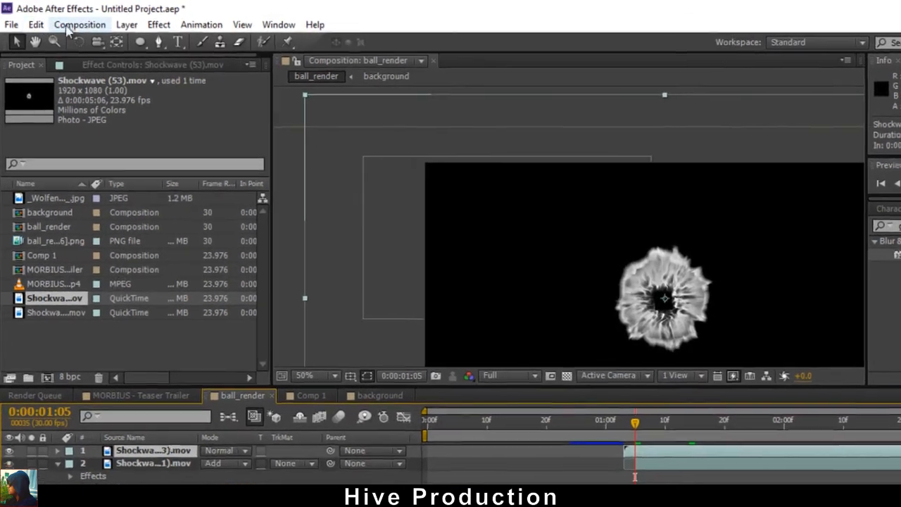
click(65, 22)
mouse_move(36, 25)
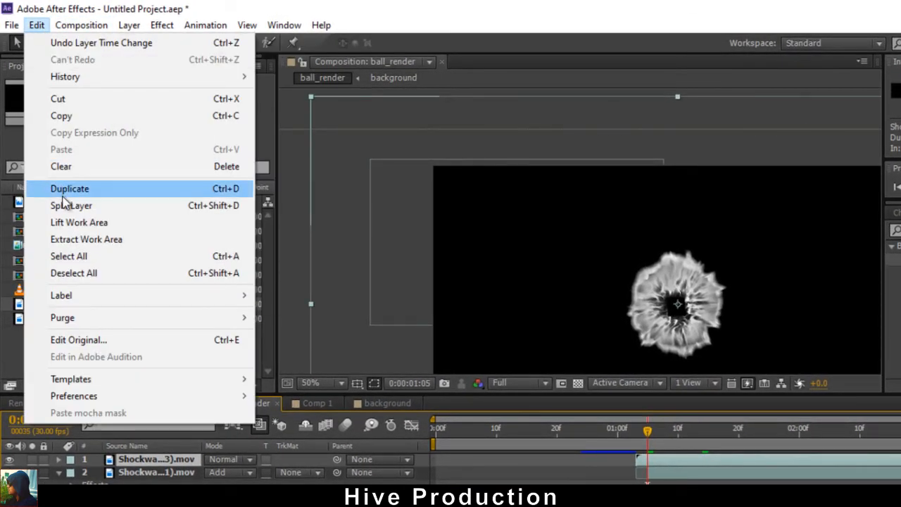
click(70, 205)
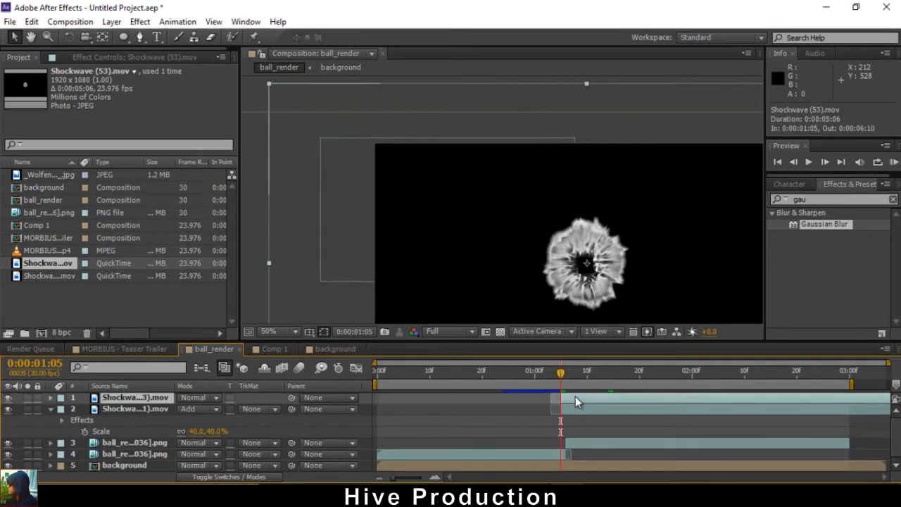
Set the Shockwave (53) layer's blending mode to Add and move it over the fireball hand, at about 214, 194.
click(204, 397)
click(296, 191)
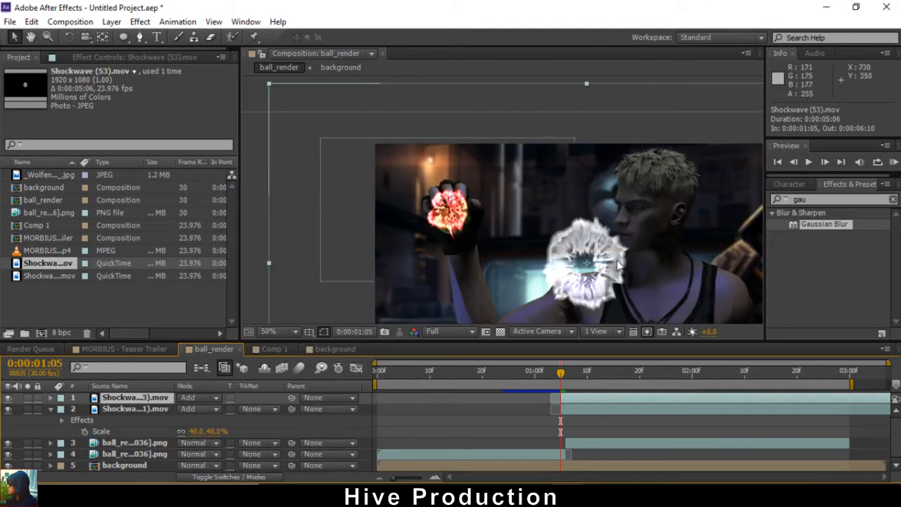
drag(618, 265, 468, 207)
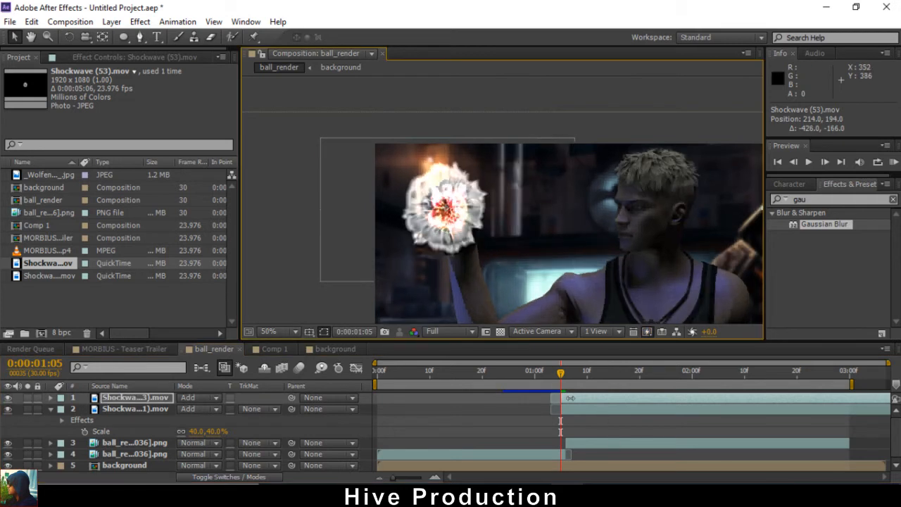
Shift the Shockwave (53) layer three frames to start at 0:00:01:08 and set its scale to 40%.
drag(561, 376, 596, 400)
drag(546, 375, 579, 381)
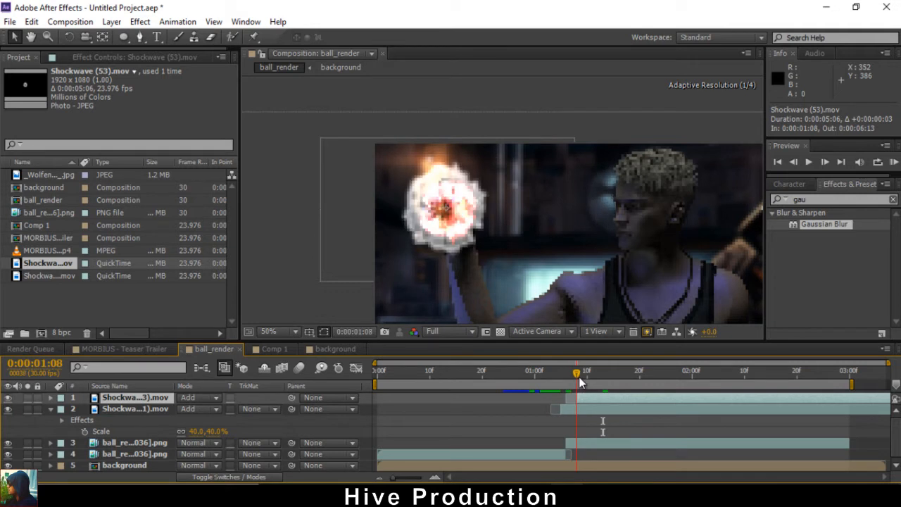
key(s)
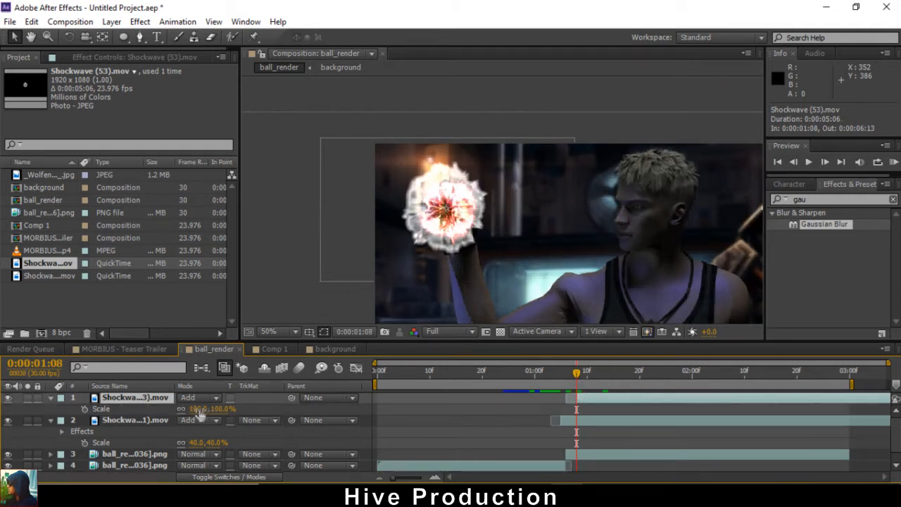
click(197, 408)
text(40)
key(Return)
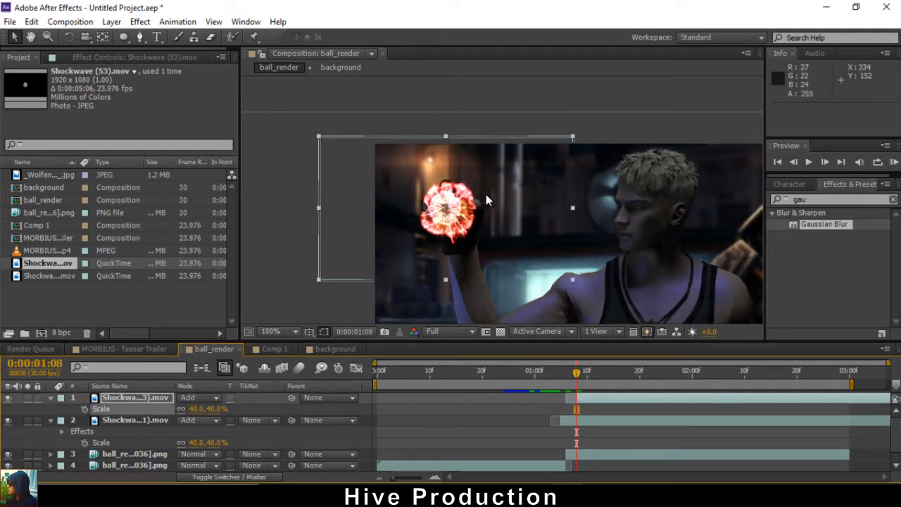
Shift the Shockwave (53) layer back to start at 0:00:01:05 and inspect the combined shockwaves at 0:00:01:23.
scroll(484, 190, up, 2)
drag(573, 378, 654, 374)
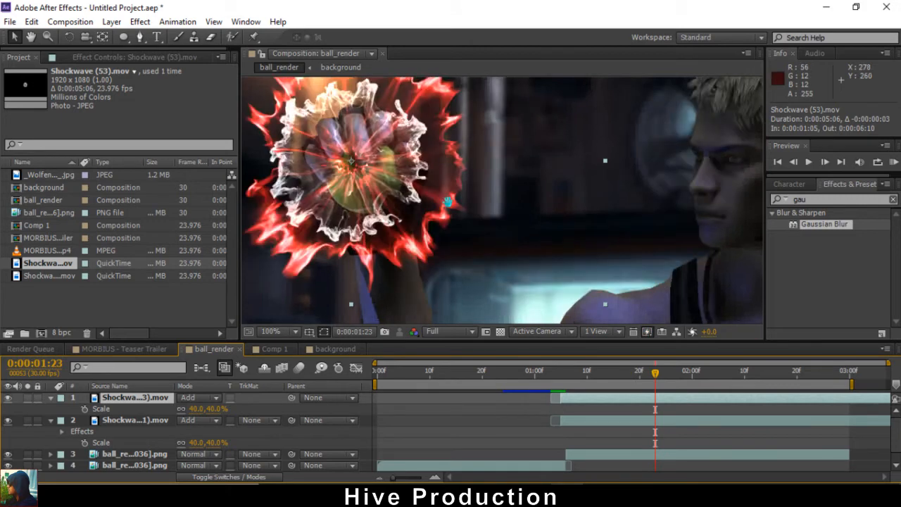
scroll(580, 312, down, 2)
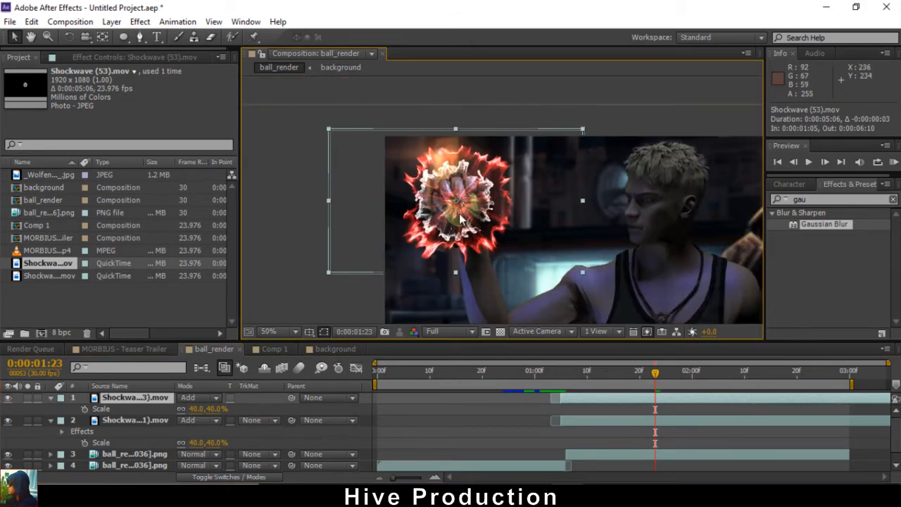
scroll(413, 161, up, 2)
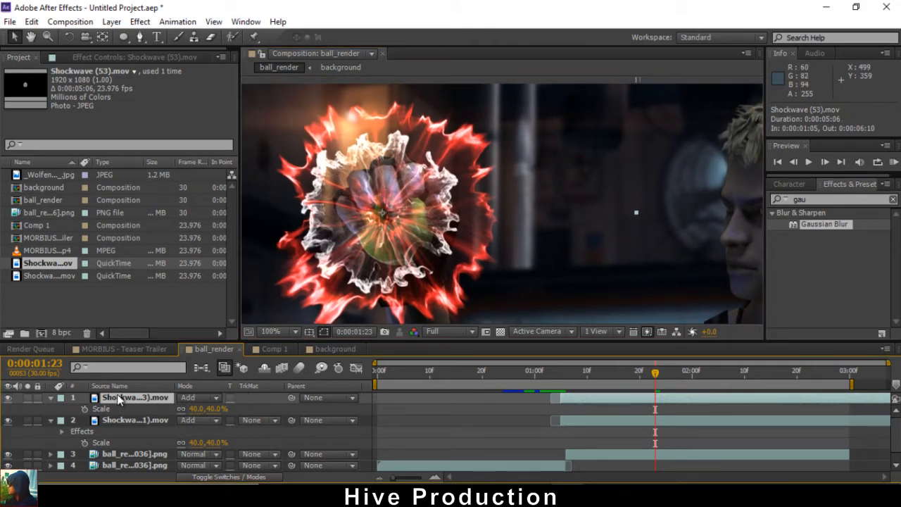
Find the Turbulent Displace effect and apply it to the Shockwave (53) layer.
drag(808, 200, 788, 200)
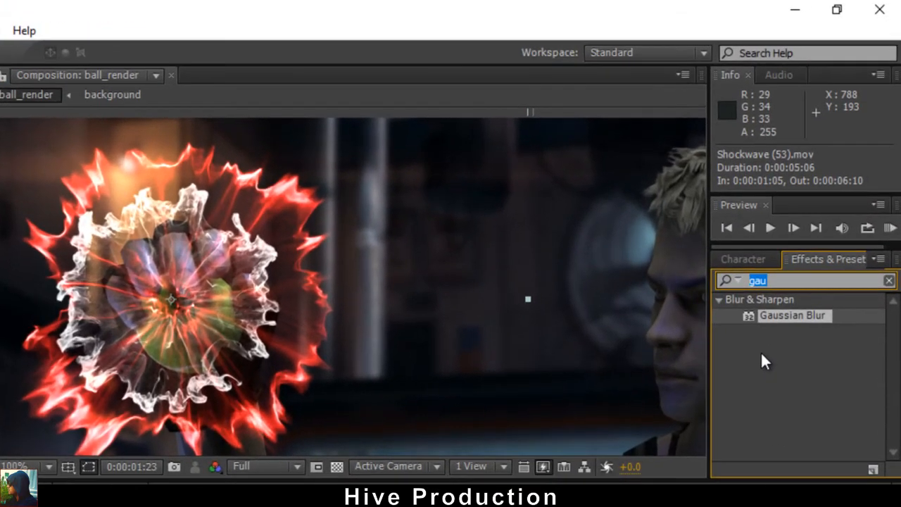
text(turbula)
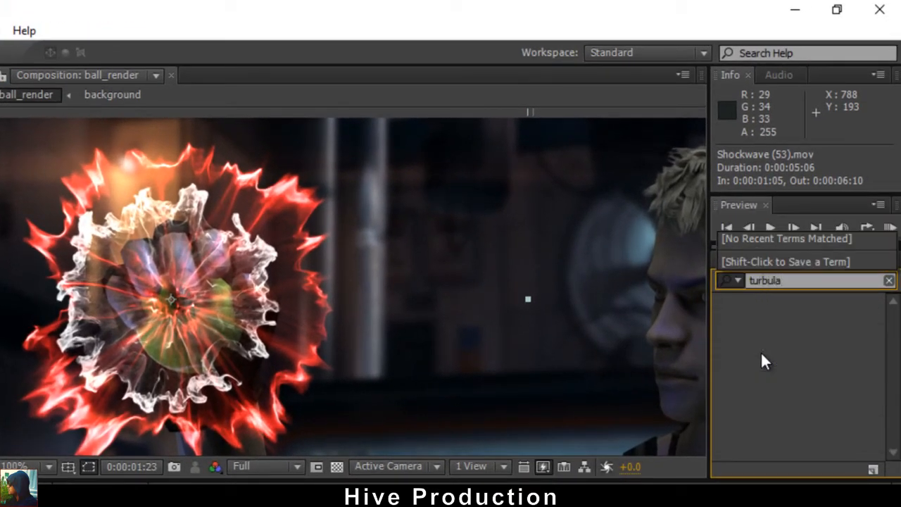
key(BackSpace)
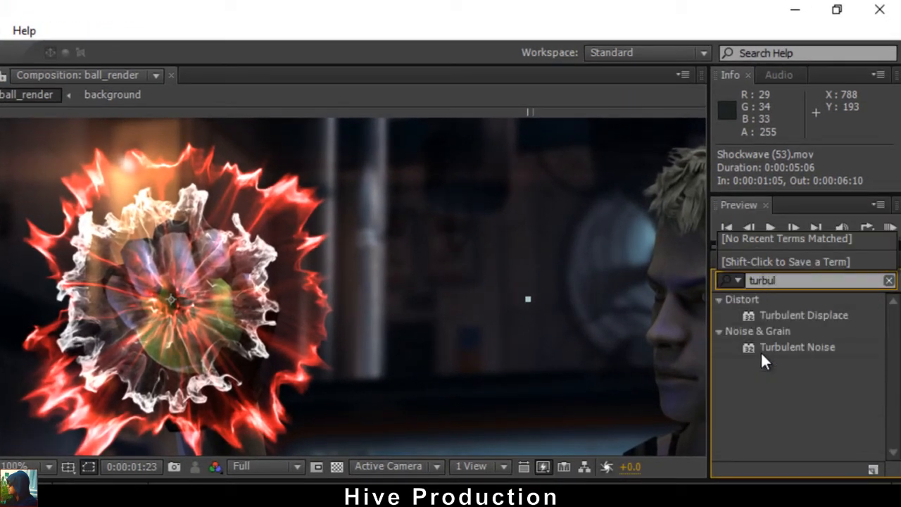
click(802, 346)
drag(785, 316, 609, 398)
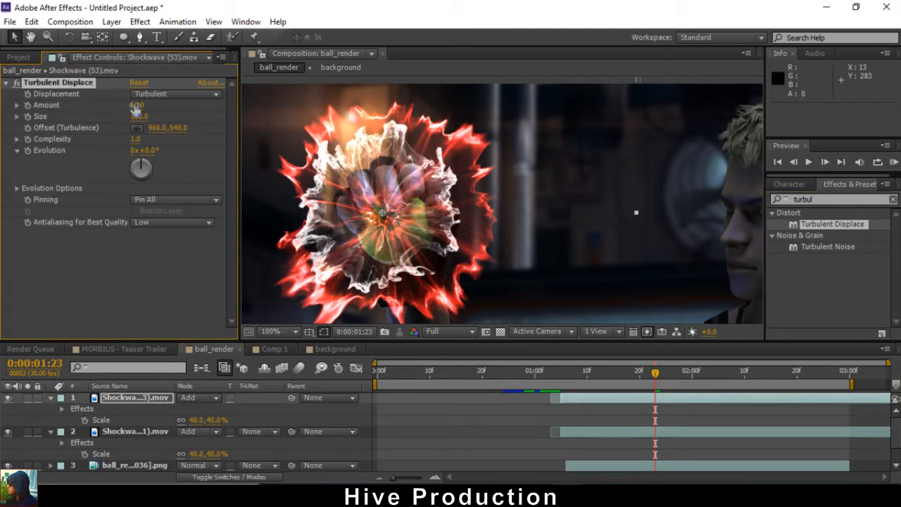
Set the Turbulent Displace amount to 104 and nudge the Shockwave (53) layer to position 222, 204.
mouse_move(137, 105)
mouse_down()
mouse_move(189, 105)
mouse_move(131, 108)
mouse_up()
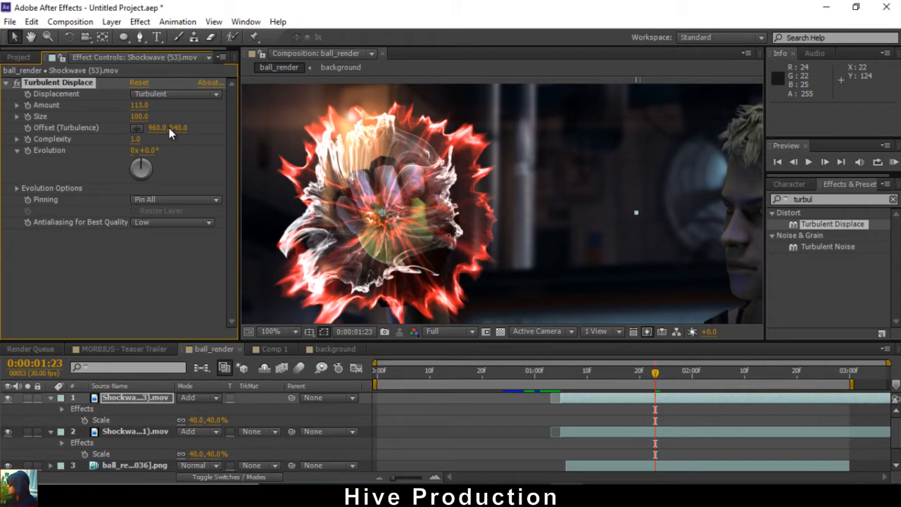
click(544, 495)
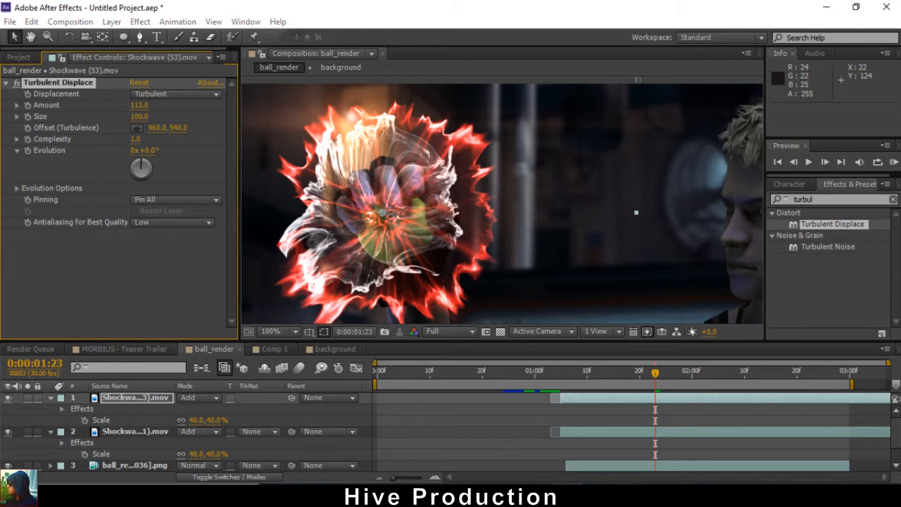
click(846, 447)
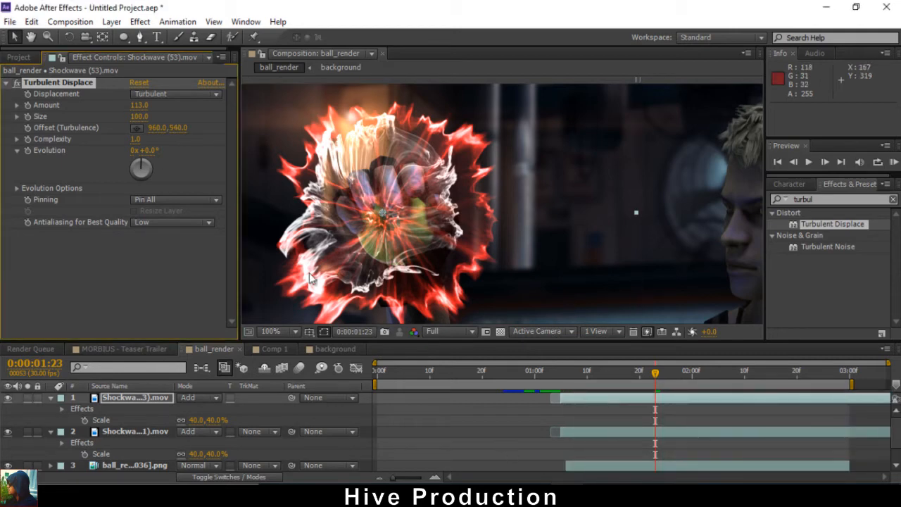
drag(140, 105, 136, 107)
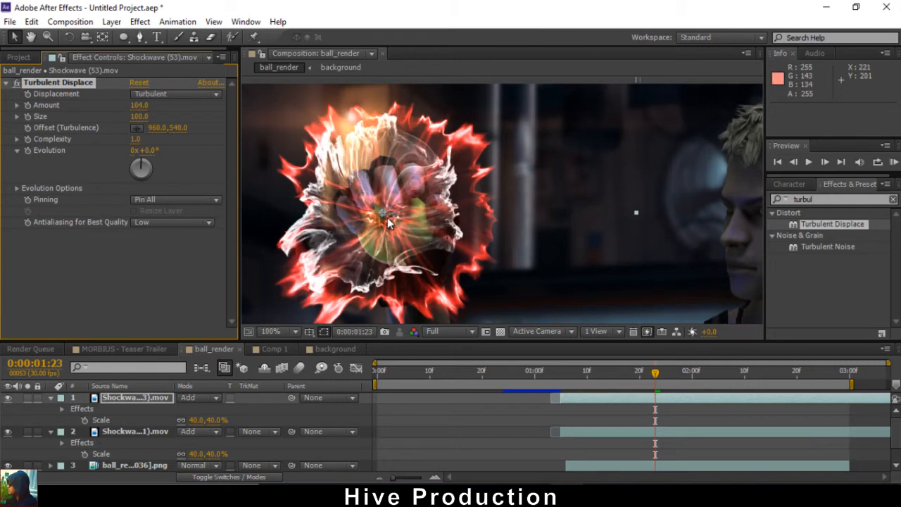
drag(416, 192, 420, 196)
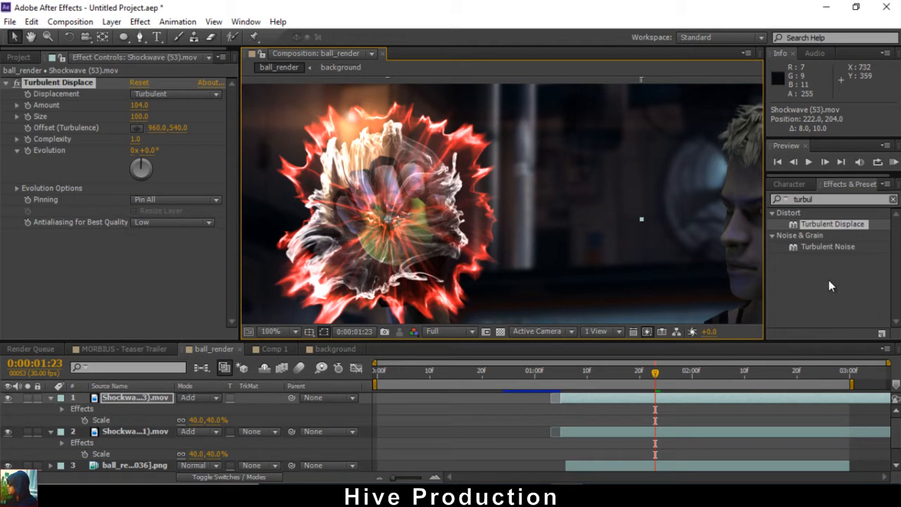
Copy the red Hue/Saturation effect from the Shockwave (71) layer to the Shockwave (53) layer.
click(19, 56)
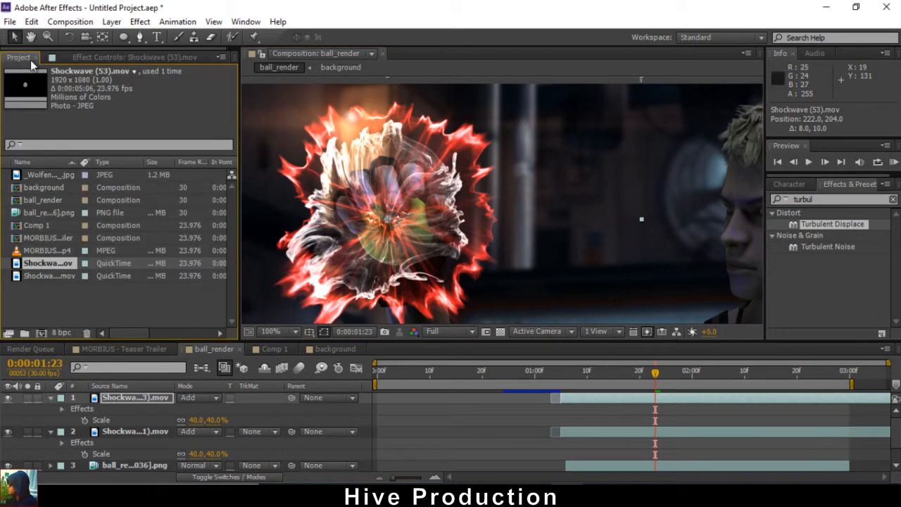
click(116, 433)
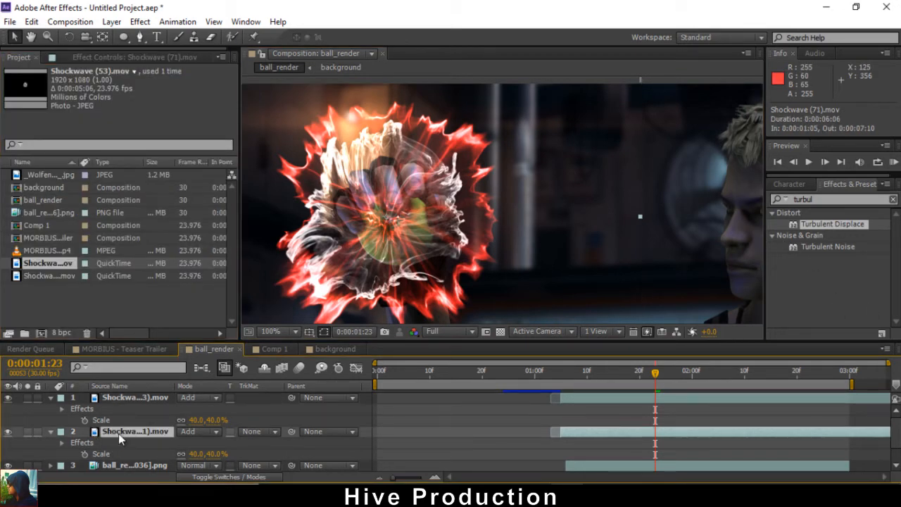
click(74, 56)
click(43, 83)
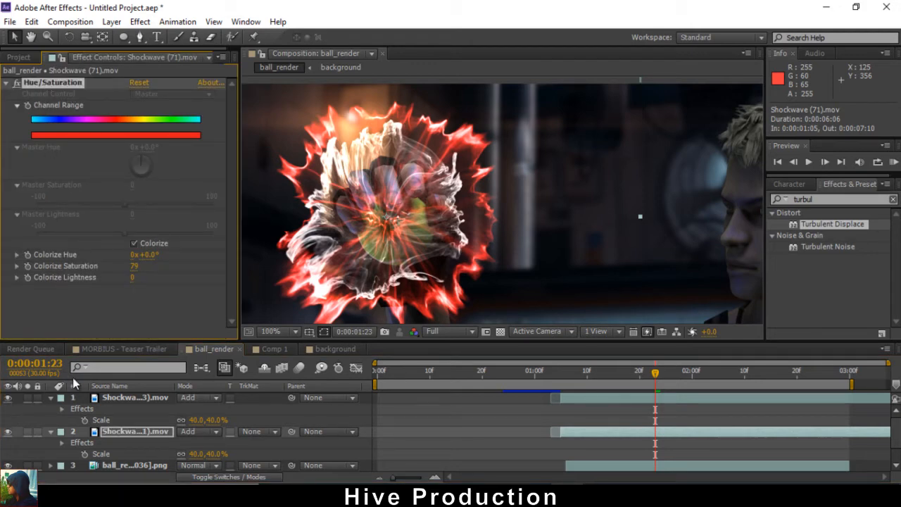
click(117, 397)
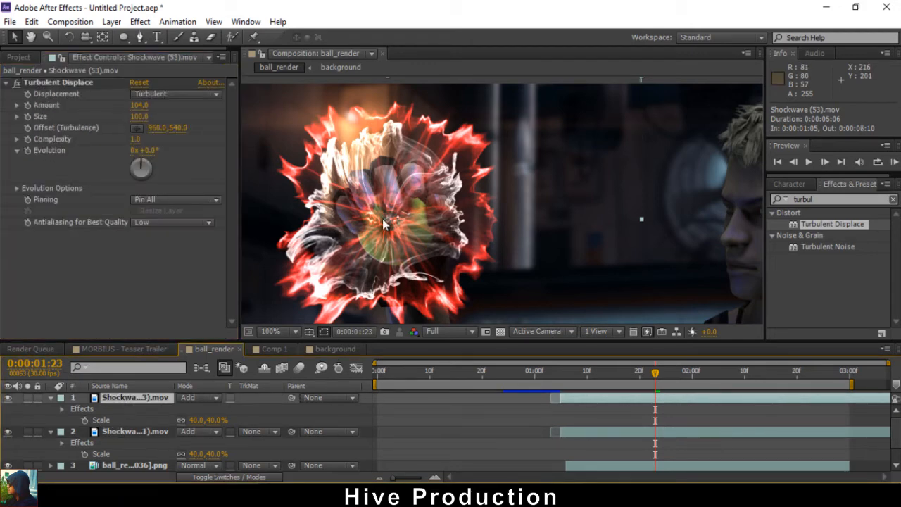
key(ctrl+v)
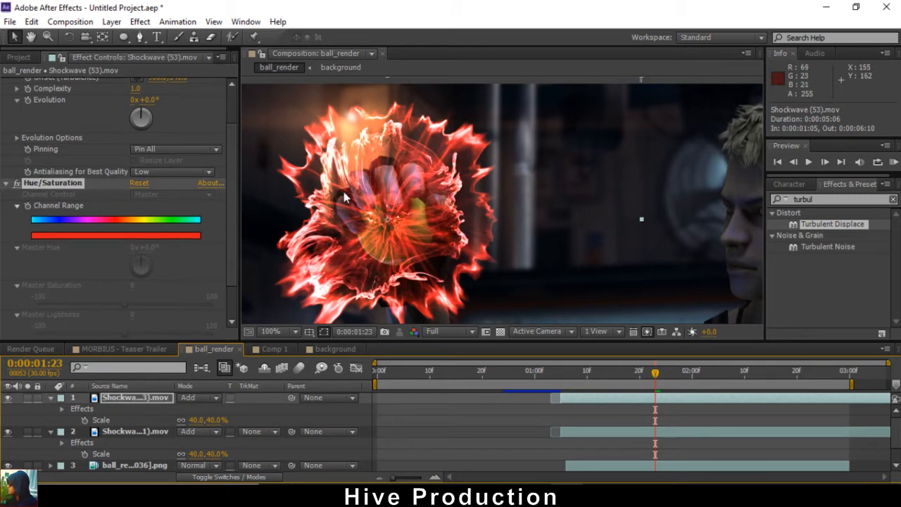
scroll(377, 196, down, 1)
scroll(461, 231, up, 1)
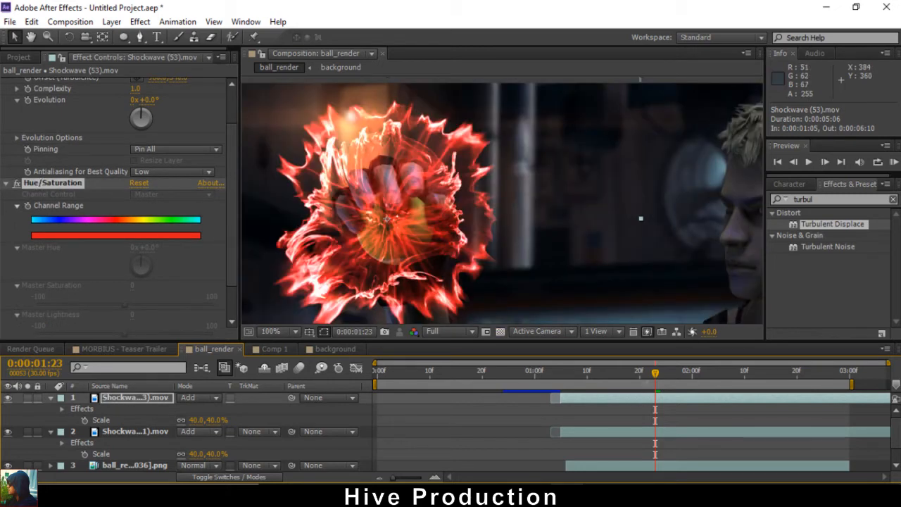
Check the red shockwaves at 0:00:02:20, return to 0:00:01:06, and apply the Stylize Glow effect to the Shockwave (71) layer.
drag(700, 380, 796, 378)
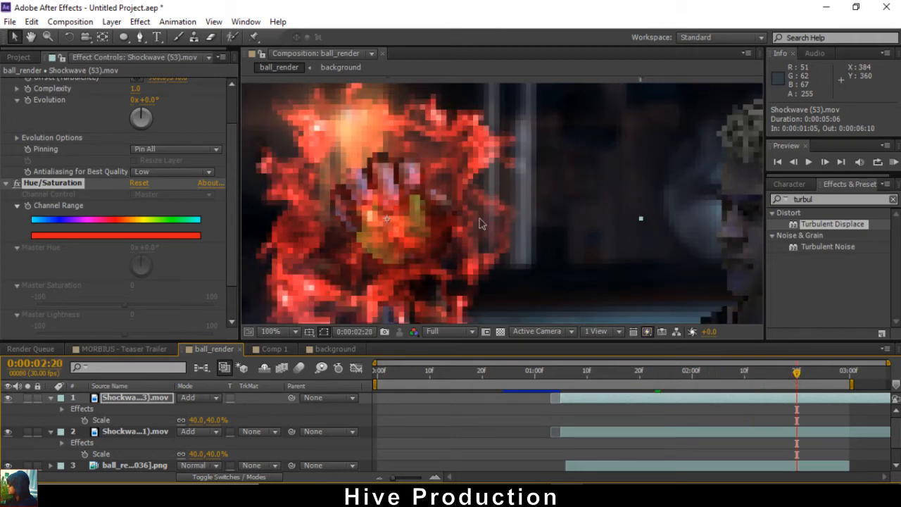
scroll(489, 239, down, 1)
drag(528, 229, 503, 211)
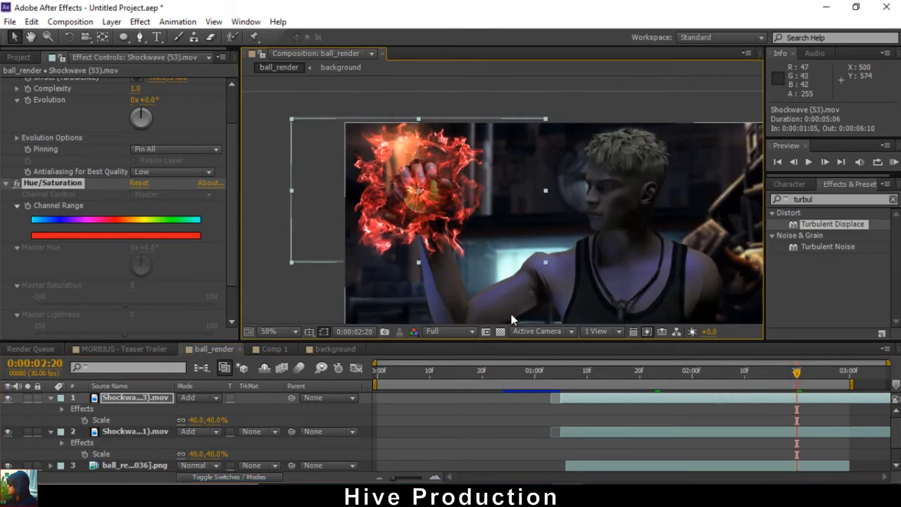
click(565, 377)
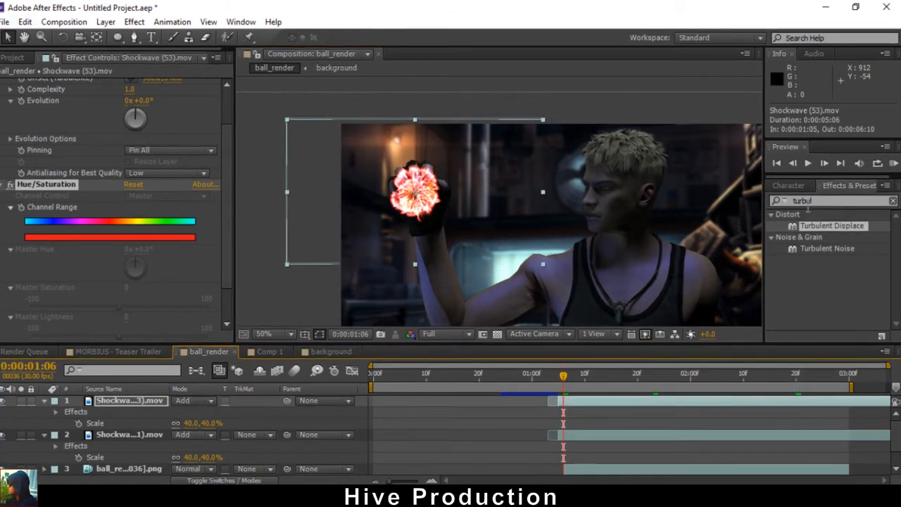
drag(818, 200, 707, 203)
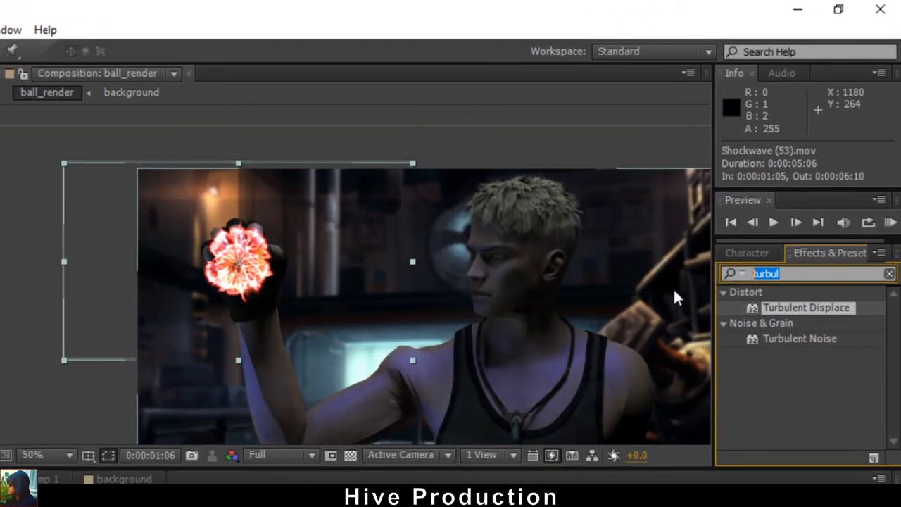
text(glow)
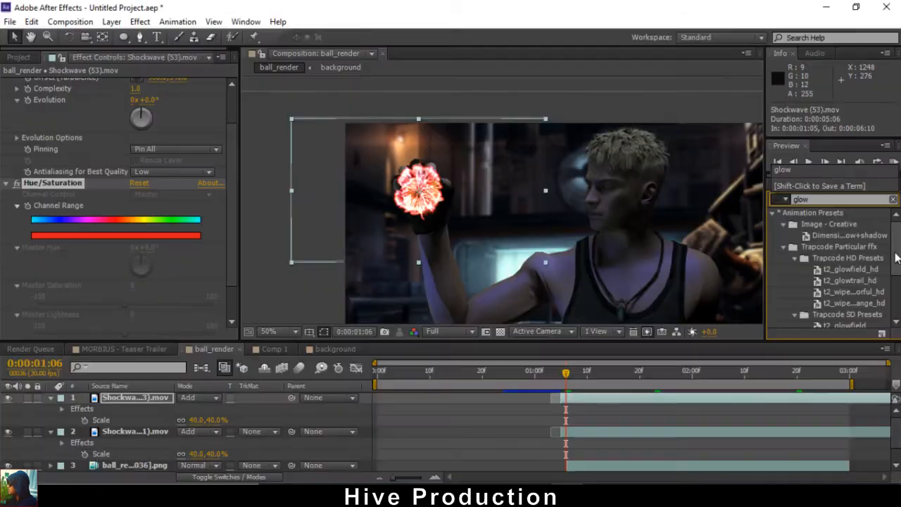
drag(893, 349, 892, 411)
drag(775, 409, 561, 473)
Set the Shockwave (71) Glow to threshold 54.9%, radius 62 and intensity 0.4, and turn off the layer's solo.
scroll(201, 286, up, 1)
drag(201, 287, 325, 314)
drag(135, 206, 111, 230)
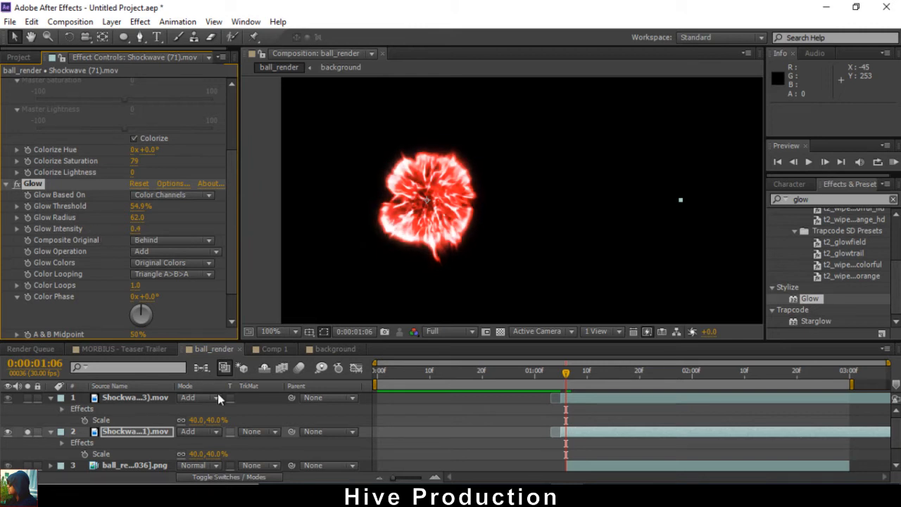
click(137, 398)
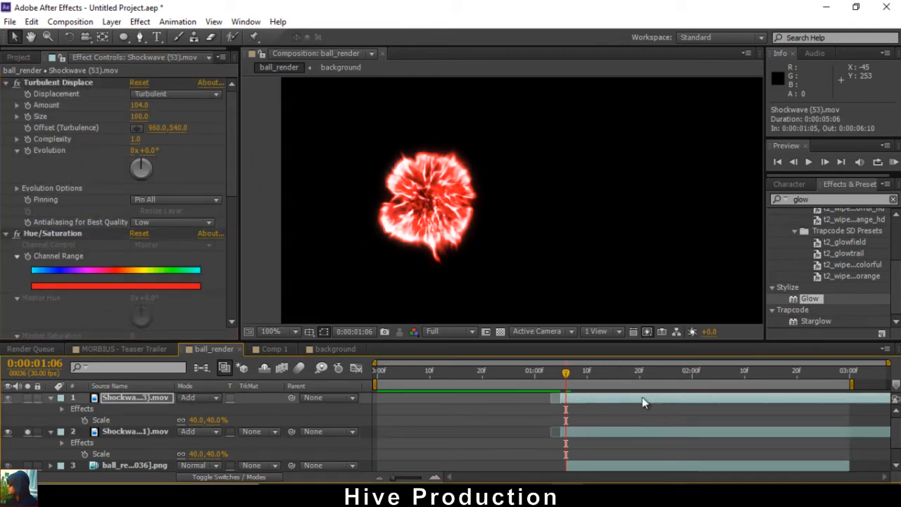
click(28, 432)
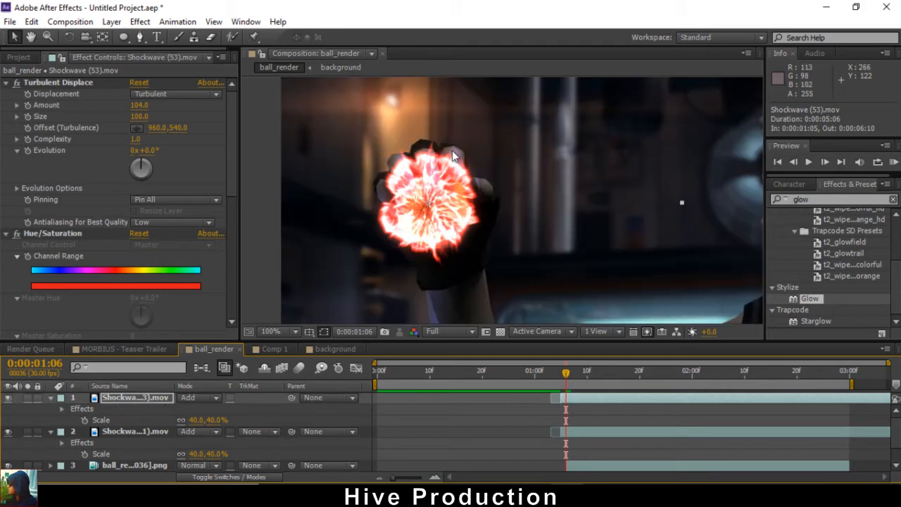
scroll(455, 155, up, 1)
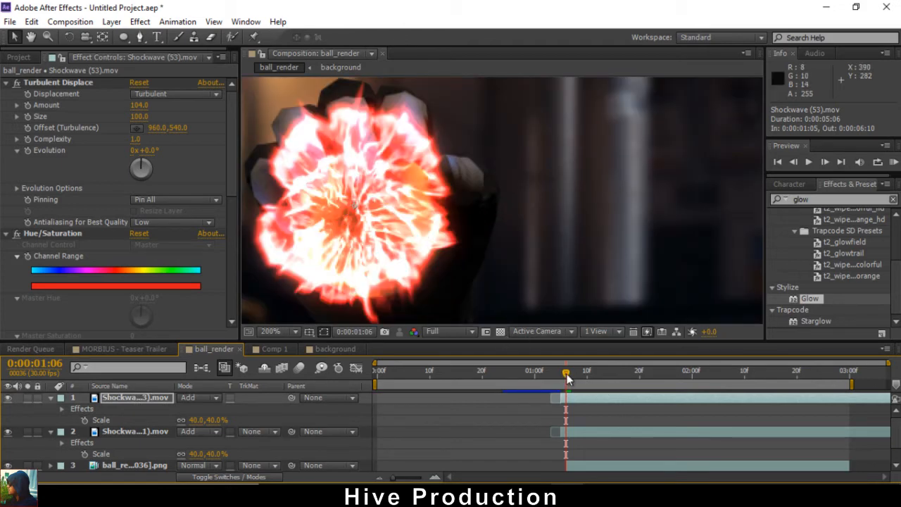
Inspect the red shockwaves around the hand at 0:00:01:29 and collapse the properties of both Shockwave layers.
drag(566, 379, 687, 378)
scroll(484, 181, down, 2)
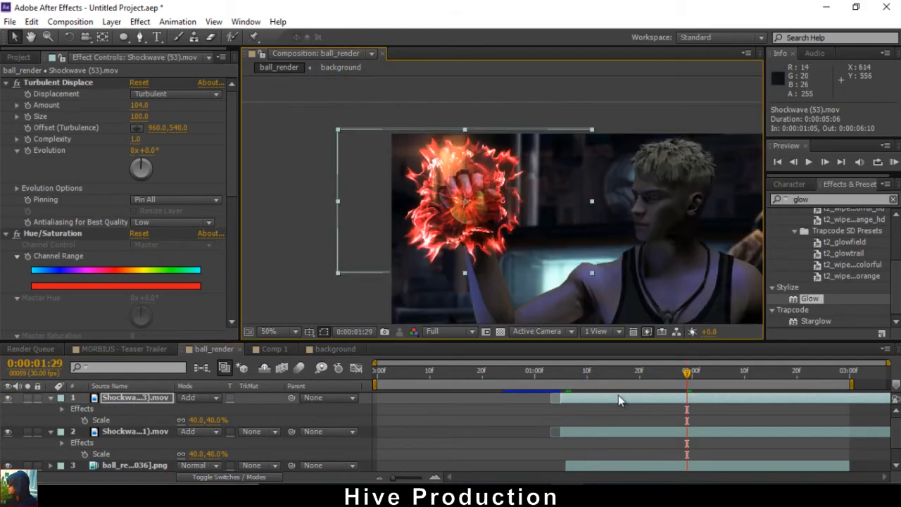
scroll(451, 196, down, 1)
scroll(589, 219, up, 1)
click(50, 398)
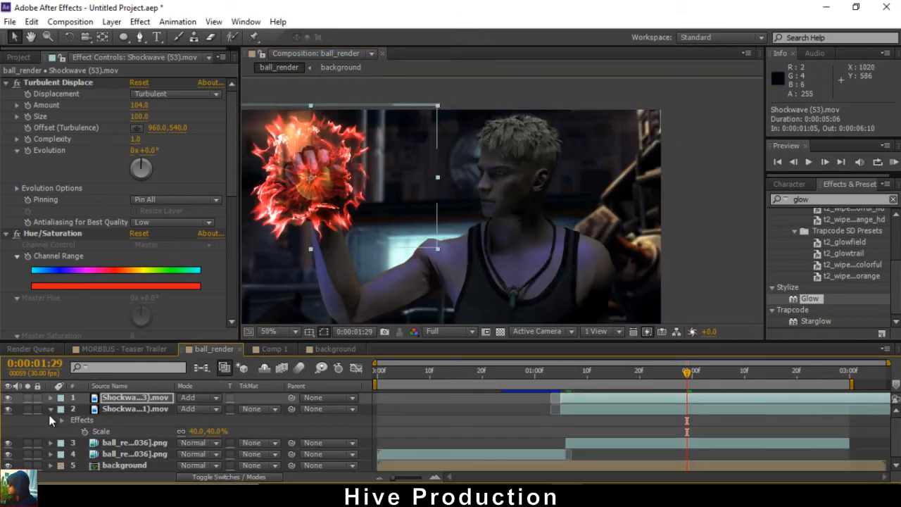
click(50, 408)
scroll(526, 166, down, 2)
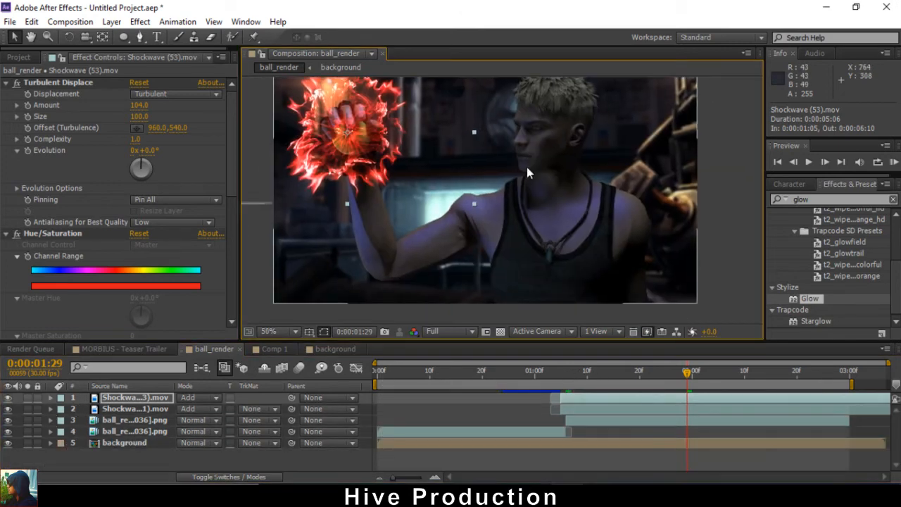
click(654, 232)
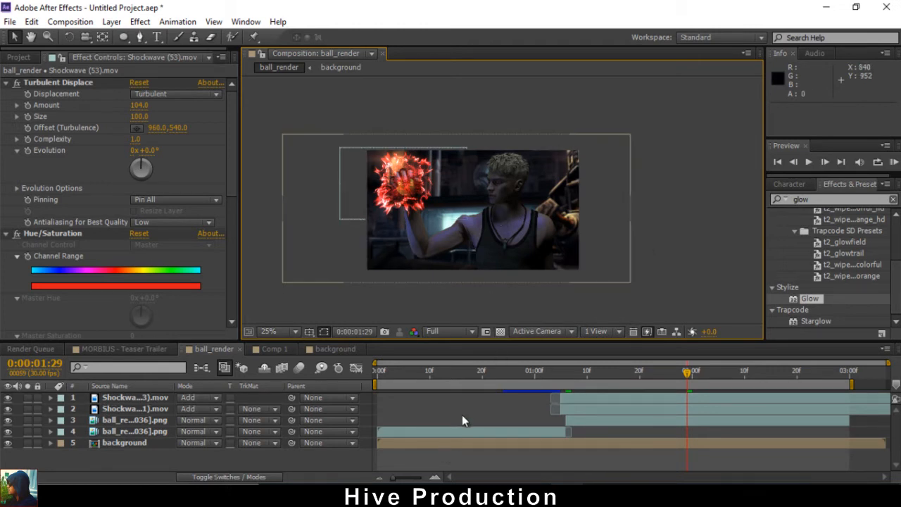
scroll(456, 199, up, 3)
drag(449, 203, 473, 213)
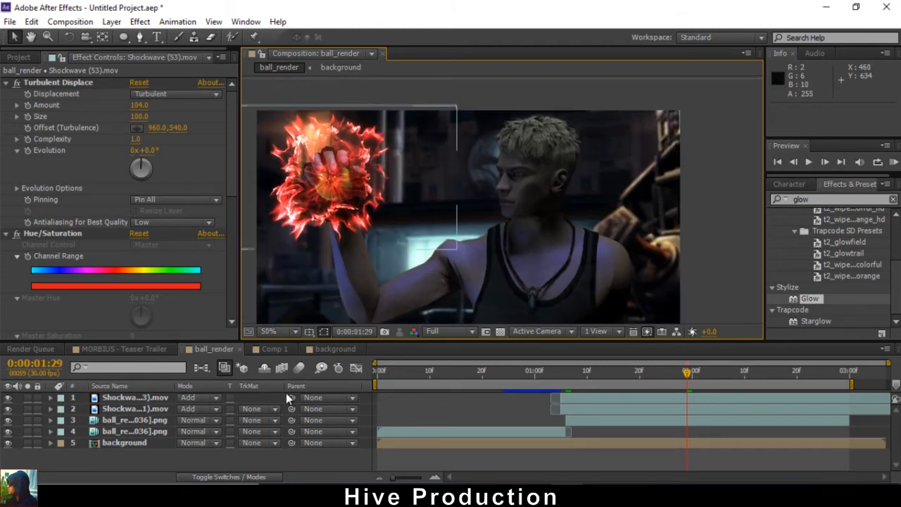
Examine the background around the actor in the MORBIUS - Teaser Trailer reference composition, and return to ball_render.
click(142, 351)
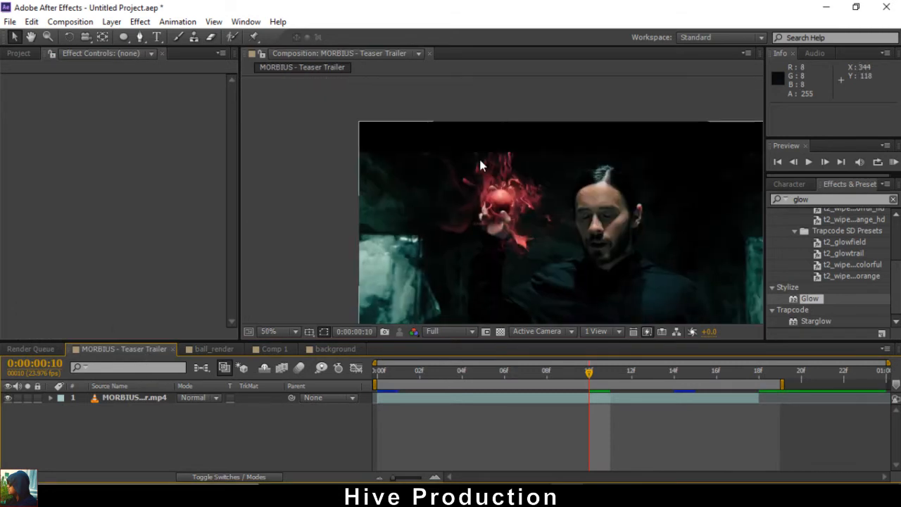
drag(636, 209, 338, 178)
scroll(429, 207, up, 1)
drag(491, 209, 596, 143)
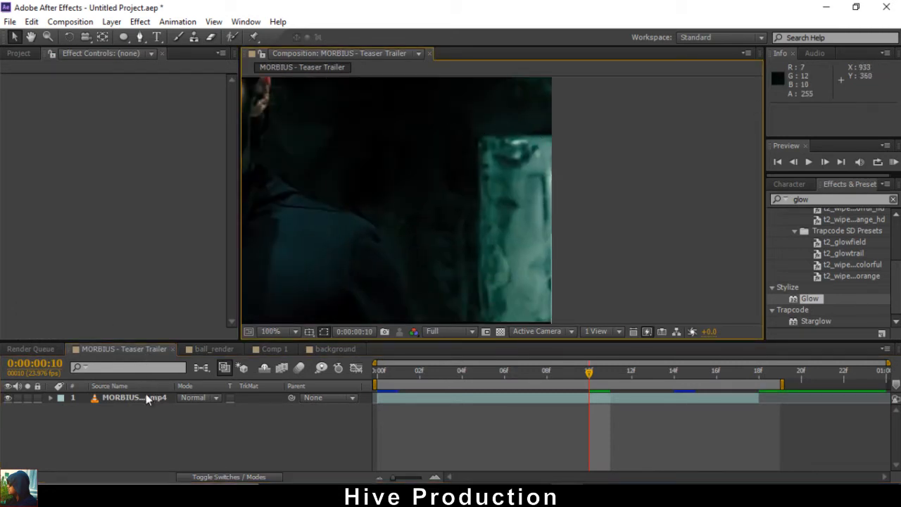
click(213, 347)
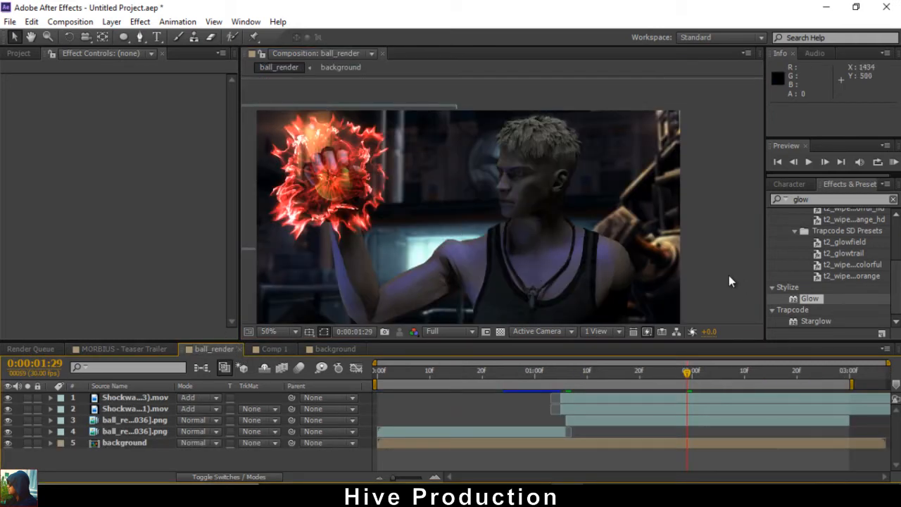
Apply the Distort Turbulent Displace effect to the background layer and solo that layer.
double_click(574, 439)
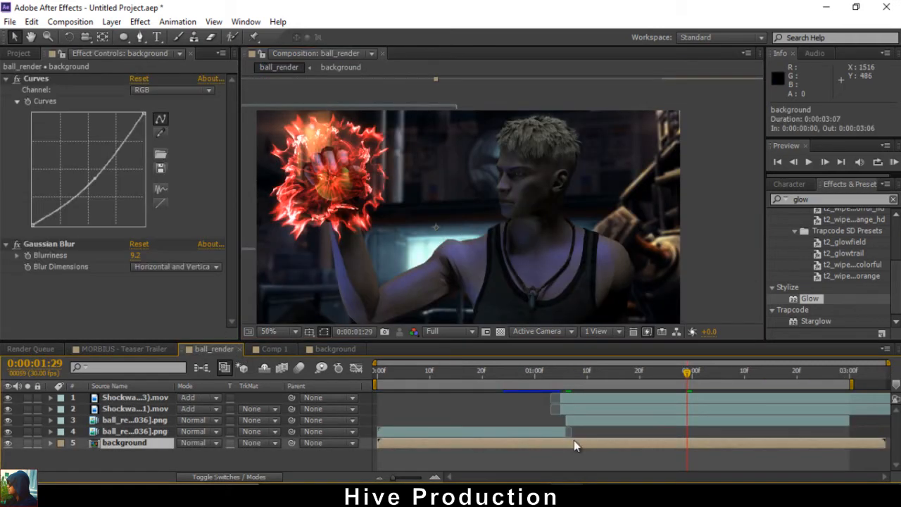
click(148, 351)
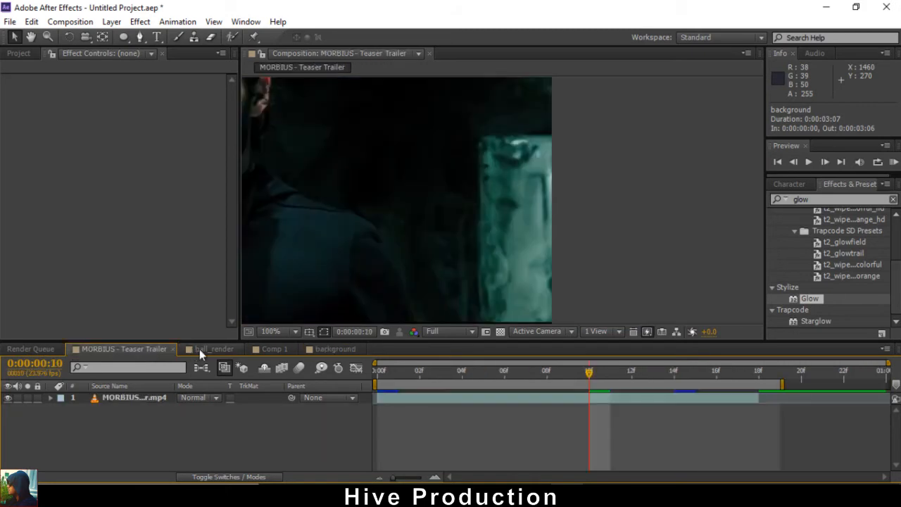
click(199, 349)
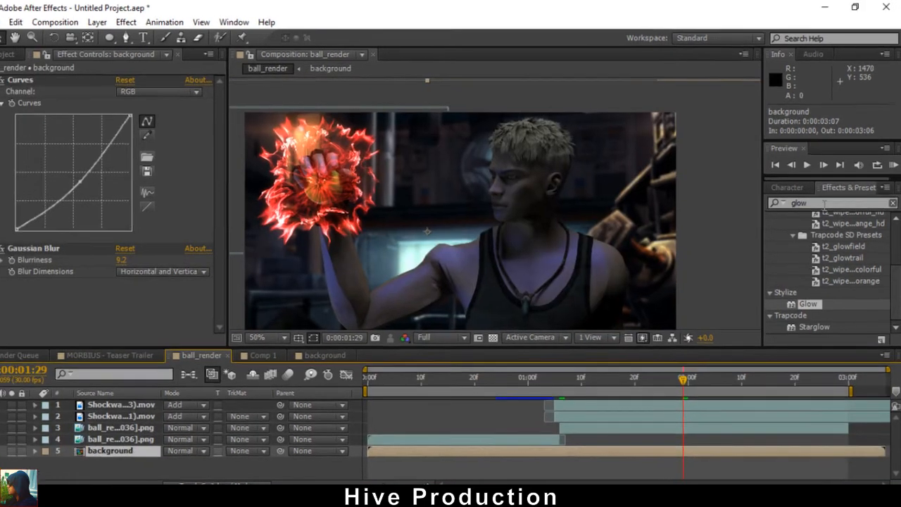
drag(816, 199, 748, 199)
text(turbul)
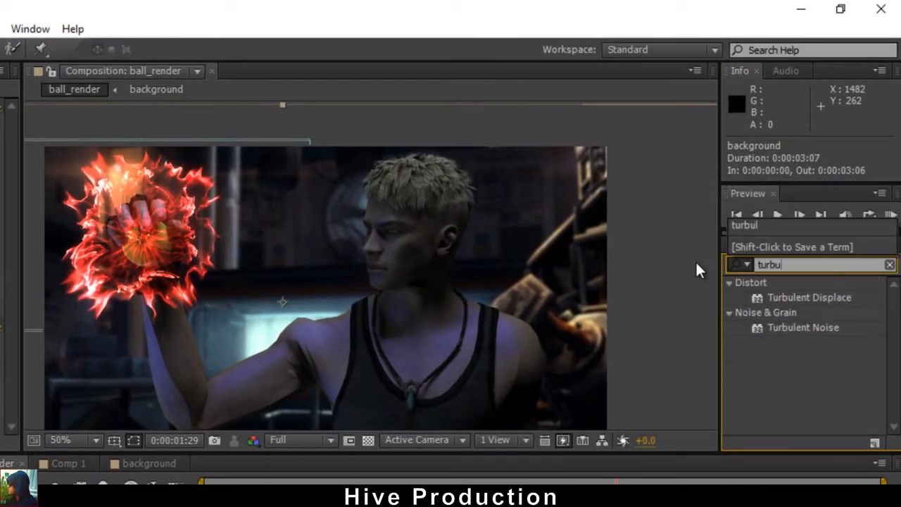
drag(807, 296, 518, 444)
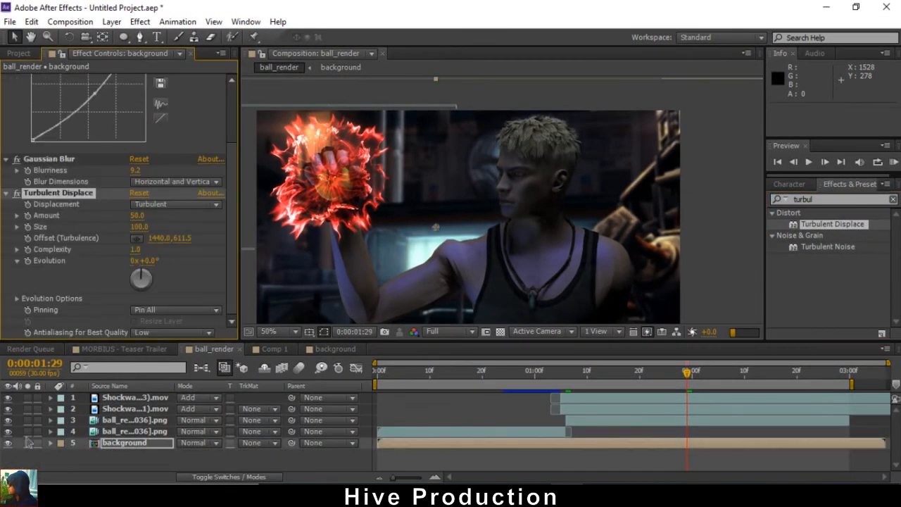
click(28, 441)
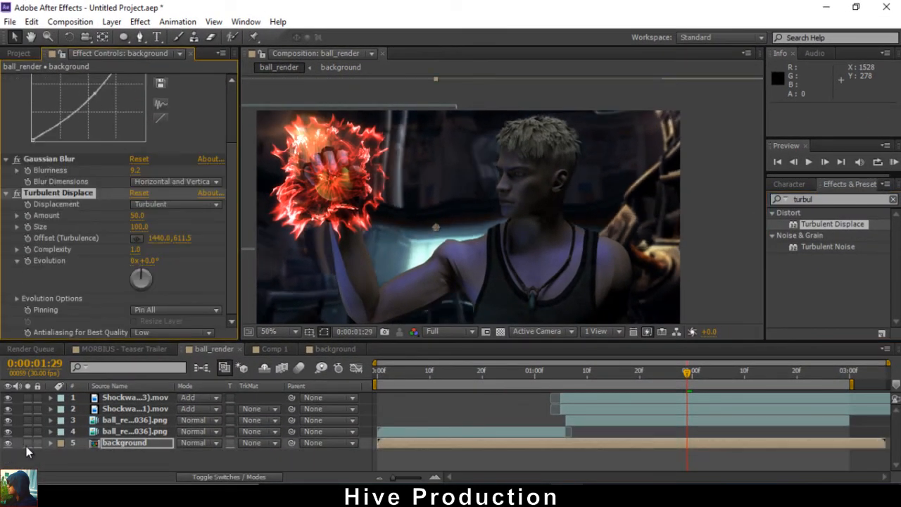
drag(457, 232, 504, 199)
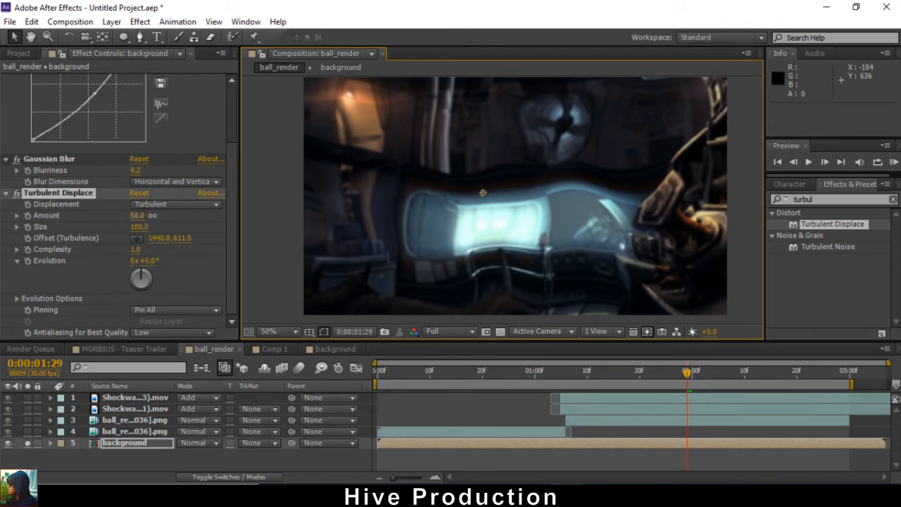
Set the background's Turbulent Displace amount to 34 and its size to 10.
drag(152, 216, 167, 239)
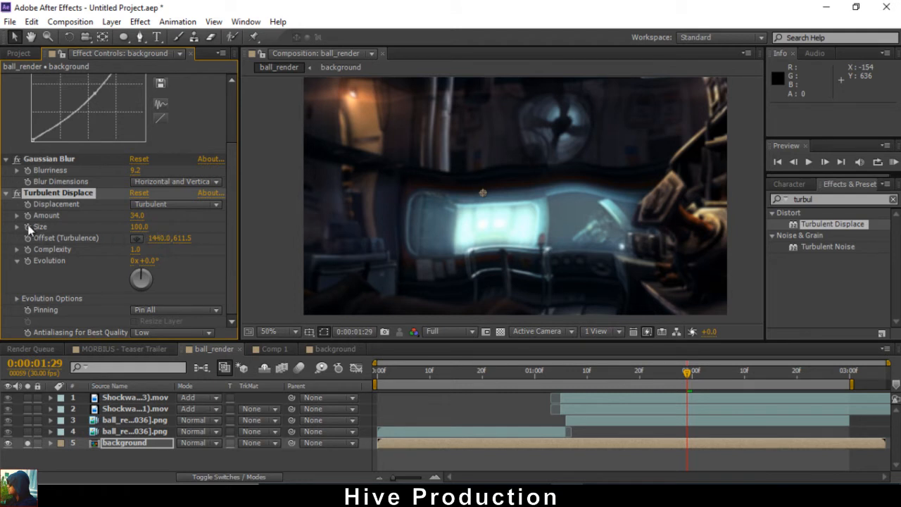
drag(118, 226, 111, 235)
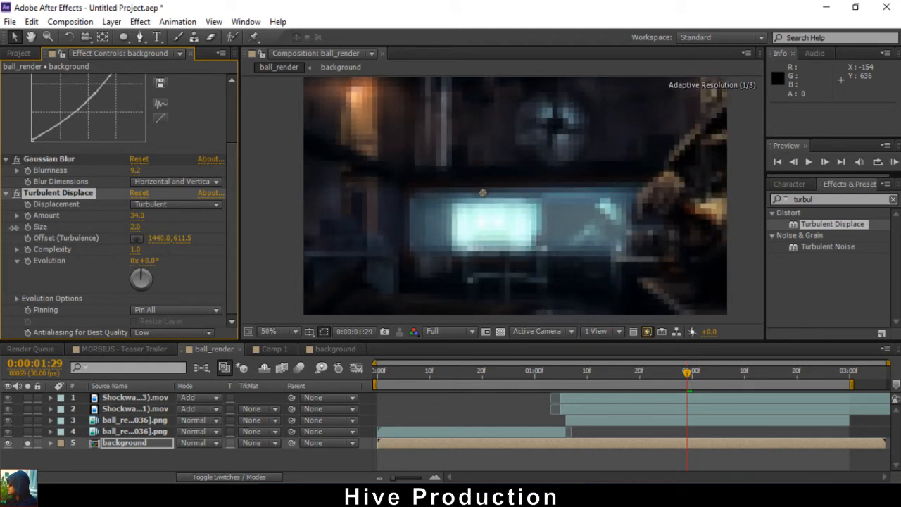
click(135, 227)
key(Return)
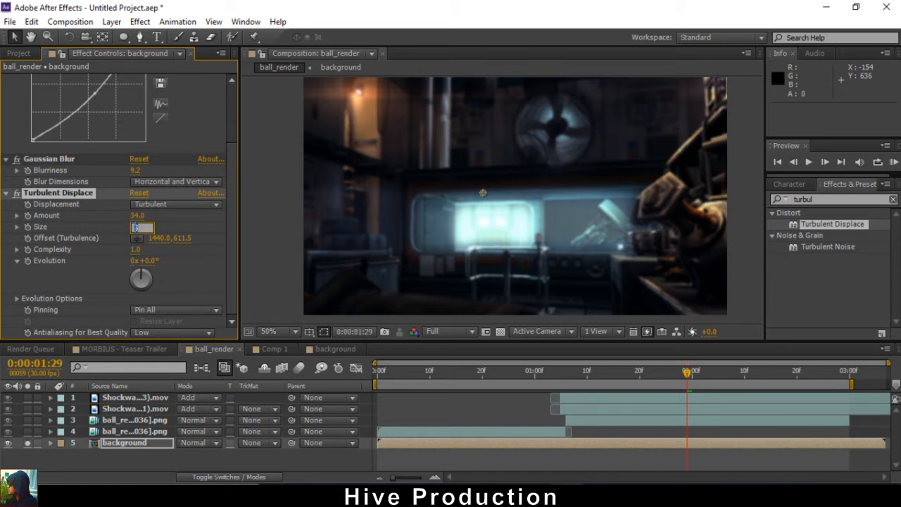
text(20)
key(Return)
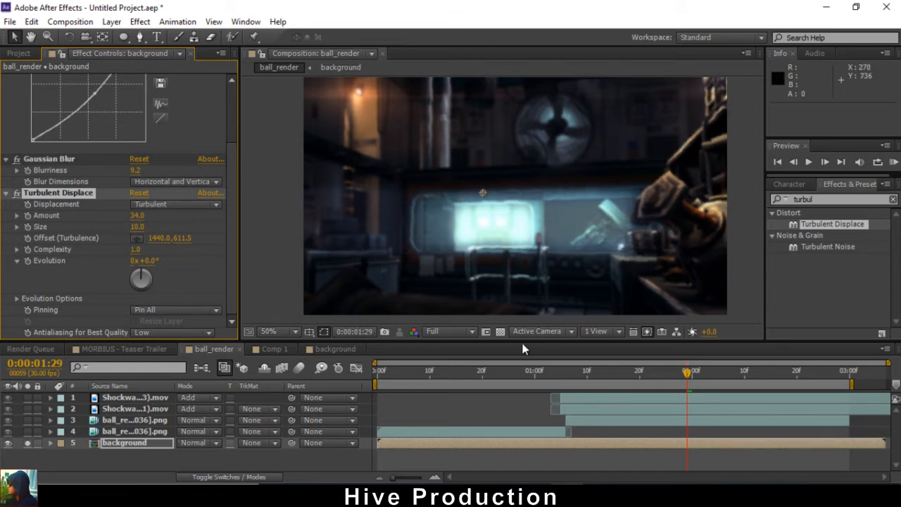
Go to 0:00:01:05 and raise the background's Turbulent Displace amount to 150.
click(559, 371)
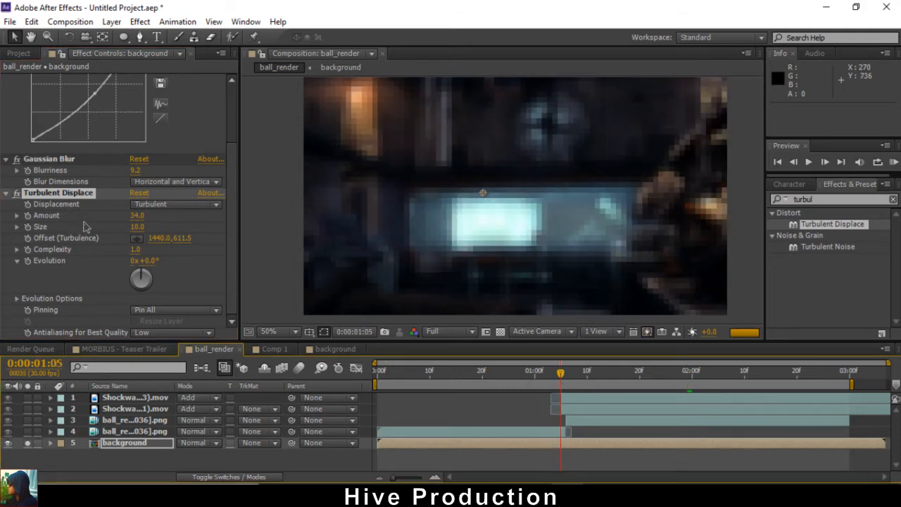
drag(138, 218, 258, 222)
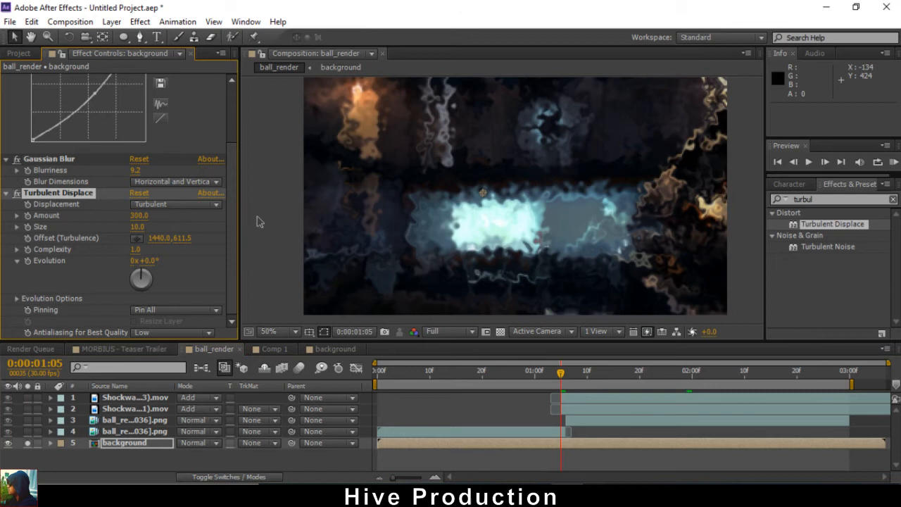
click(138, 215)
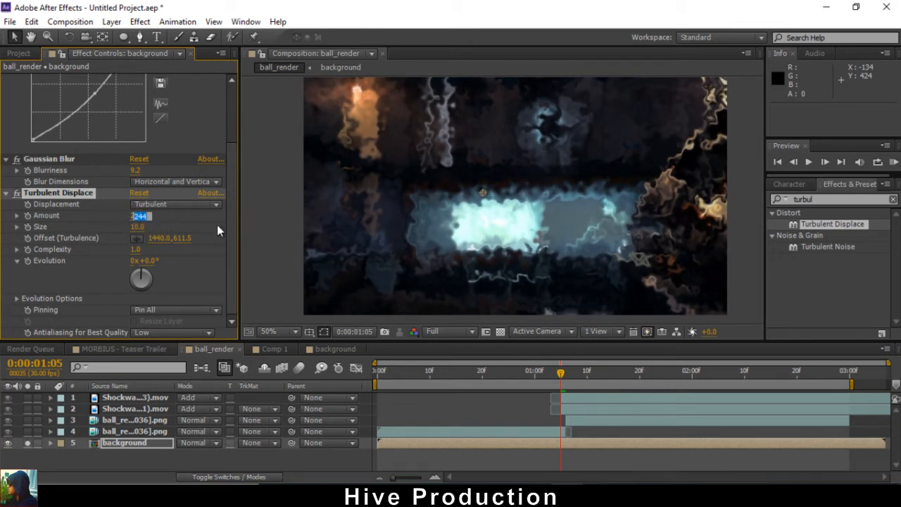
text(150)
key(Return)
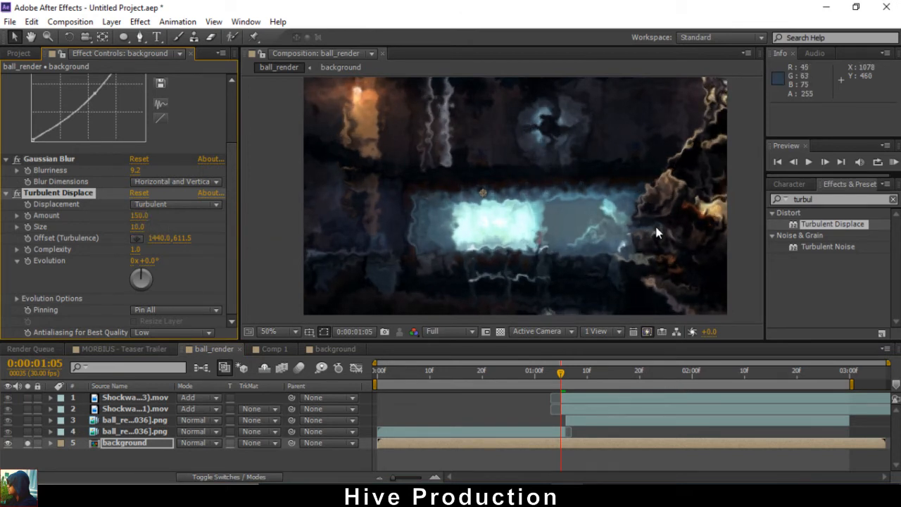
scroll(557, 224, down, 2)
scroll(553, 204, up, 2)
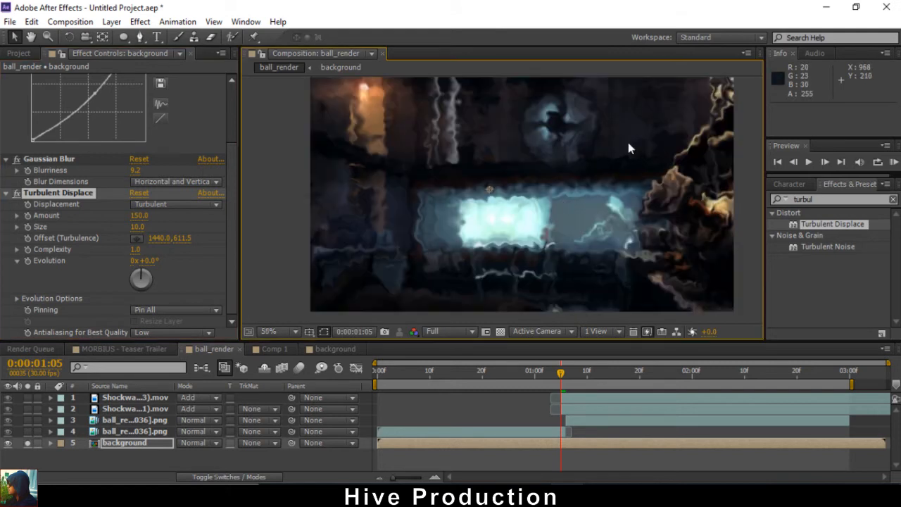
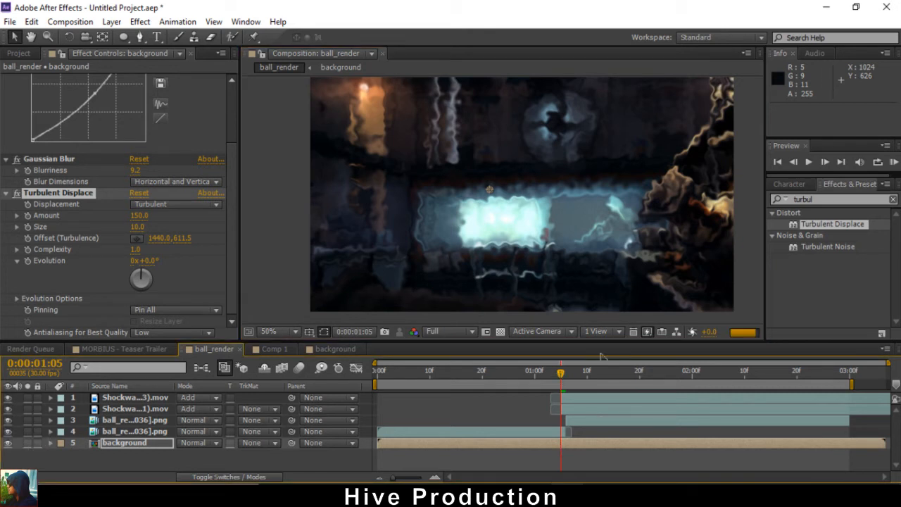
Turn off the background layer's solo and split the layer at 0:00:01:05.
click(27, 442)
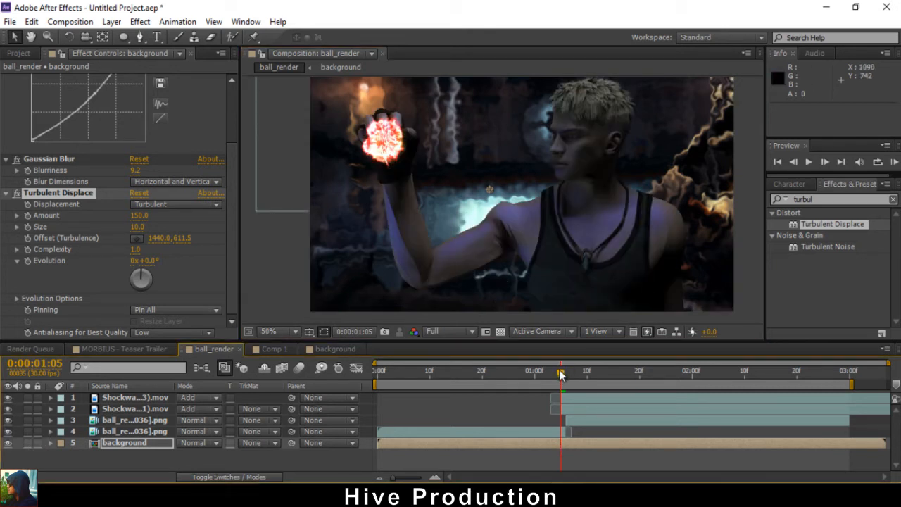
mouse_move(560, 374)
mouse_down()
mouse_move(541, 373)
mouse_move(561, 380)
mouse_up()
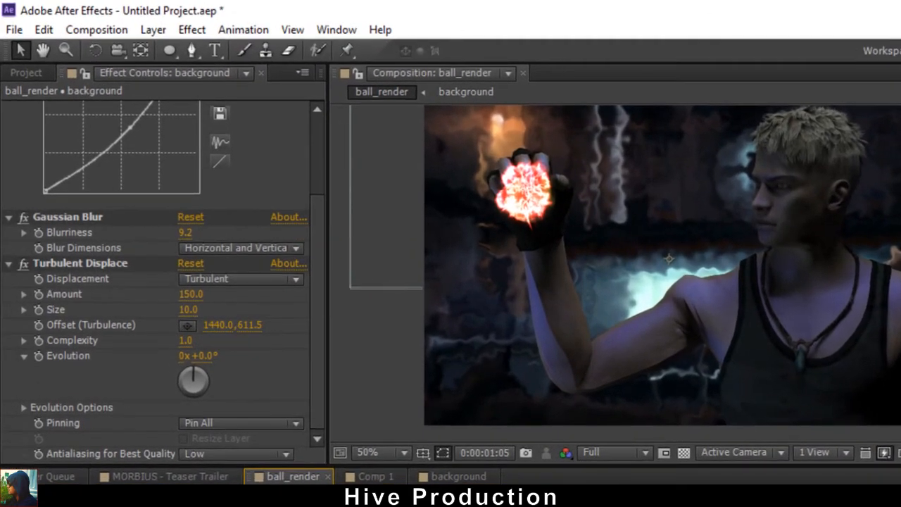
click(41, 32)
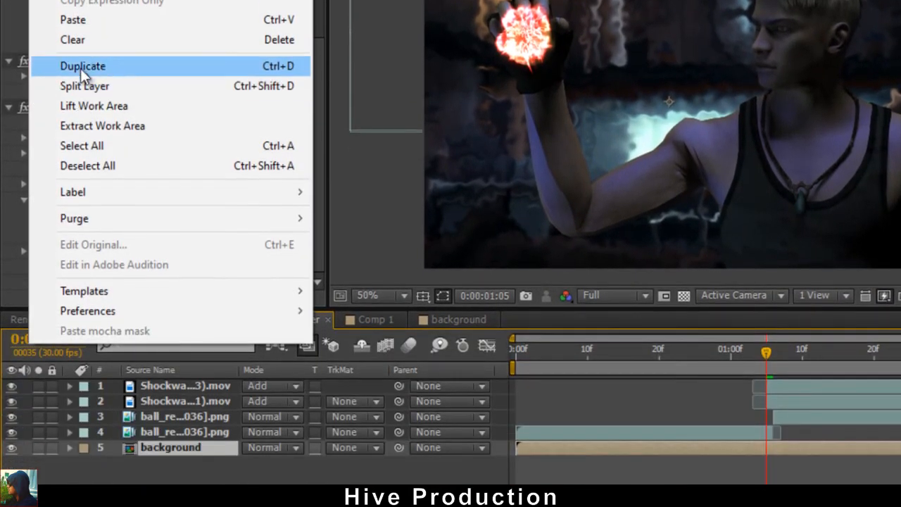
click(84, 241)
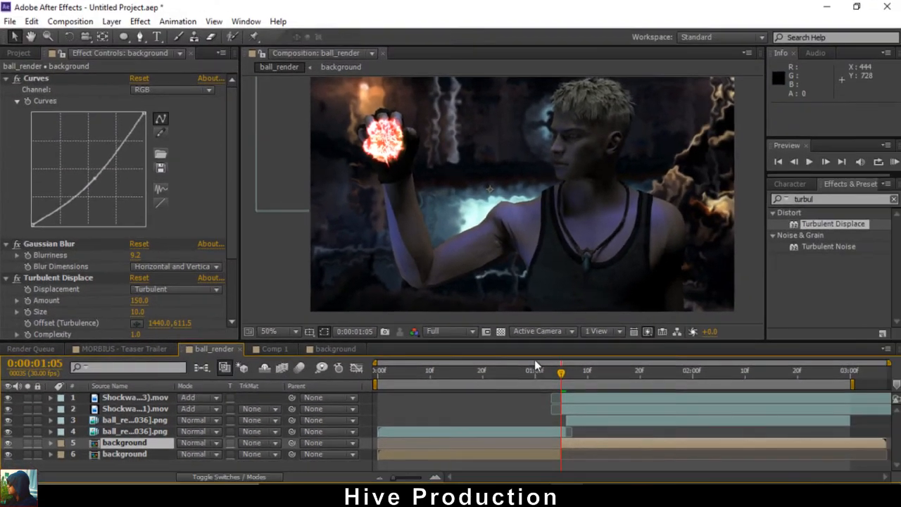
Remove the Turbulent Displace effect from the background segment that ends before 0:00:01:05.
drag(731, 352, 680, 352)
click(458, 455)
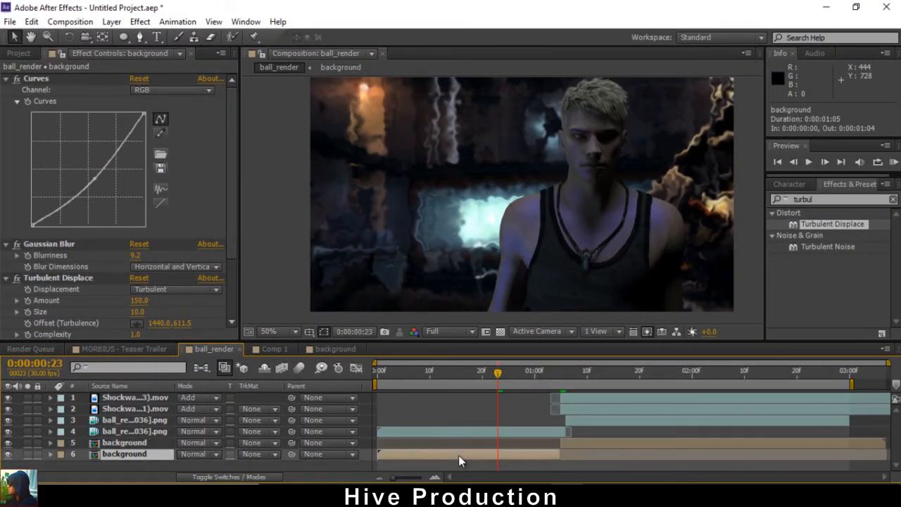
click(38, 279)
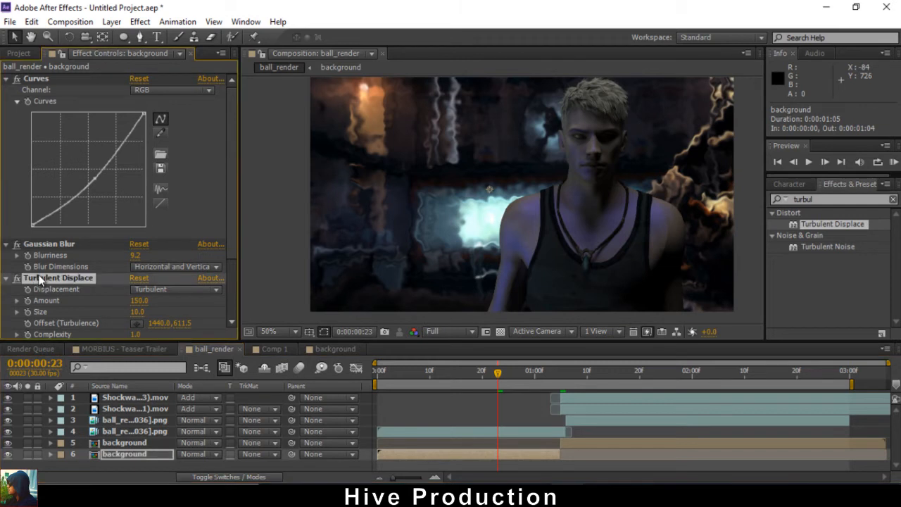
key(Delete)
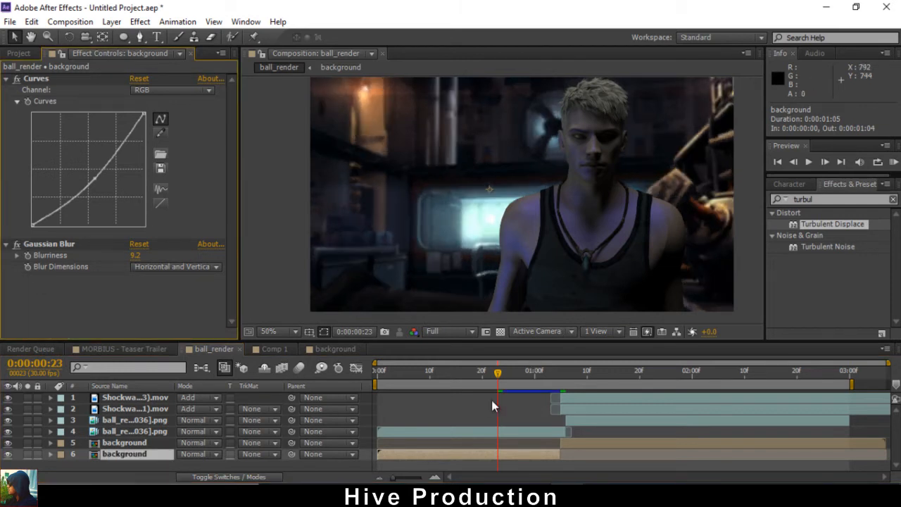
Play the composition from 0:00:00:23 to check how the background changes at the split.
click(498, 378)
key(space)
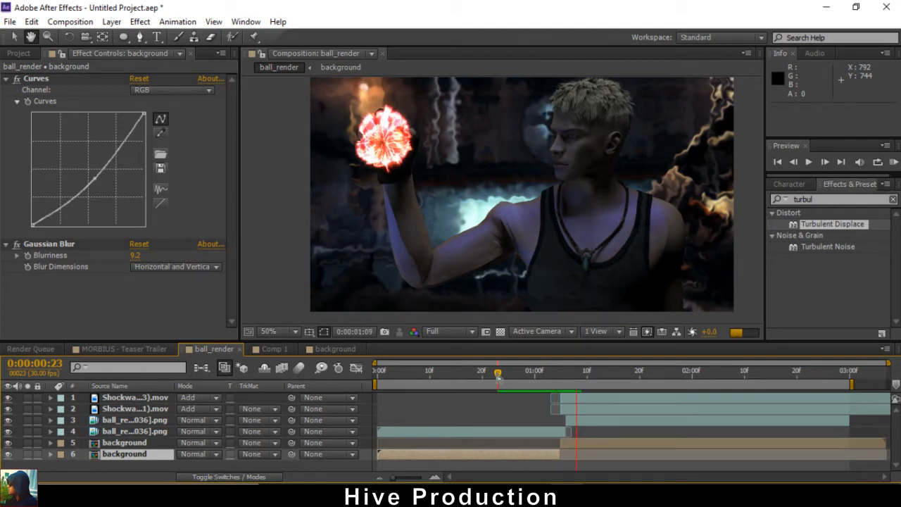
key(space)
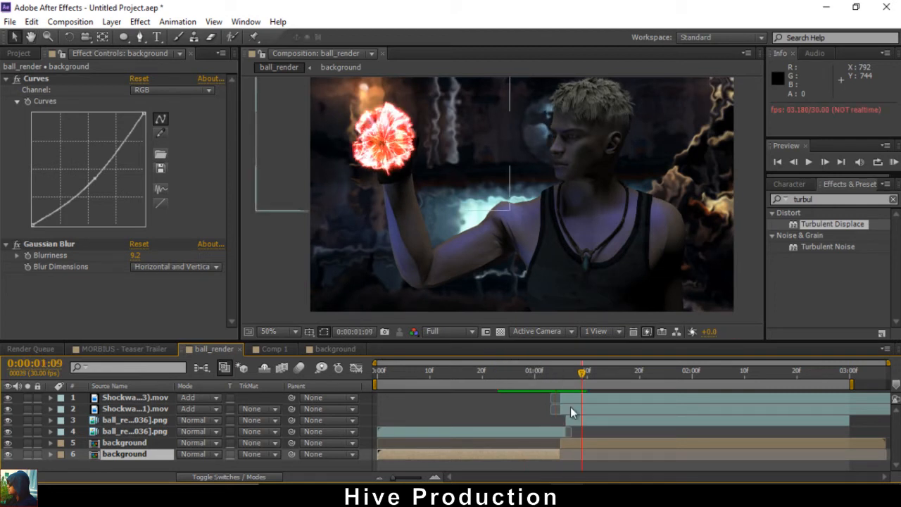
At 0:00:01:05, set the later background segment's Turbulent Displace size to 5 and keyframe its amount at 50.
mouse_move(550, 379)
mouse_down()
mouse_move(569, 376)
mouse_move(535, 376)
mouse_move(573, 380)
mouse_move(546, 375)
mouse_move(560, 376)
mouse_up()
click(585, 442)
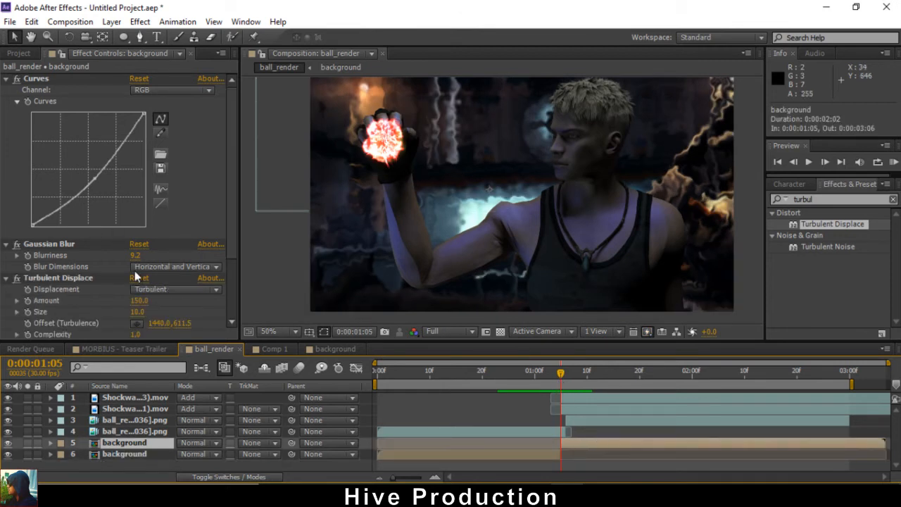
click(136, 314)
text(5)
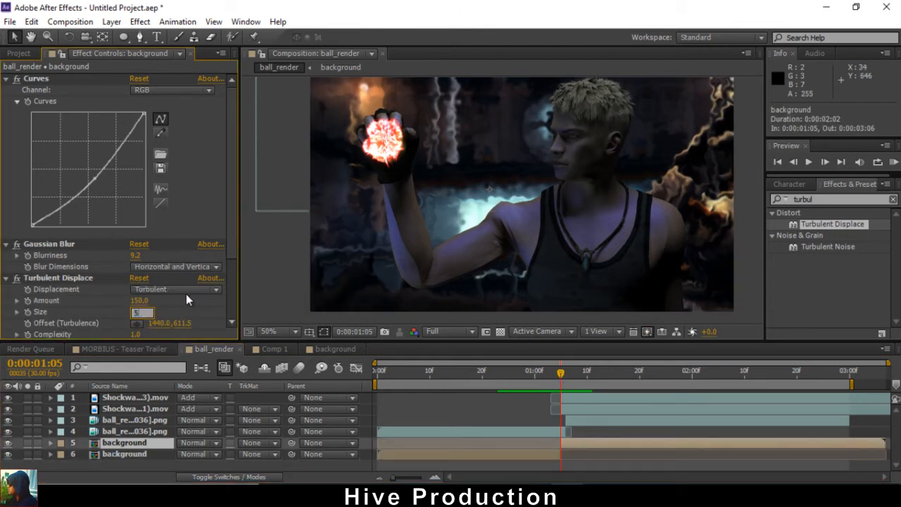
key(Return)
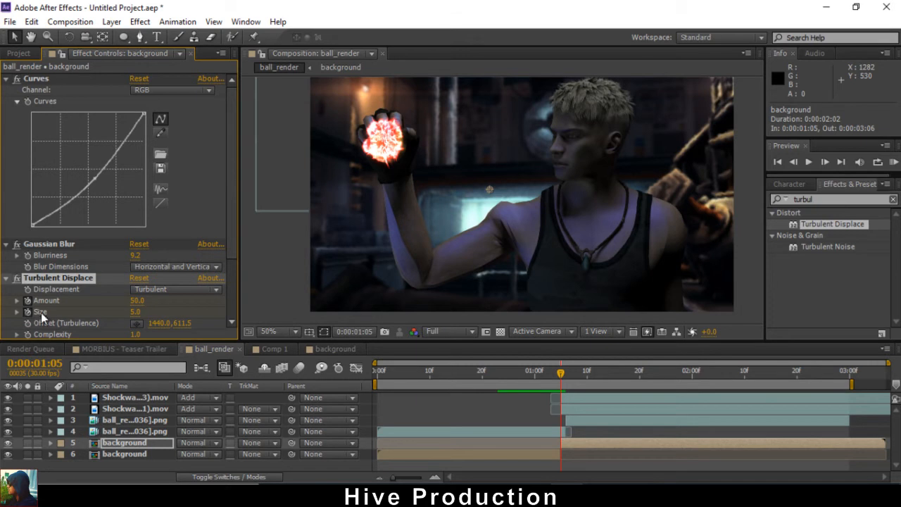
Keyframe the background's Turbulent Displace amount at 150 on frame 0:00:02:29.
drag(561, 375, 850, 375)
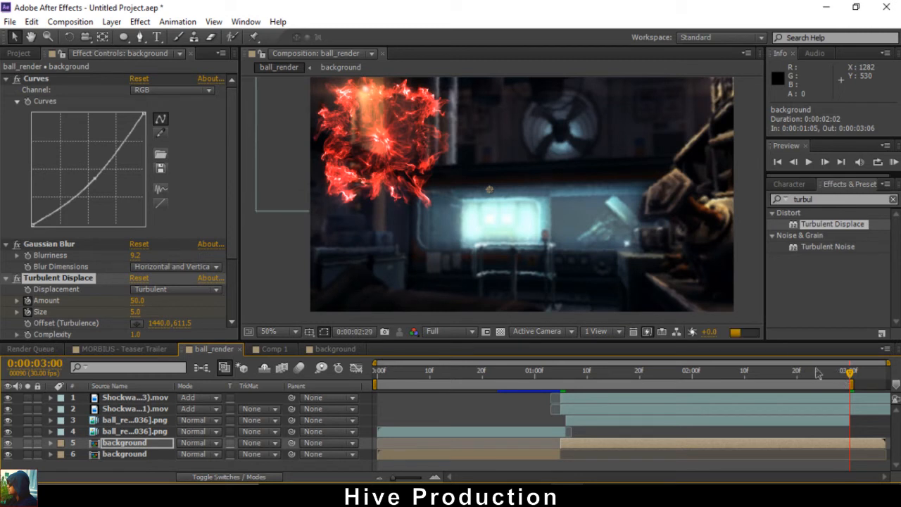
key(Page_Up)
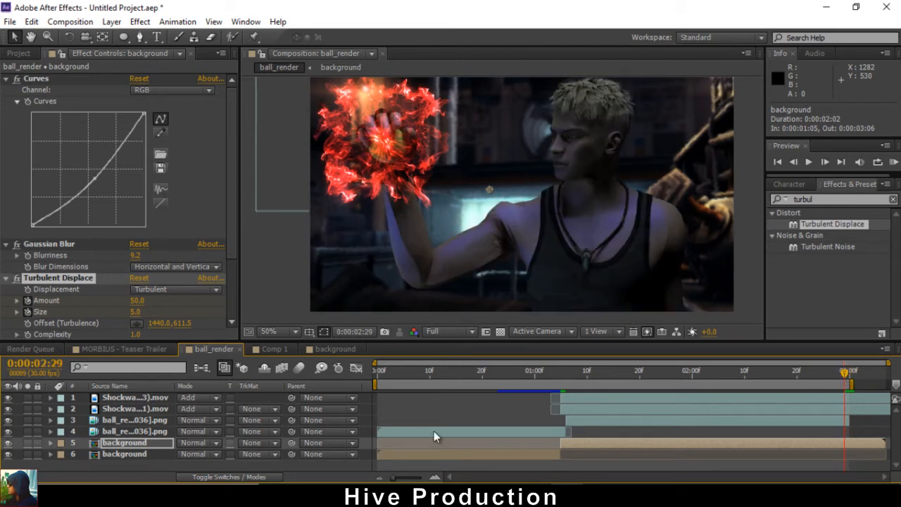
click(136, 299)
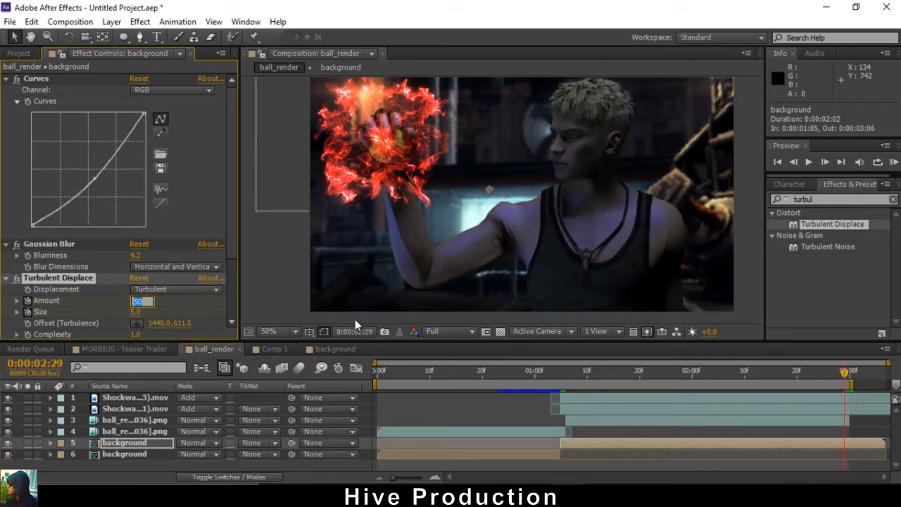
text(150)
key(Return)
Lower the composition's preview resolution to Quarter and play a RAM preview of the distortion.
key(KP_0)
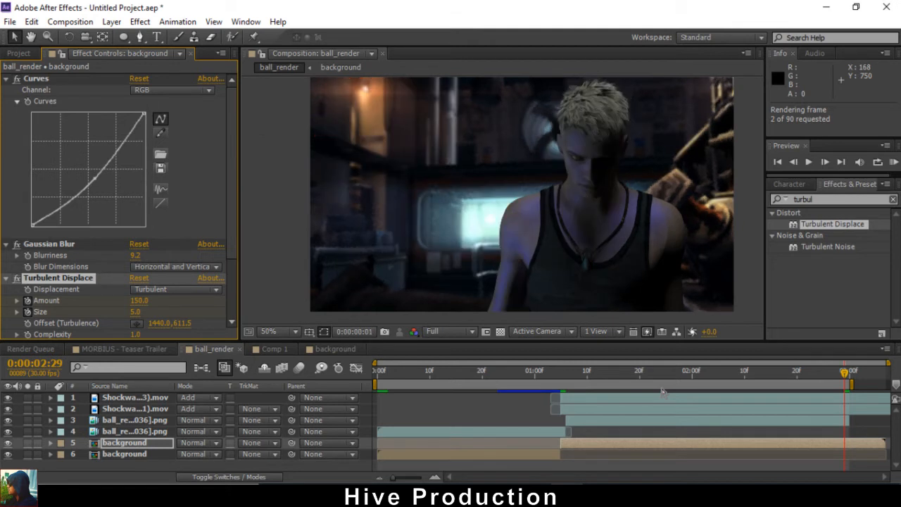
click(442, 332)
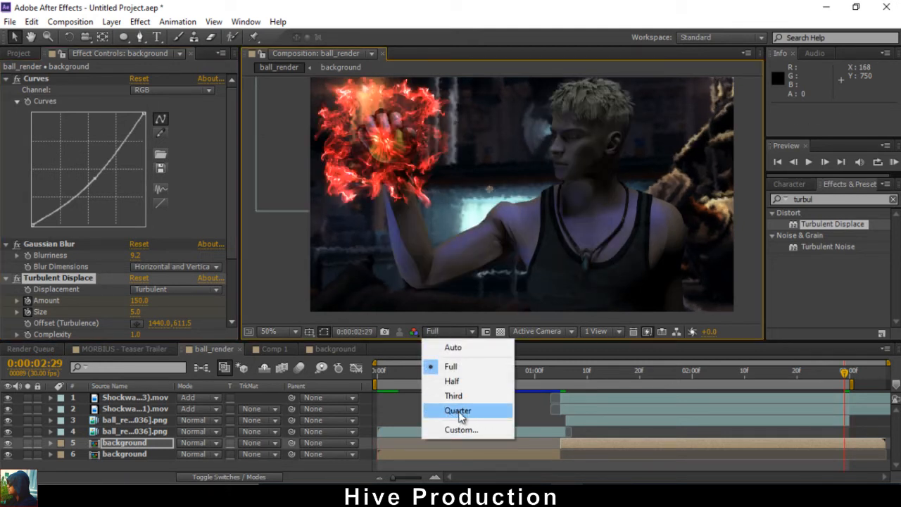
click(459, 411)
key(KP_0)
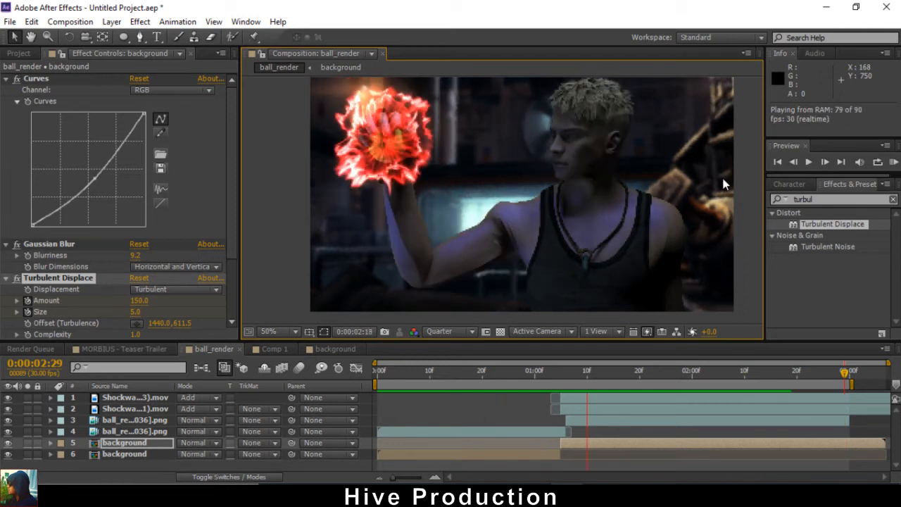
Reveal the later background segment's keyframes and move the 150 amount keyframe earlier to 0:00:01:17, checking the timing in a preview.
click(664, 447)
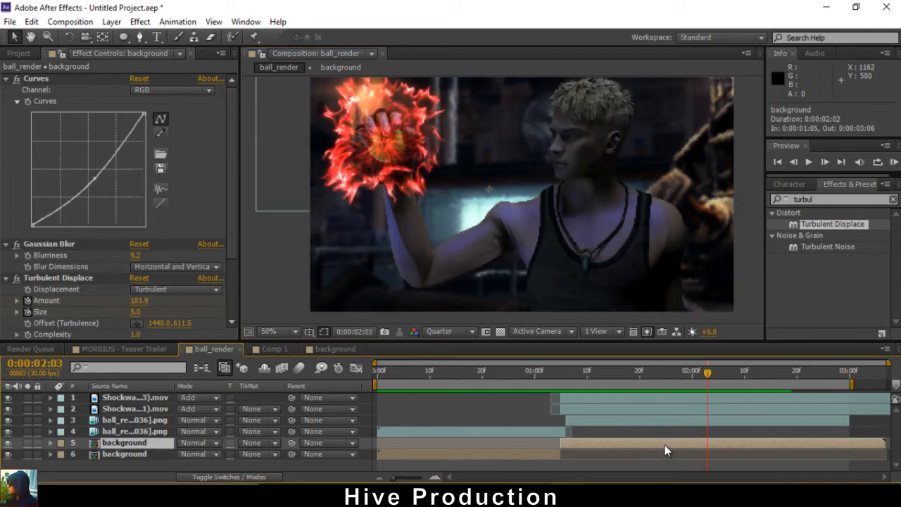
key(u)
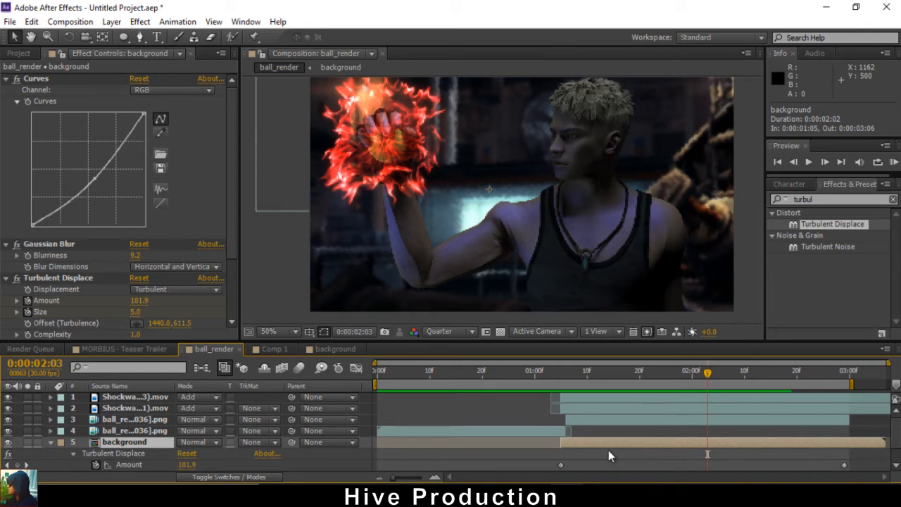
click(845, 465)
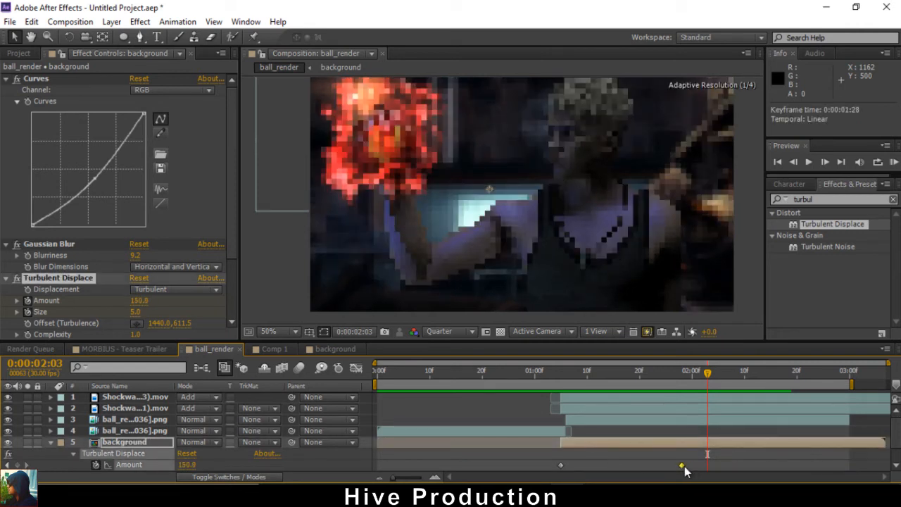
mouse_move(654, 467)
mouse_down()
mouse_move(639, 470)
mouse_move(650, 469)
mouse_up()
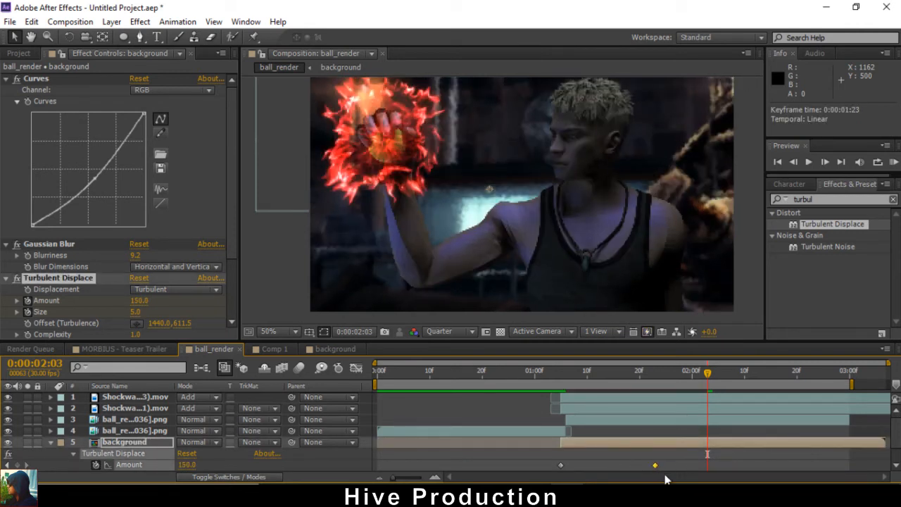
key(KP_0)
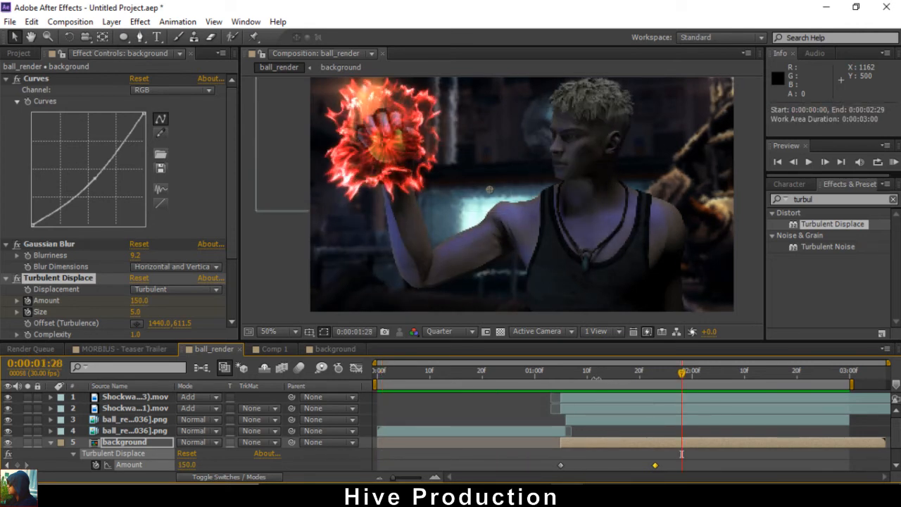
drag(598, 377, 620, 380)
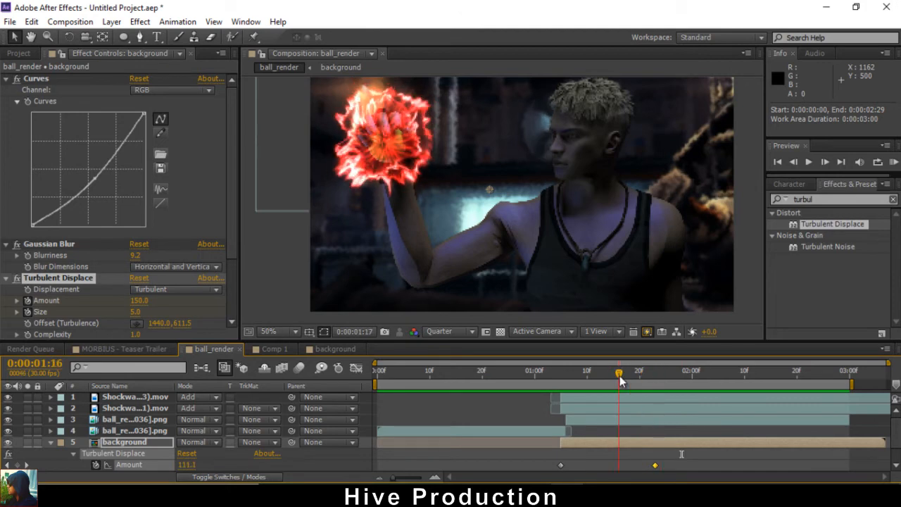
drag(654, 465, 632, 465)
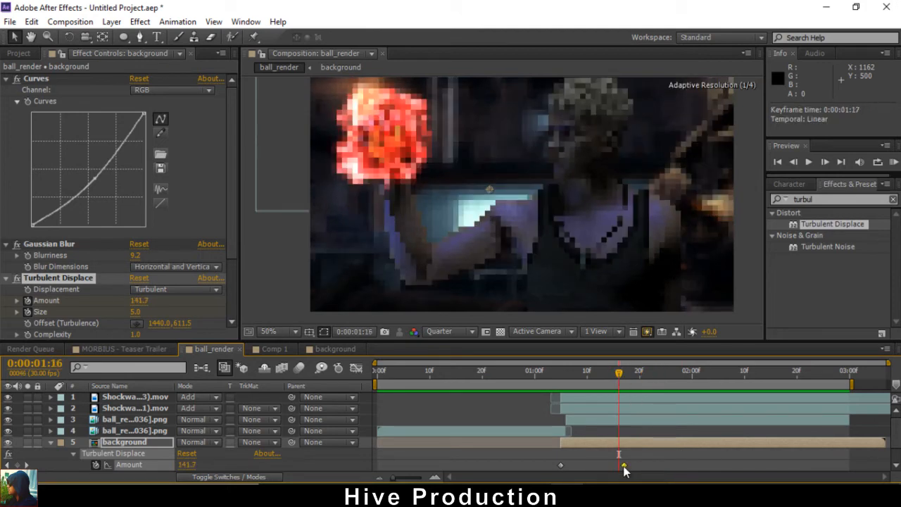
Add a Turbulent Displace amount keyframe of 250 to the background at 0:00:03:00.
drag(415, 377, 849, 393)
click(133, 301)
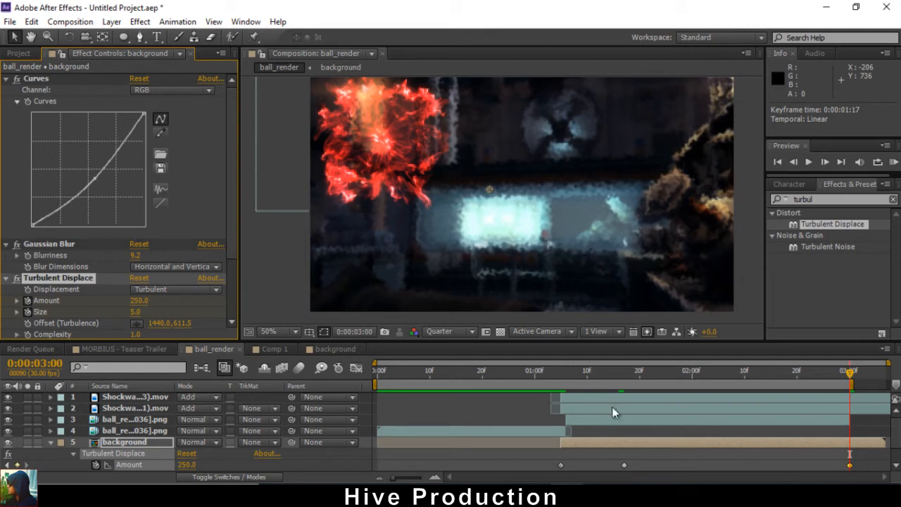
drag(595, 370, 771, 372)
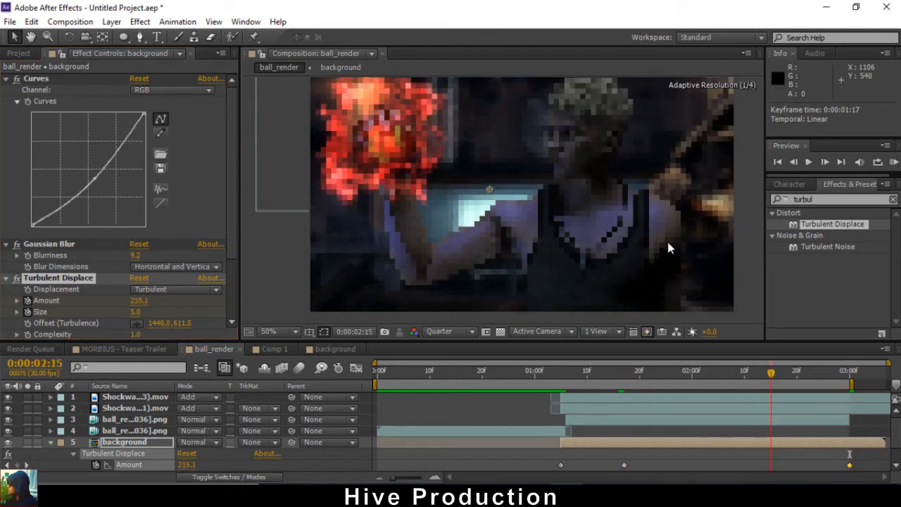
Play the composition at 25% magnification to check the distortion, and inspect the frame at 0:00:01:18 at 50%.
key(comma)
key(comma)
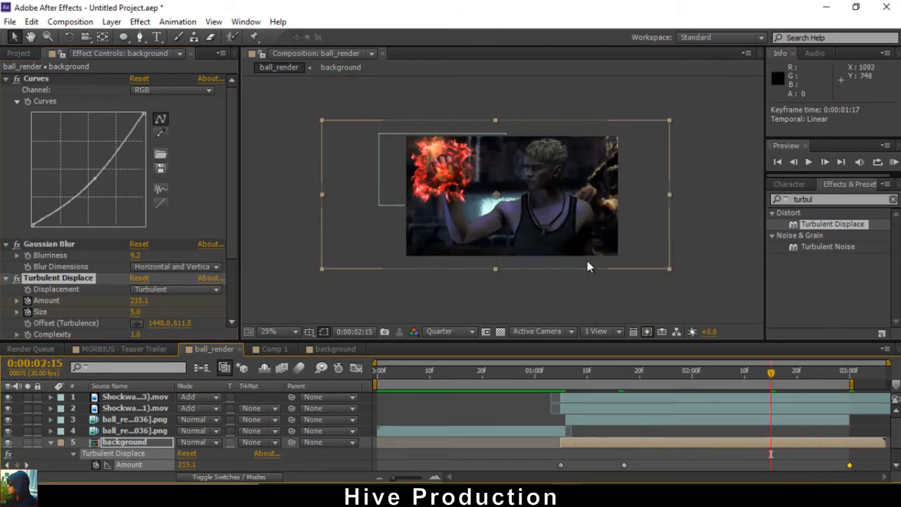
key(KP_0)
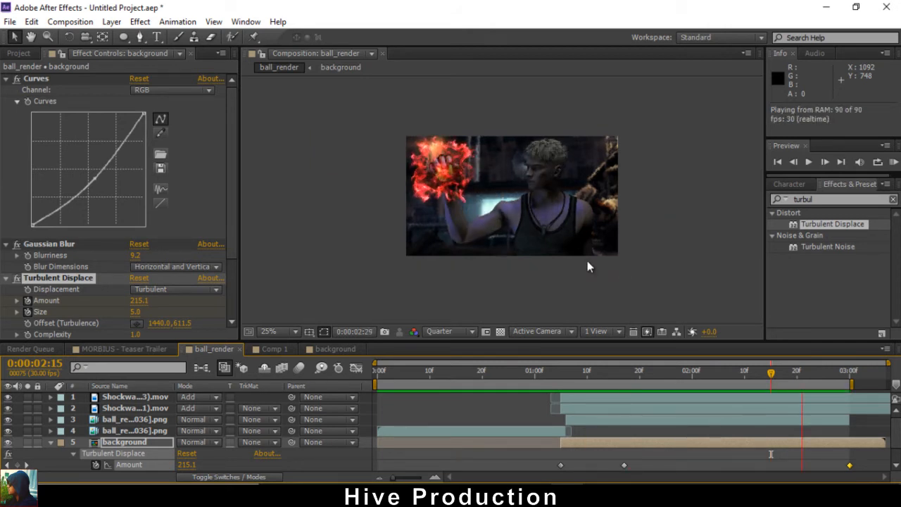
key(k)
drag(546, 370, 629, 371)
scroll(470, 132, up, 2)
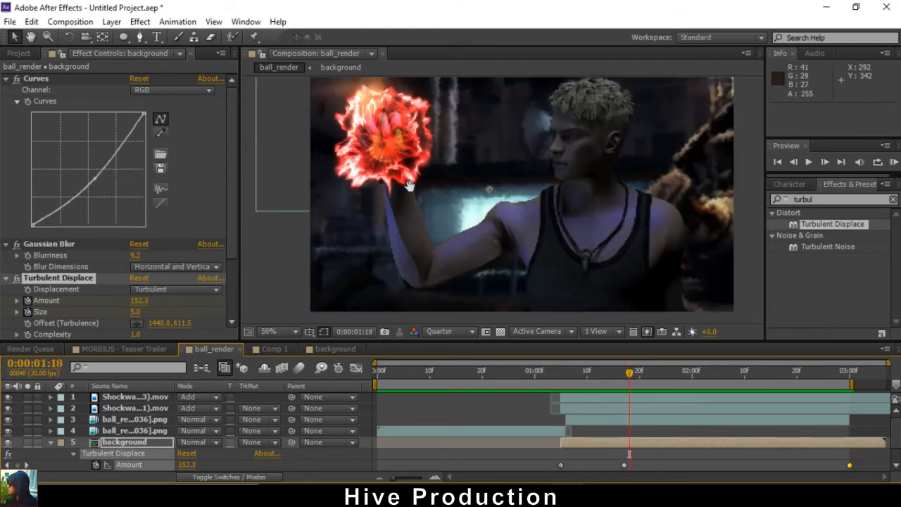
right_click(748, 260)
click(753, 258)
right_click(264, 287)
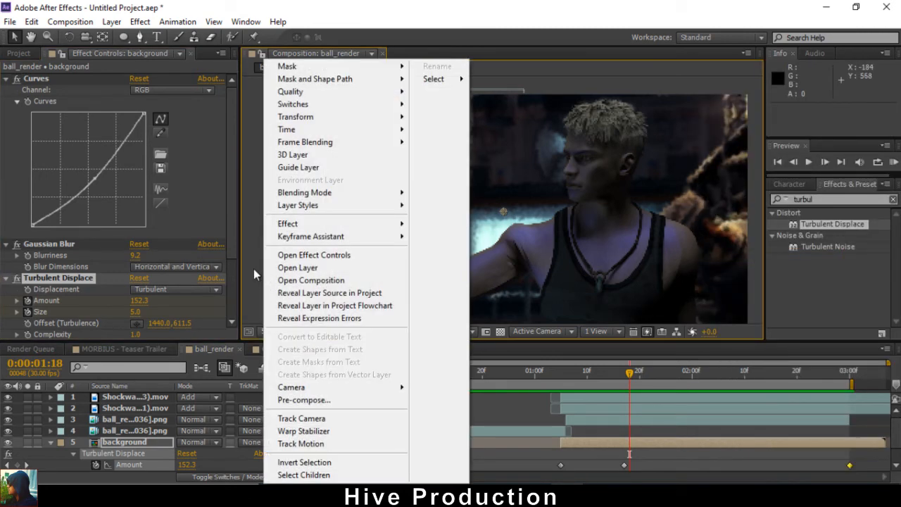
Create a 1280 x 720 px solid layer named glow above the topmost Shockwave layer.
click(602, 397)
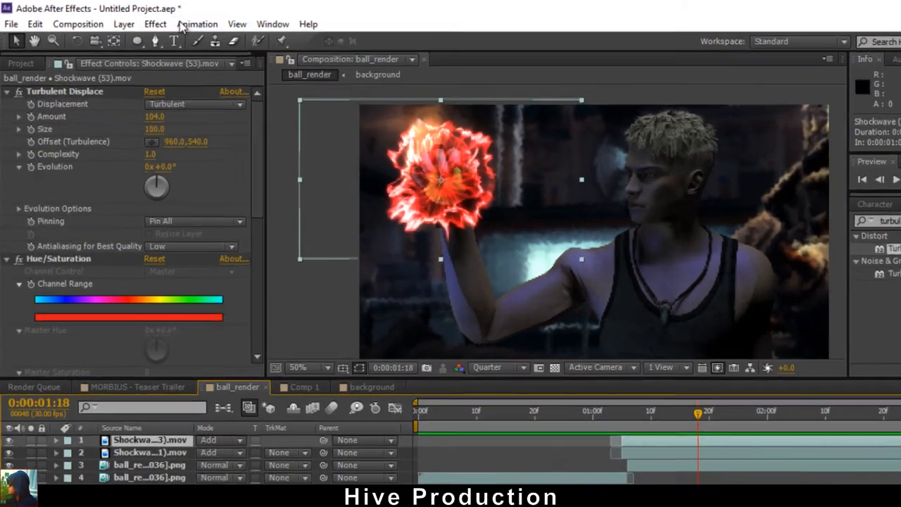
click(133, 22)
mouse_move(198, 38)
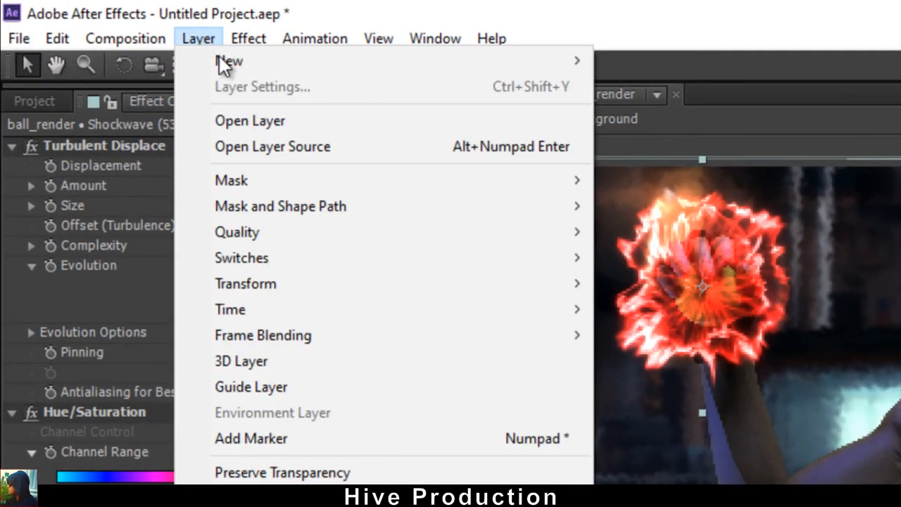
mouse_move(226, 61)
click(729, 88)
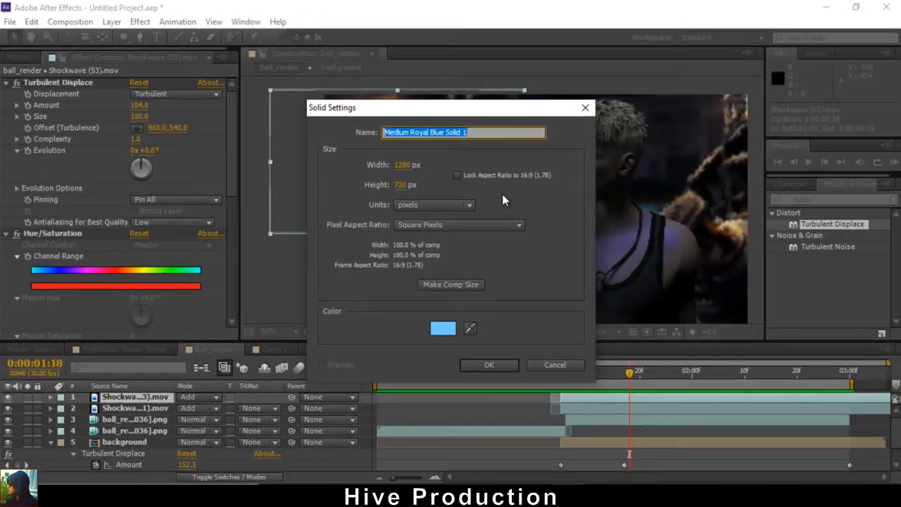
text(glow)
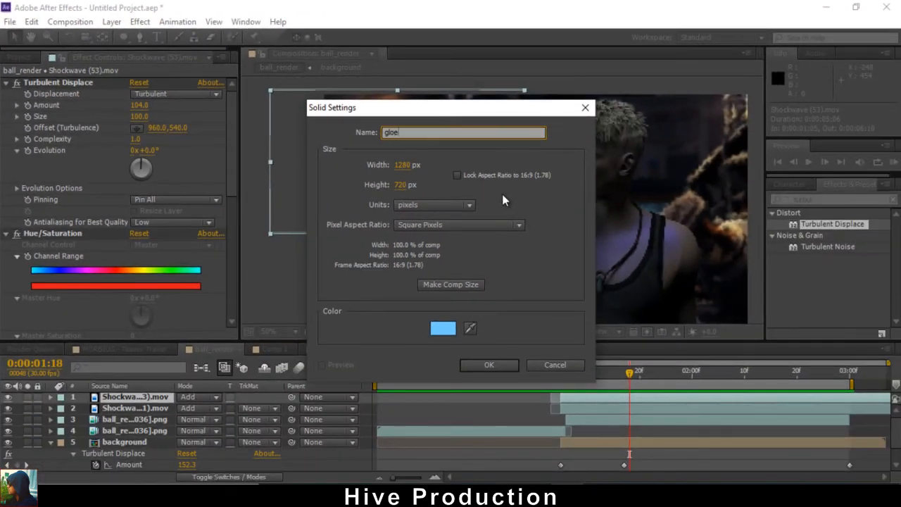
key(Return)
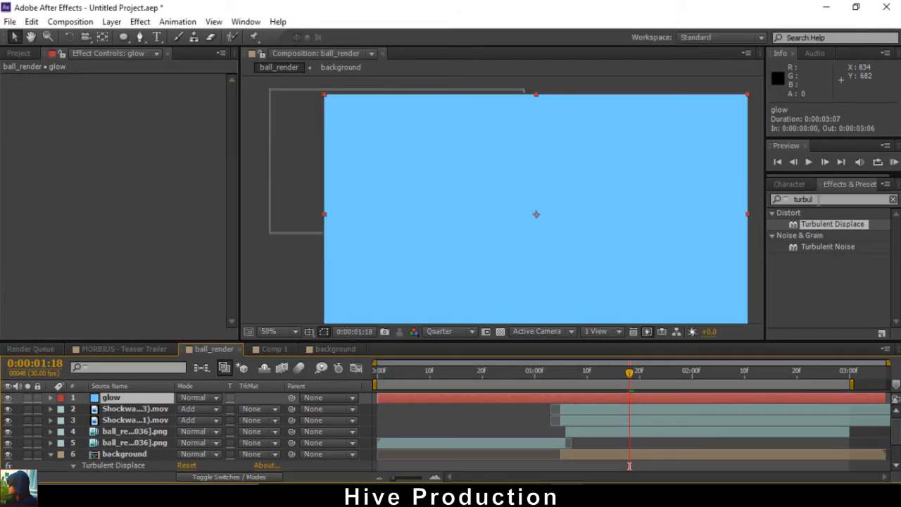
Clear the turbul search term from the effects search.
click(819, 199)
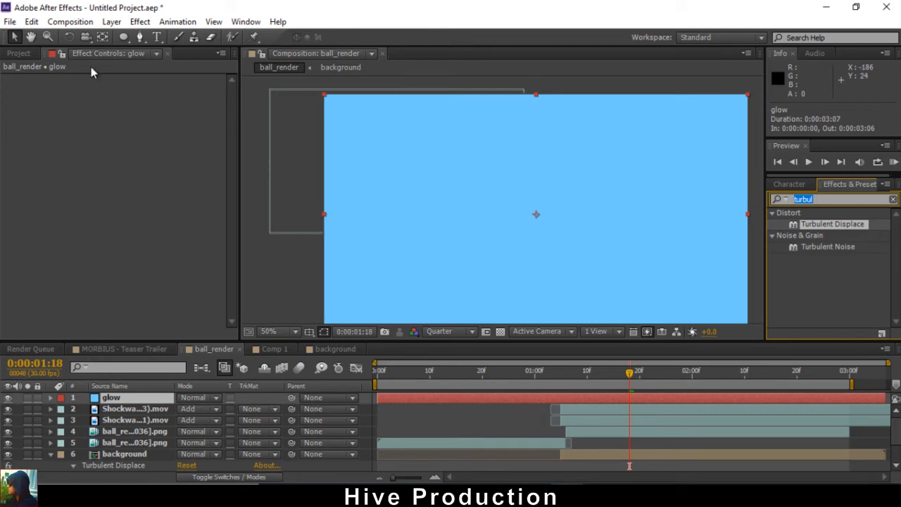
click(111, 21)
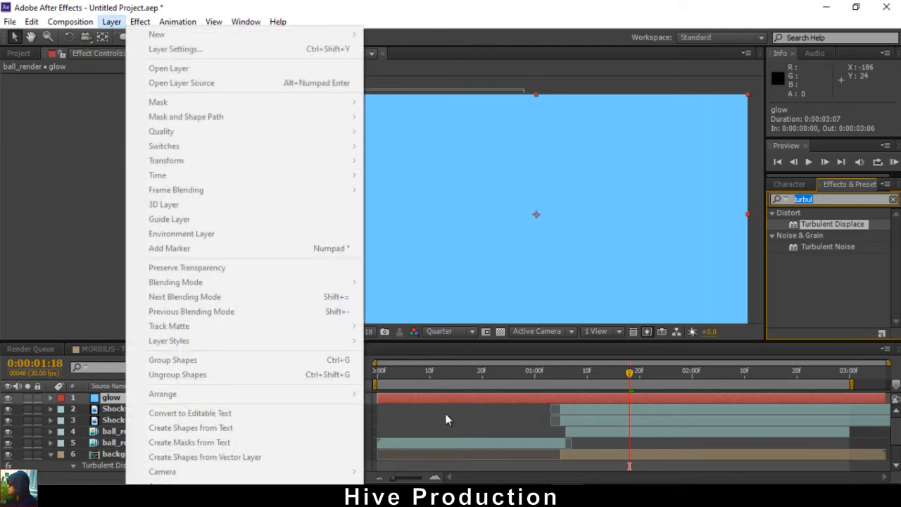
click(446, 420)
drag(818, 200, 777, 200)
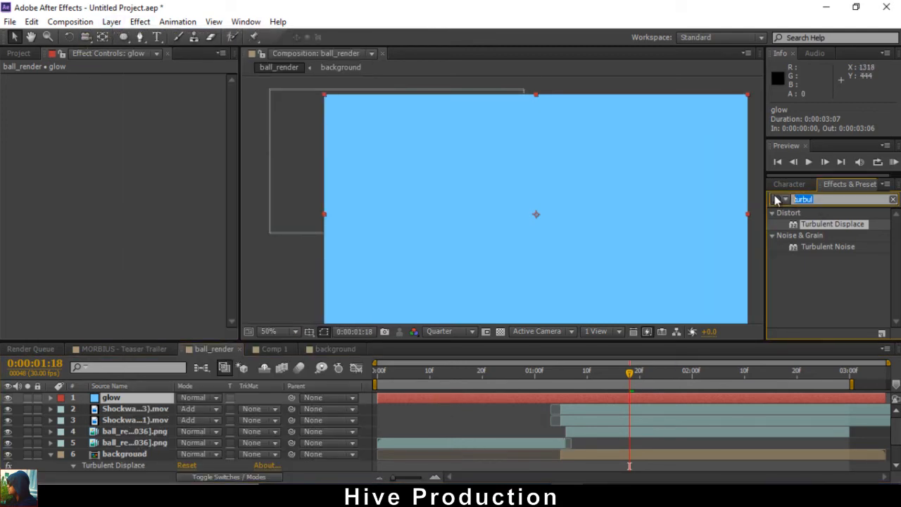
key(BackSpace)
click(777, 200)
Change the glow solid's color to light red, hex FF6262.
click(576, 412)
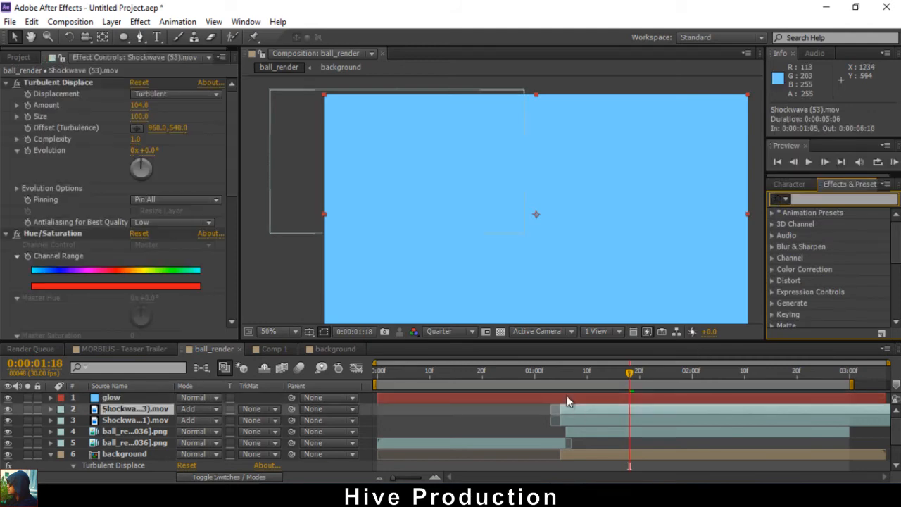
click(565, 398)
click(111, 22)
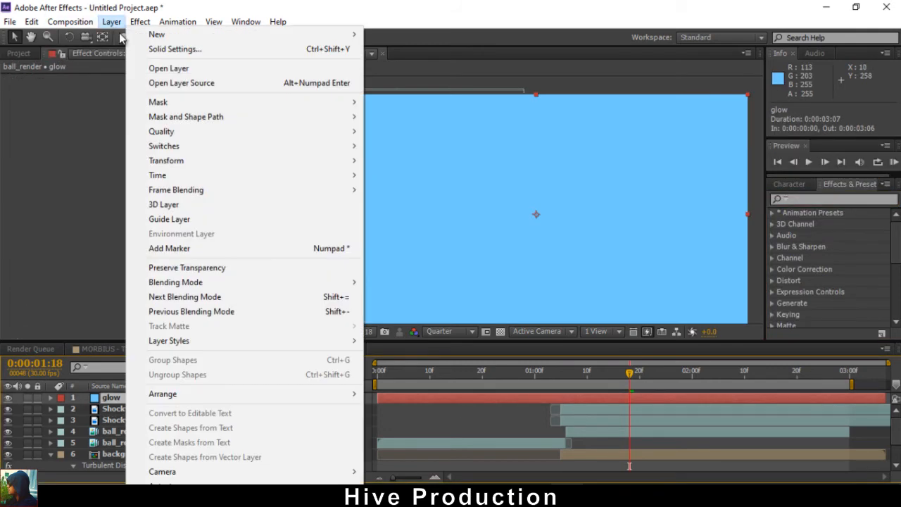
click(175, 49)
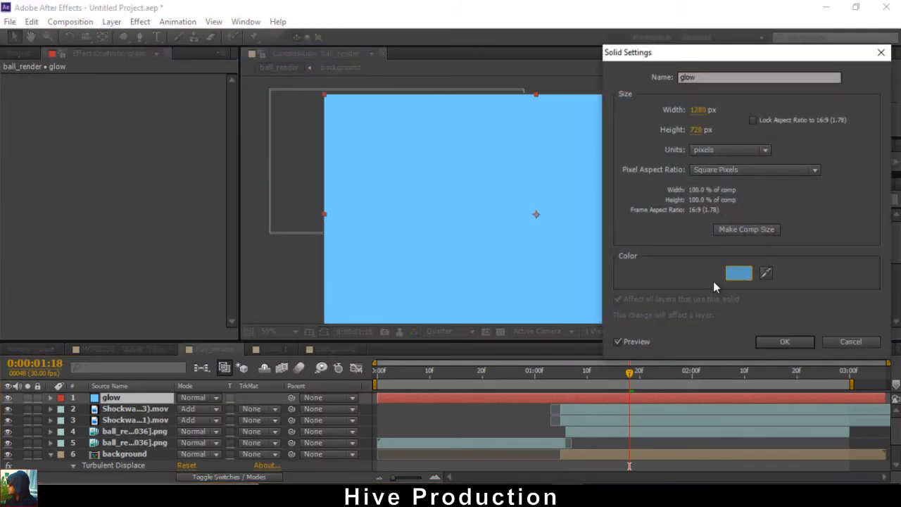
click(731, 274)
drag(255, 199, 167, 152)
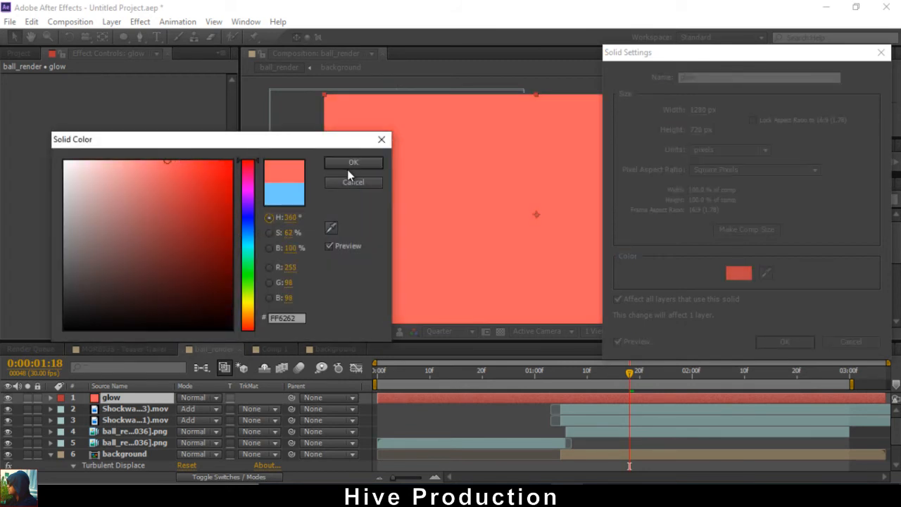
click(337, 165)
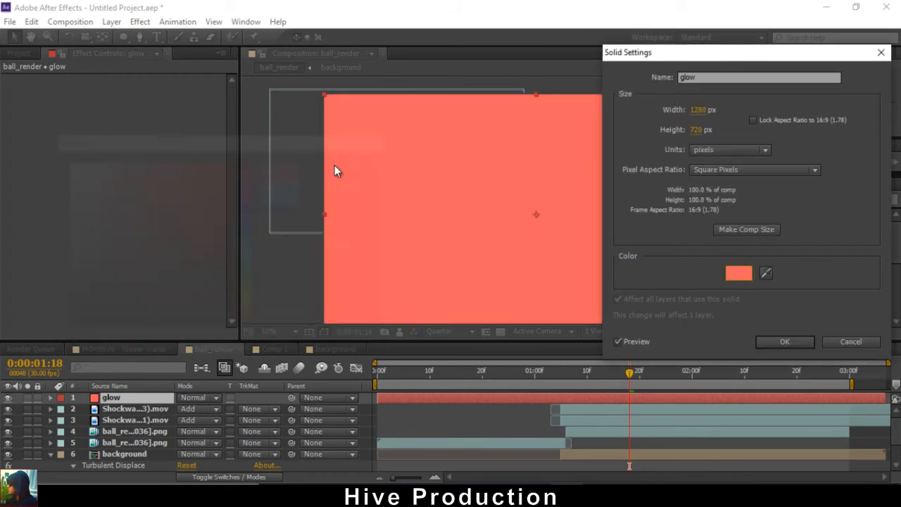
click(783, 341)
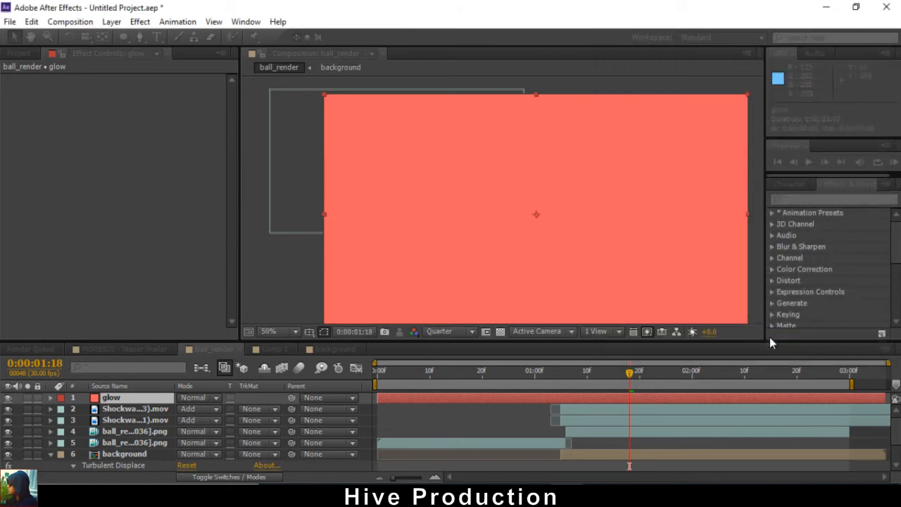
Try the Screen and Add blending modes on the glow layer.
click(205, 399)
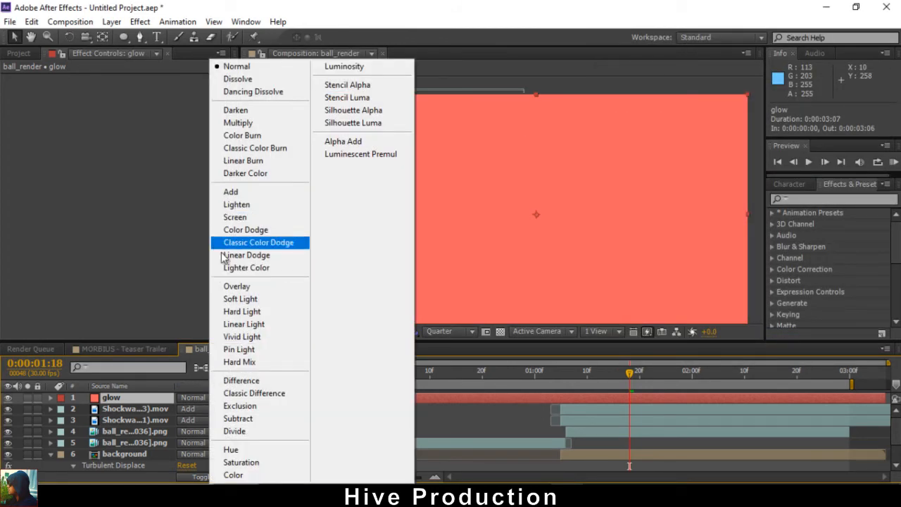
click(233, 217)
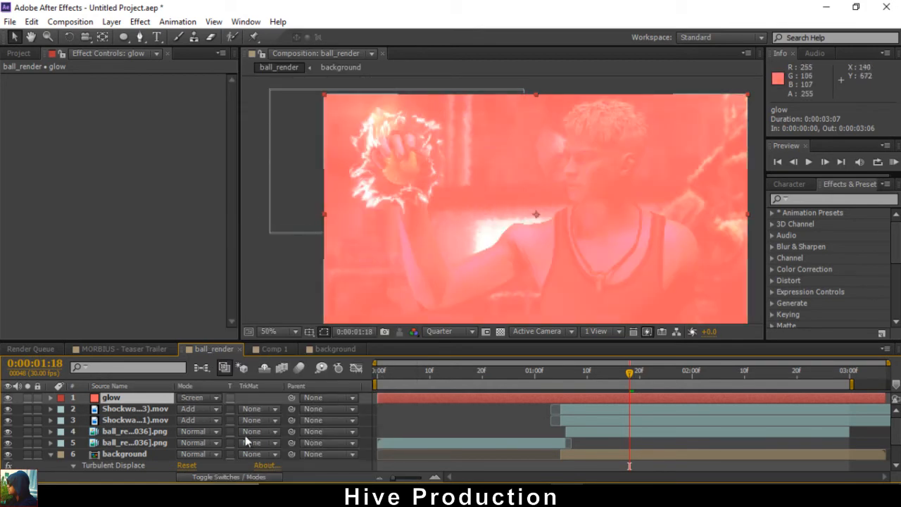
click(211, 398)
click(231, 192)
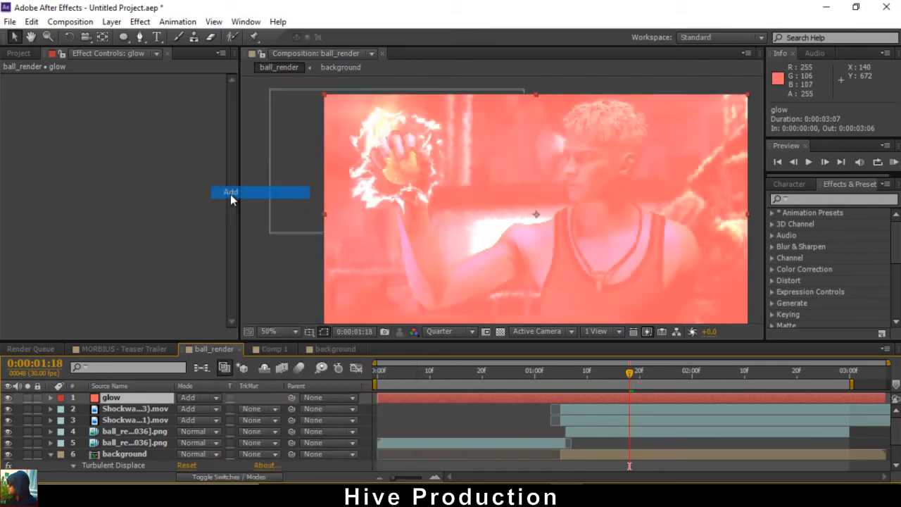
click(201, 400)
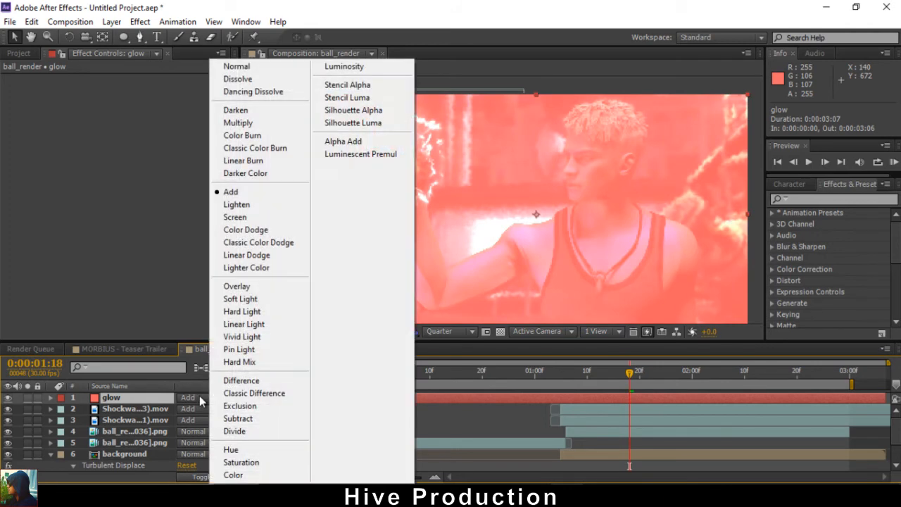
click(537, 385)
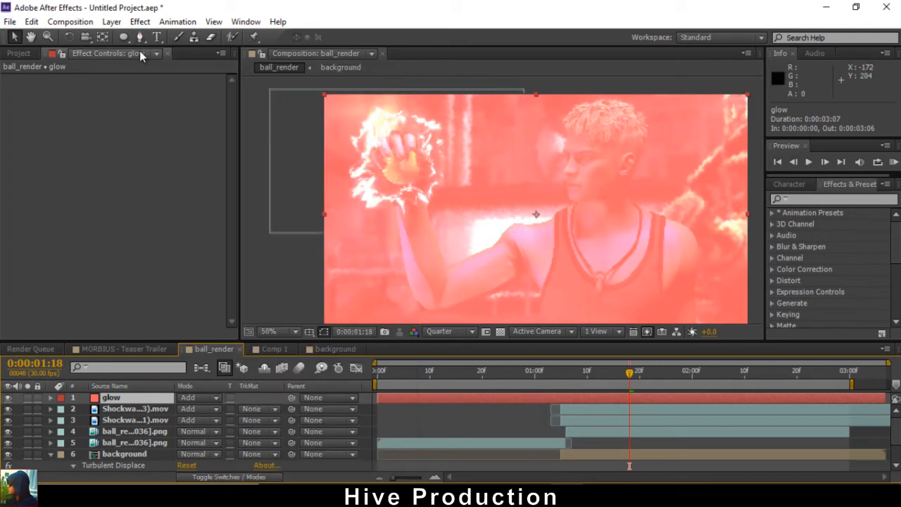
Draw an elliptical mask about 626 x 644 px around the raised hand on the glow layer and feather it about 194 pixels.
click(123, 36)
drag(319, 102, 441, 230)
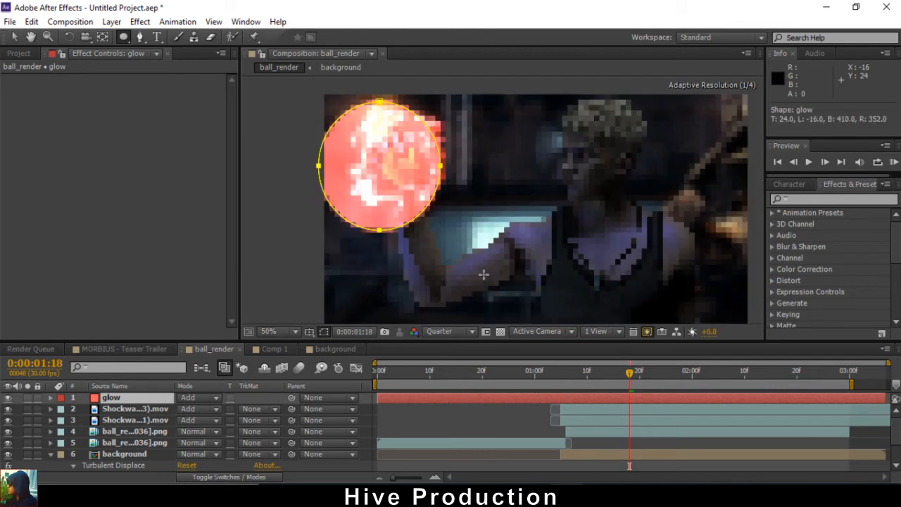
mouse_move(484, 274)
mouse_down()
mouse_move(500, 287)
mouse_move(494, 258)
mouse_move(514, 279)
mouse_move(513, 263)
mouse_up()
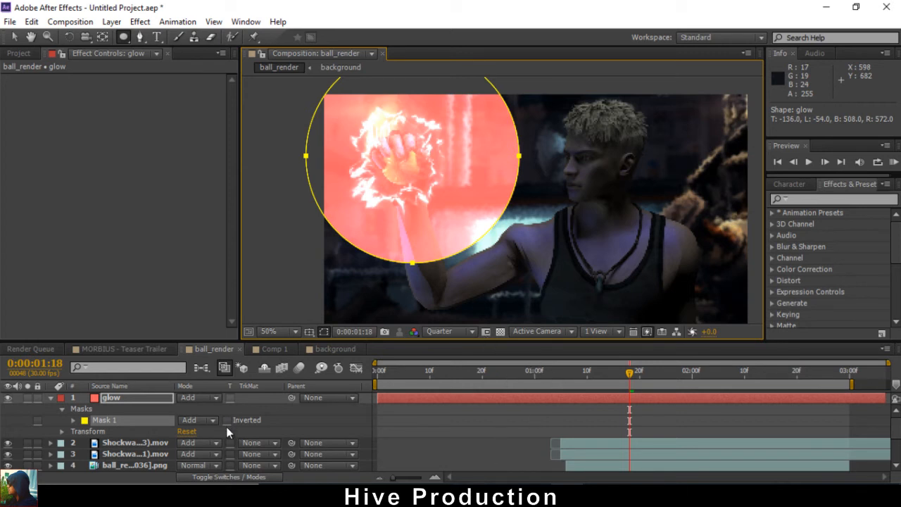
key(f)
drag(192, 420, 312, 418)
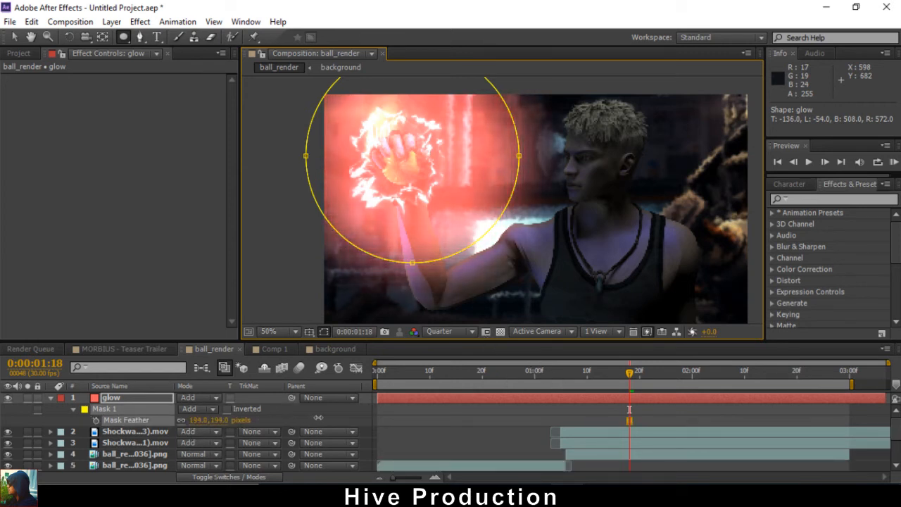
Try Overlay on the glow layer, set its blending mode to Soft Light, and lower its opacity to 75%.
key(t)
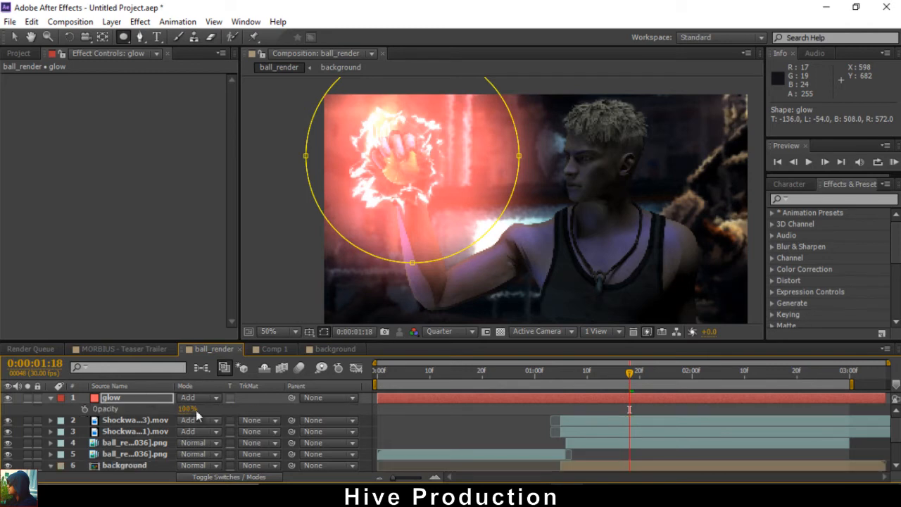
click(199, 397)
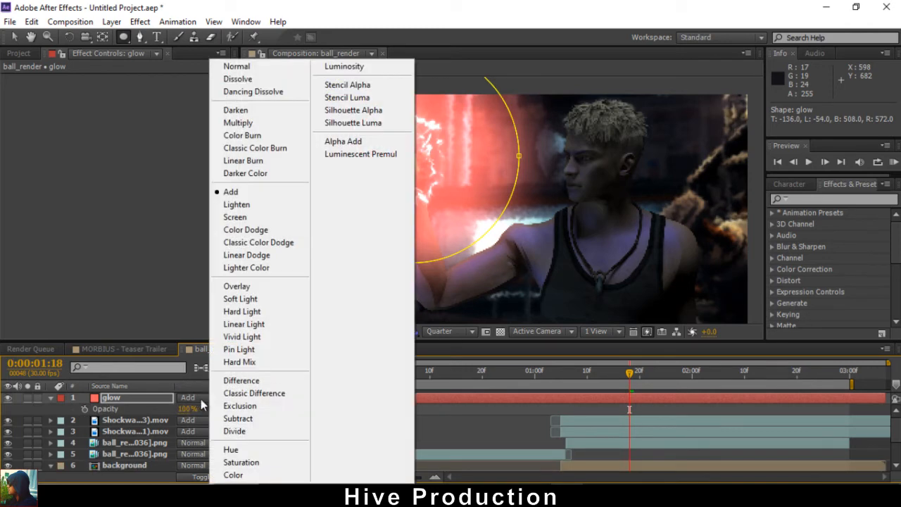
click(255, 285)
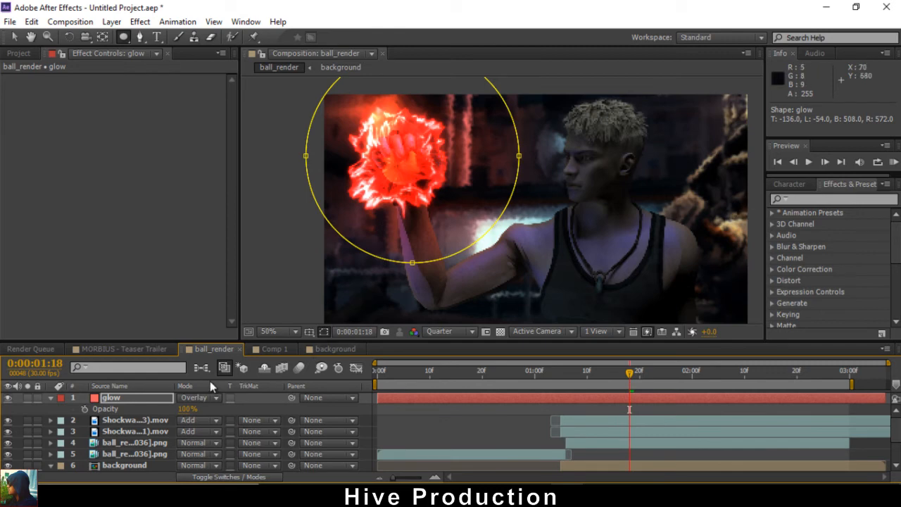
click(199, 397)
click(242, 299)
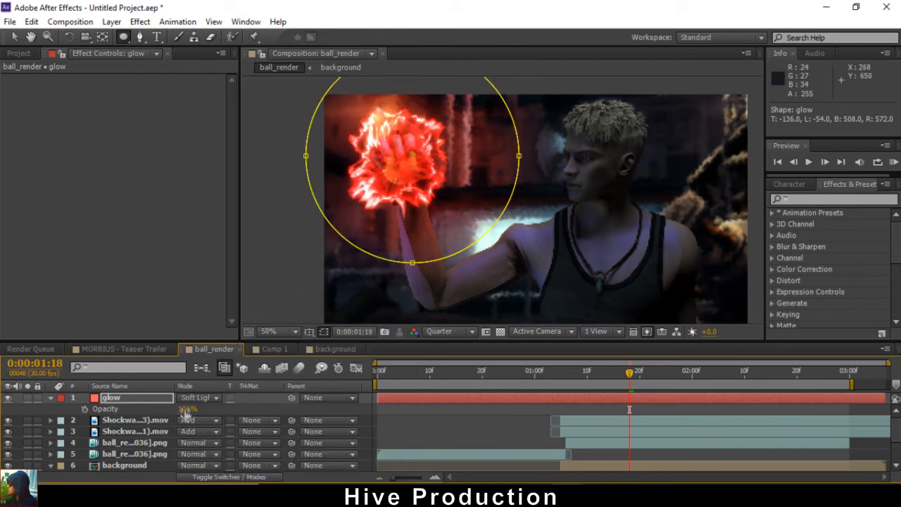
drag(186, 412, 179, 409)
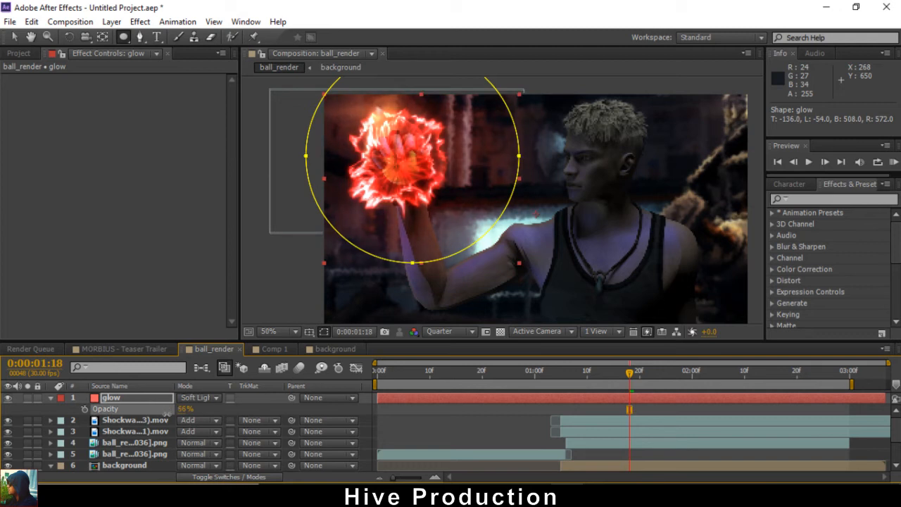
click(185, 409)
click(14, 38)
click(274, 276)
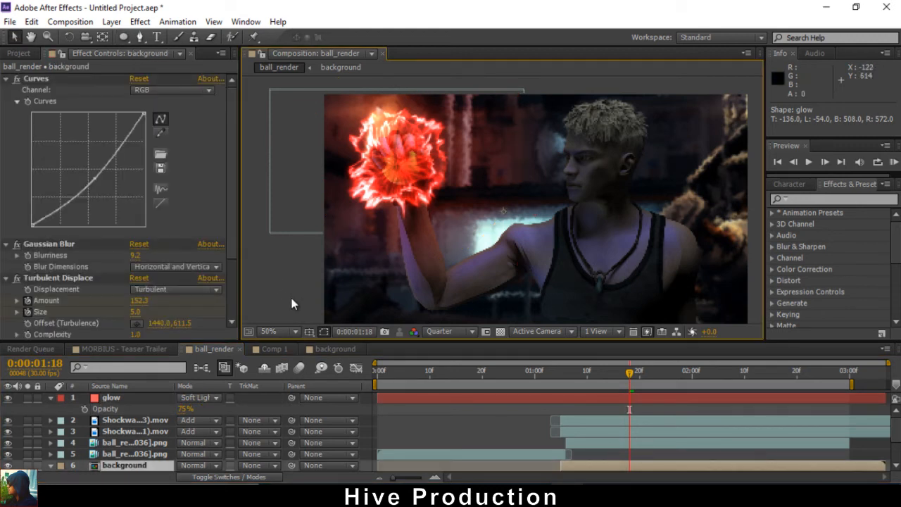
Split the glow layer at 0:00:01:05, delete the earlier part, and check the glow at 0:00:01:22.
click(560, 378)
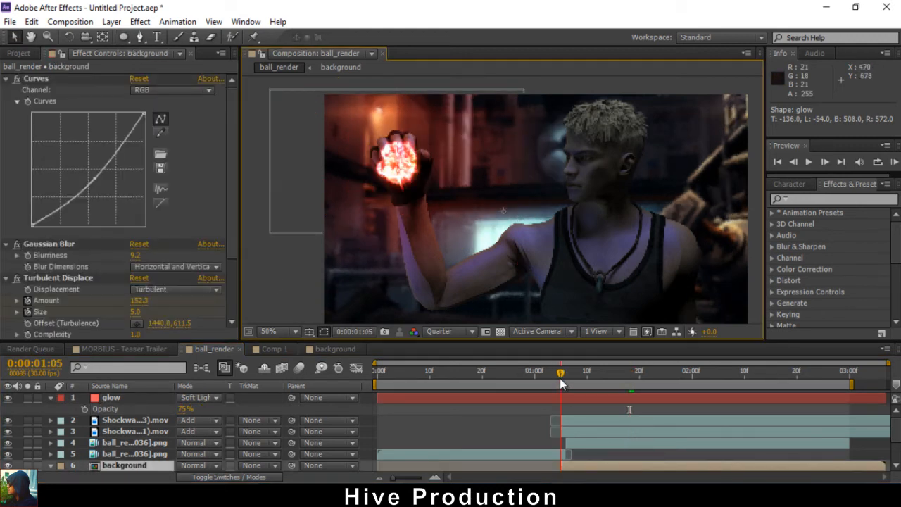
click(567, 397)
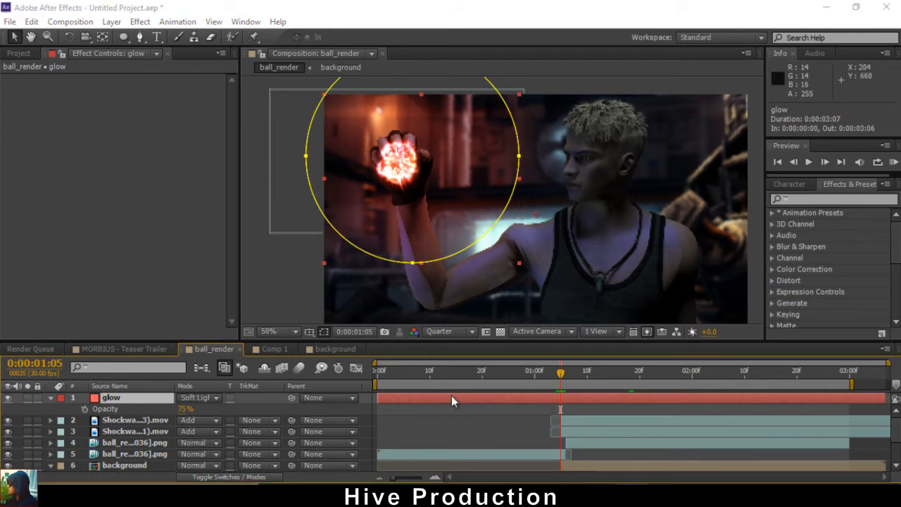
click(32, 22)
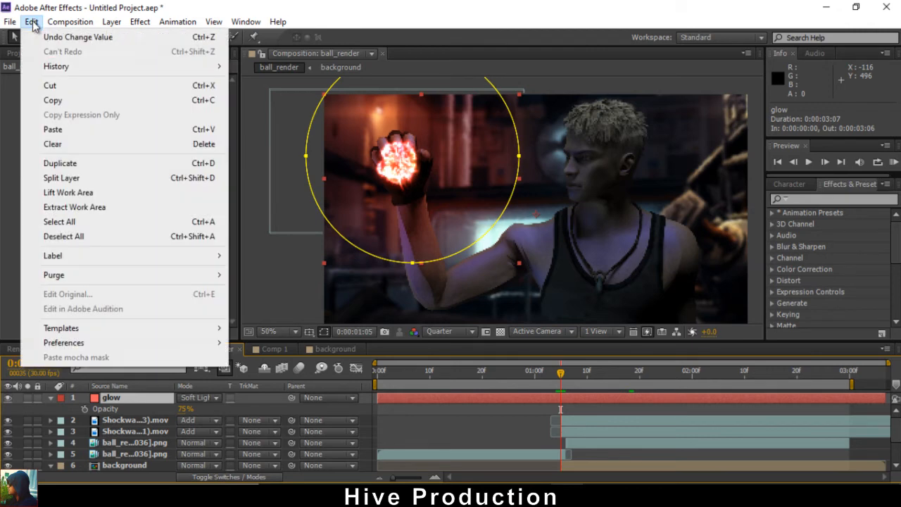
click(71, 178)
click(499, 407)
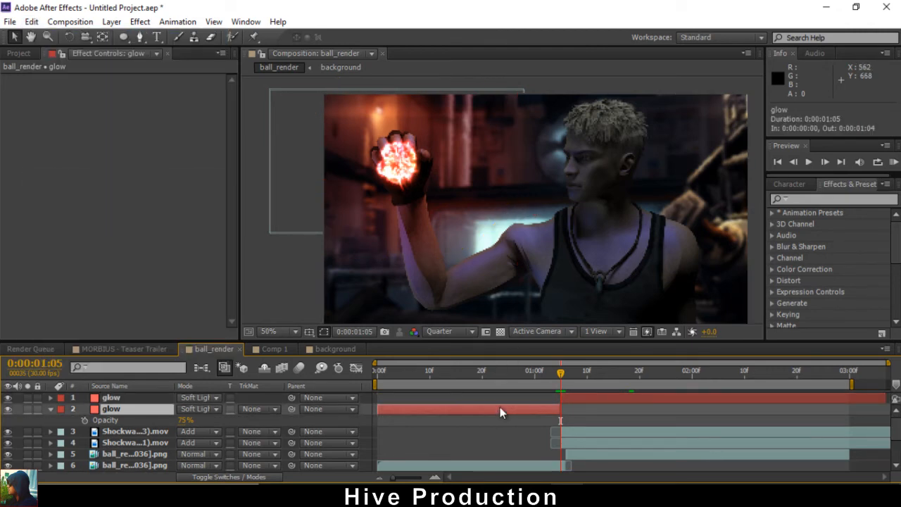
key(Delete)
drag(562, 380, 649, 407)
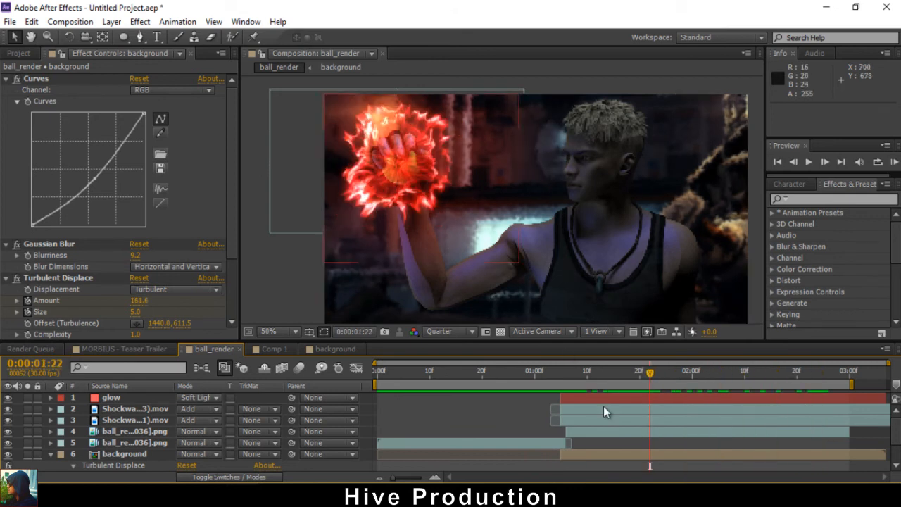
Add the expression wiggle (5,10) to the glow layer's opacity.
click(560, 374)
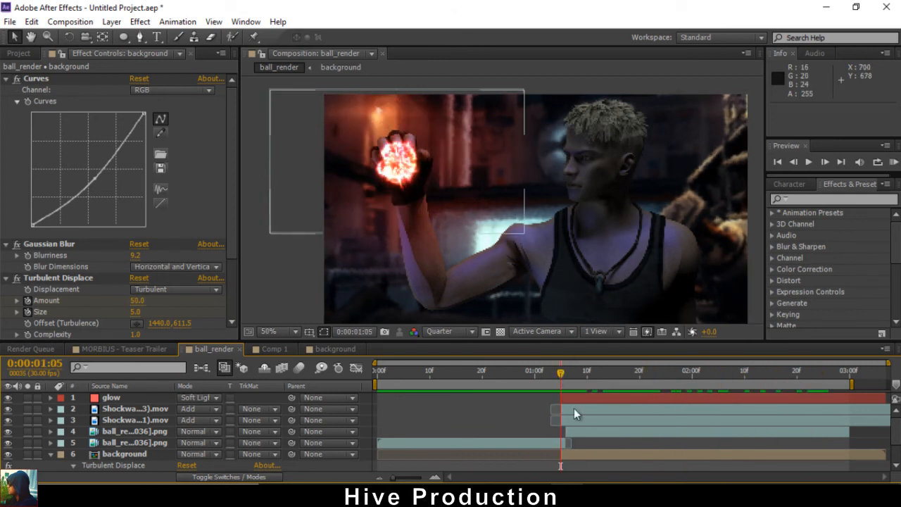
click(565, 397)
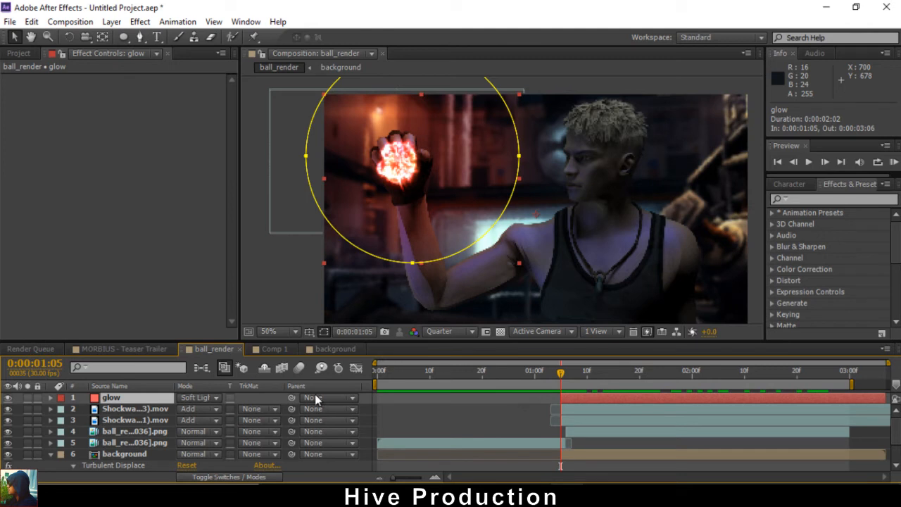
key(t)
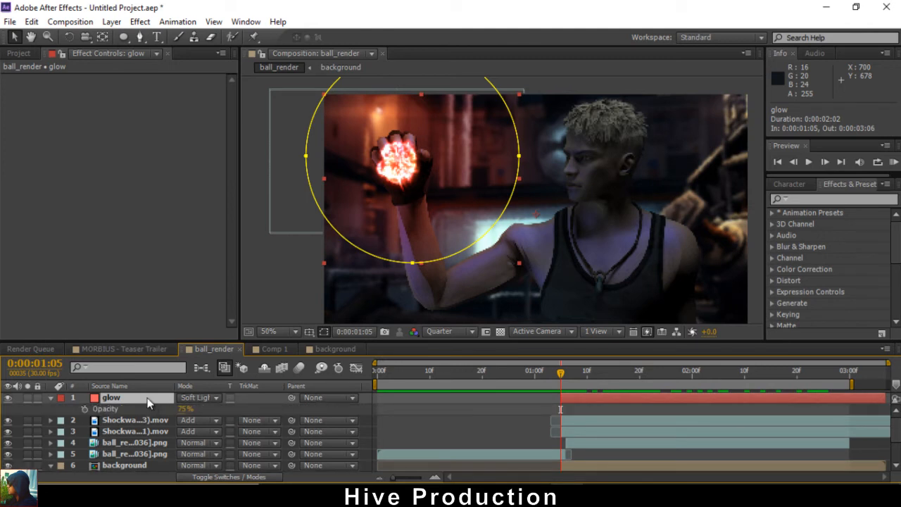
alt+click(84, 409)
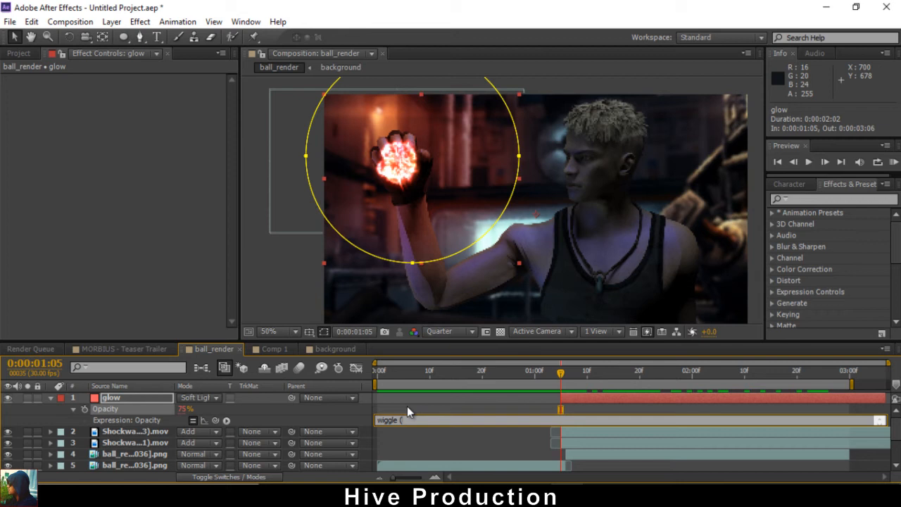
text(5,10)
key(Return)
key(Return)
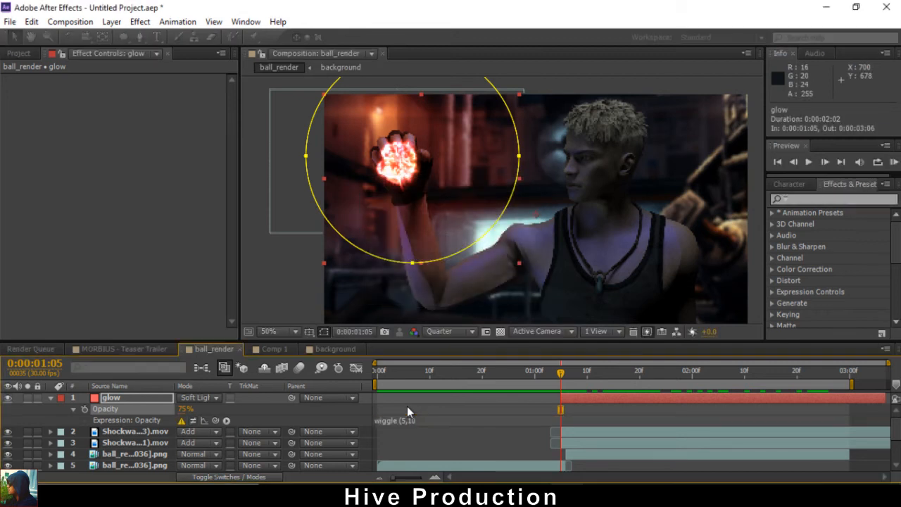
click(420, 418)
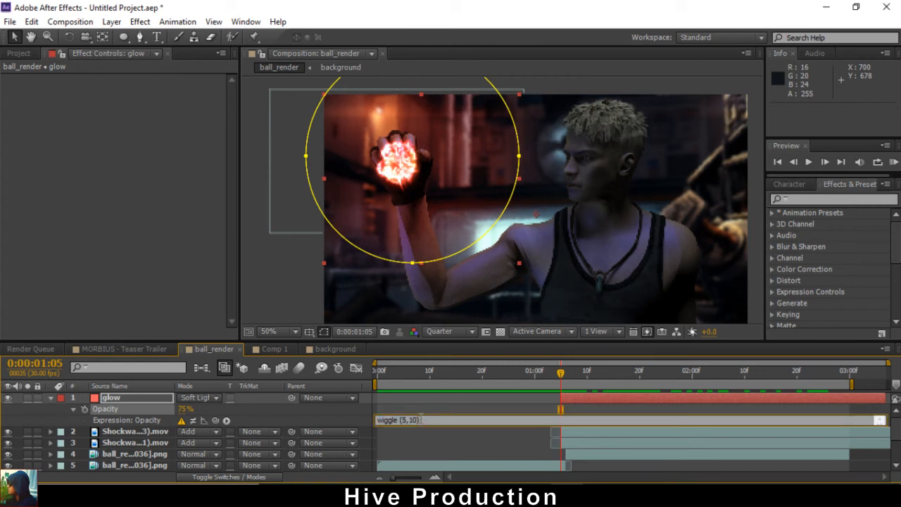
text())
key(KP_Enter)
Solo the glow layer to preview its opacity flicker, and turn solo off to play the full composition.
click(28, 399)
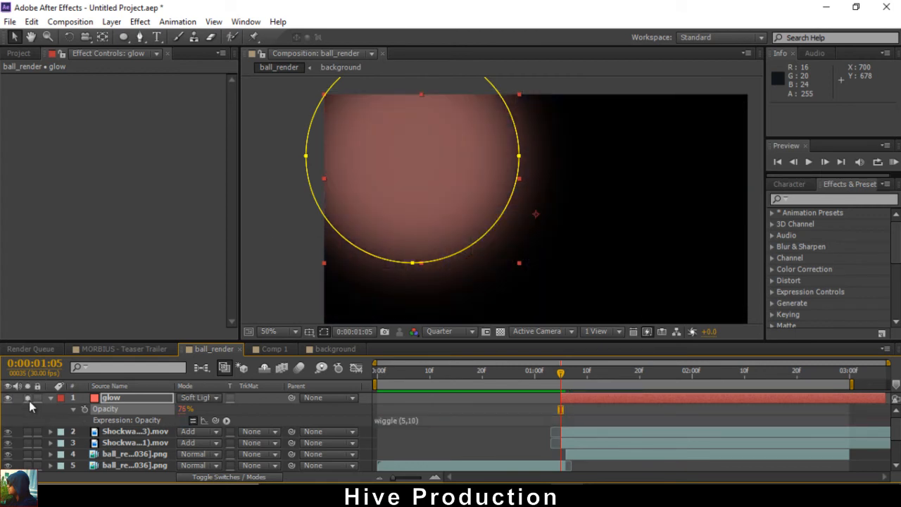
key(space)
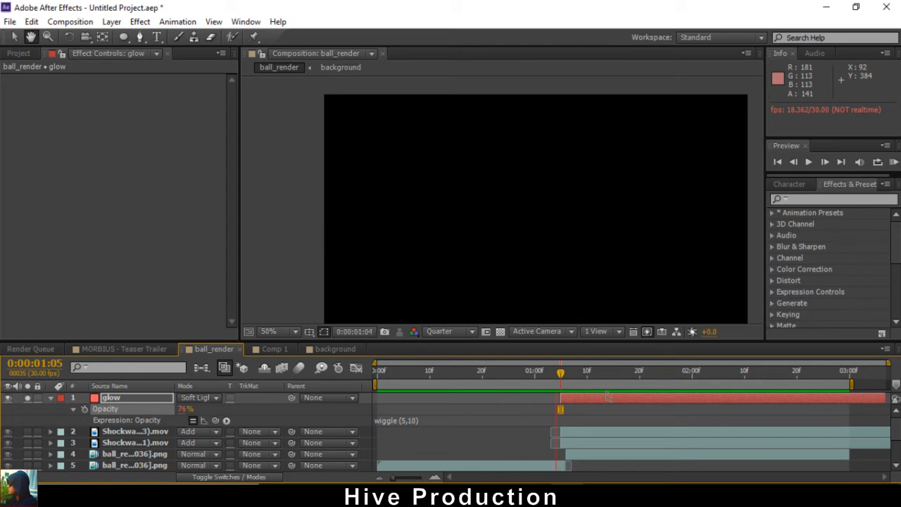
key(space)
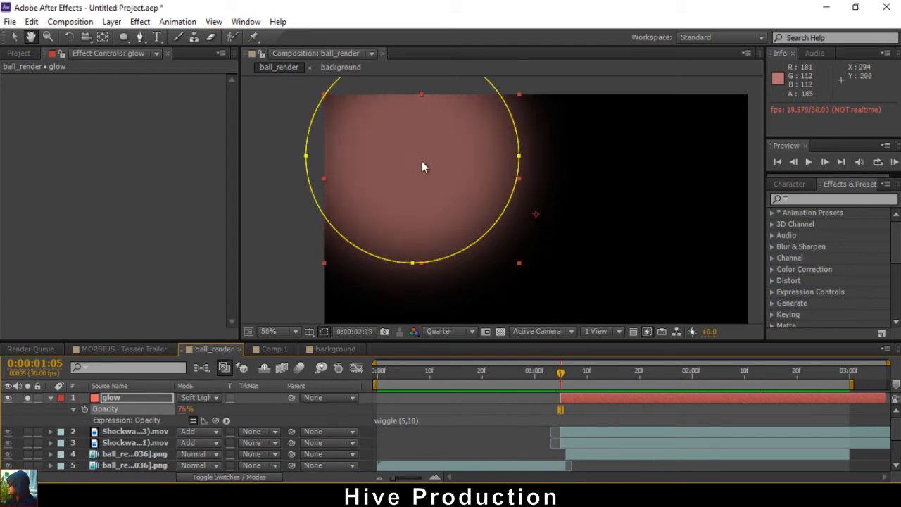
click(27, 398)
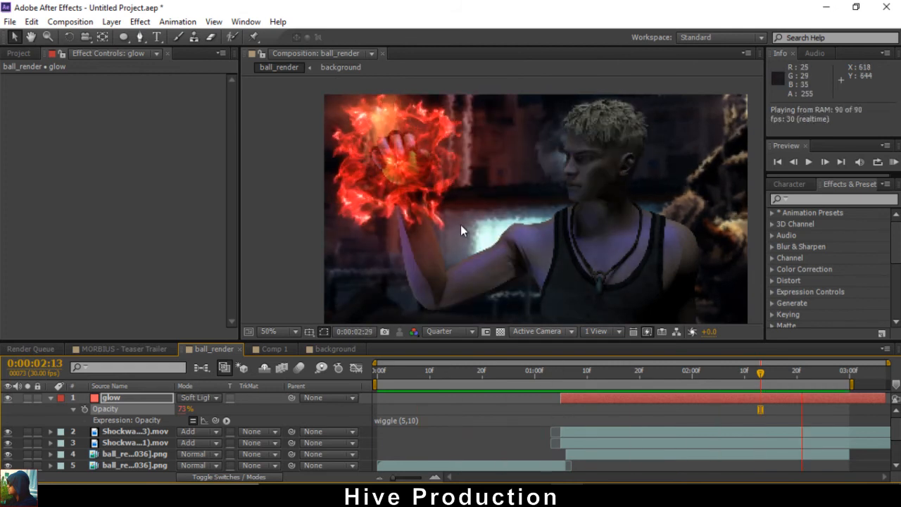
Change the glow layer's opacity expression to wiggle (10,10), preview the flicker, and scrub to 0:00:01:11.
key(space)
click(406, 421)
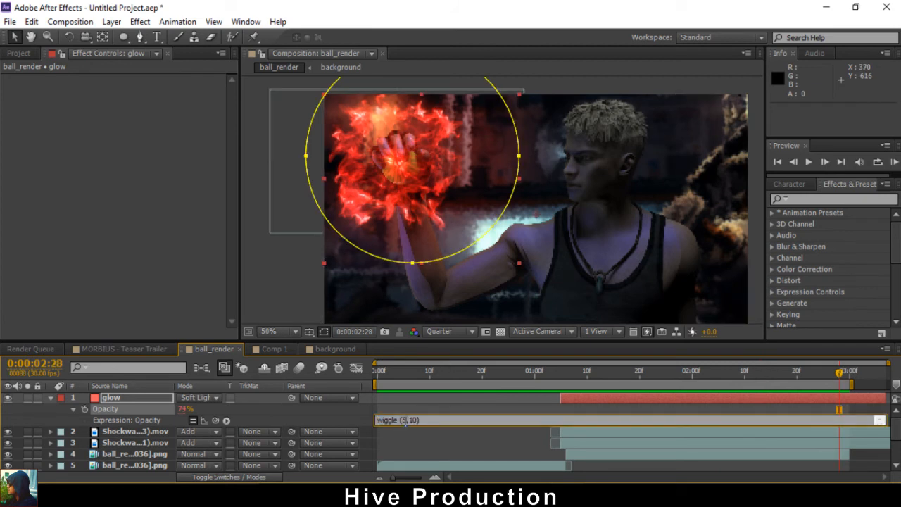
text(0)
key(KP_Enter)
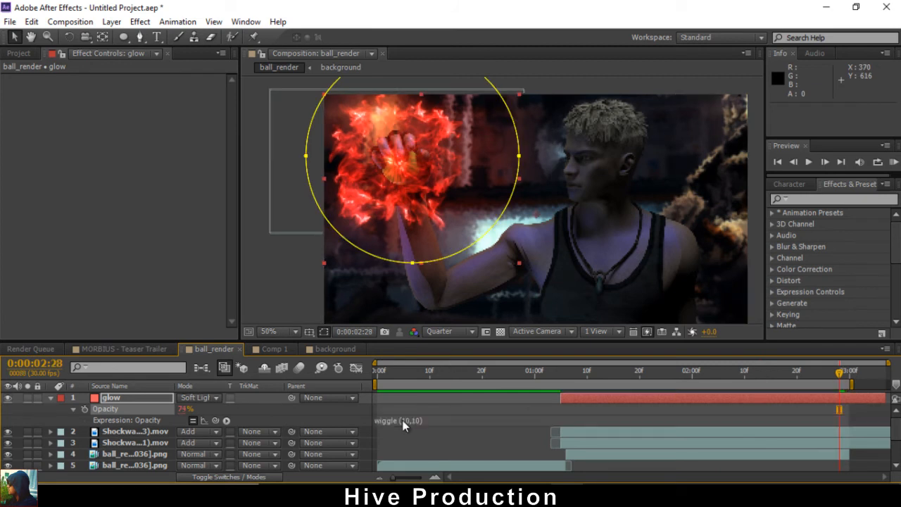
key(space)
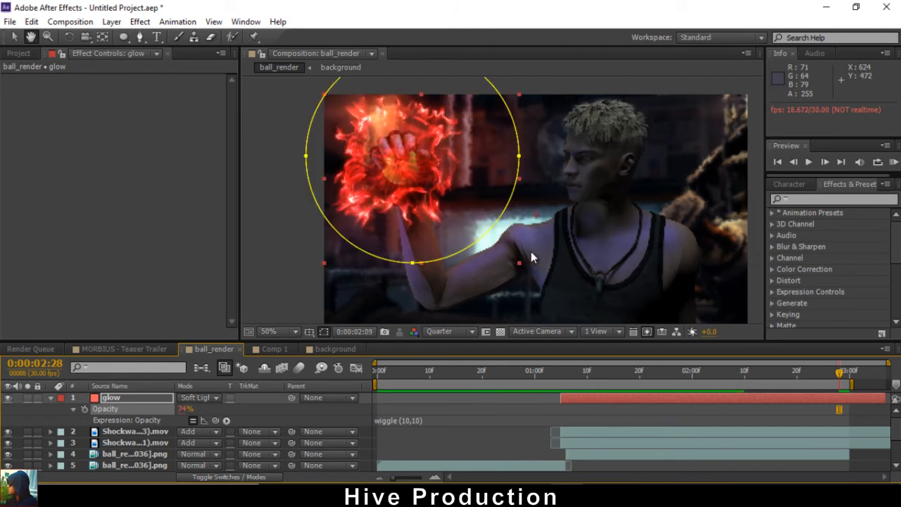
key(space)
drag(562, 372, 595, 396)
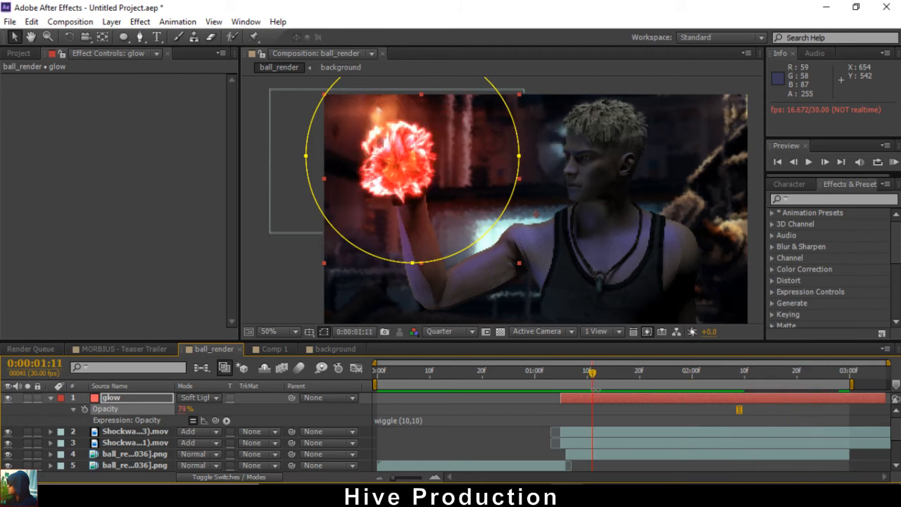
Import Green screen Black smoke #2 (HD) from the Character_Morbius folder and add it to ball_render as the top layer.
click(15, 55)
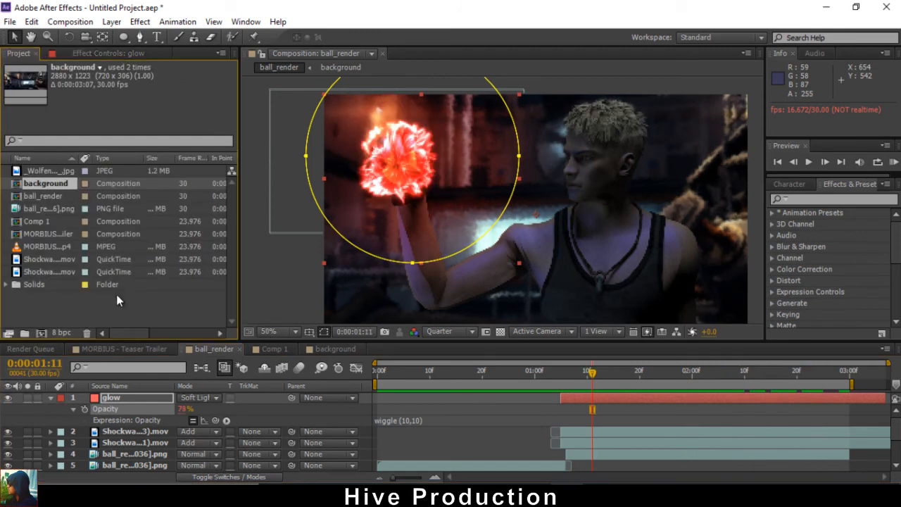
double_click(116, 294)
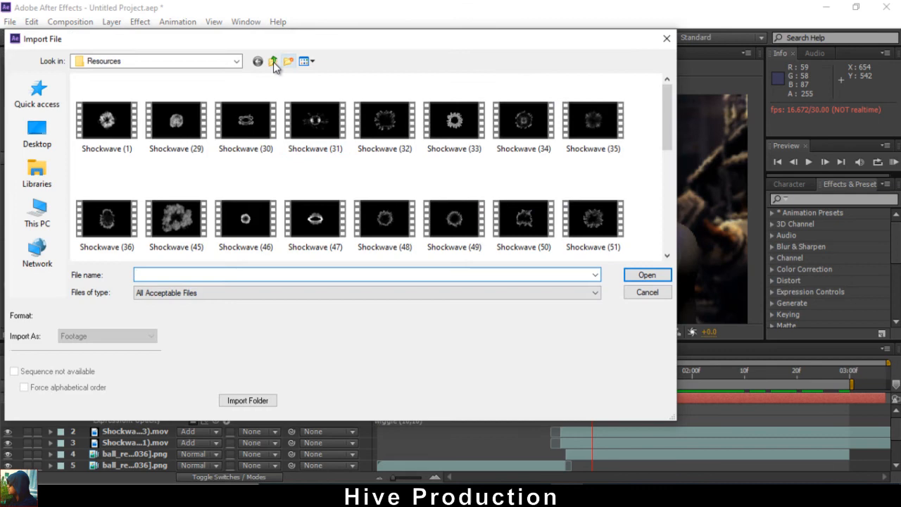
click(39, 213)
double_click(320, 239)
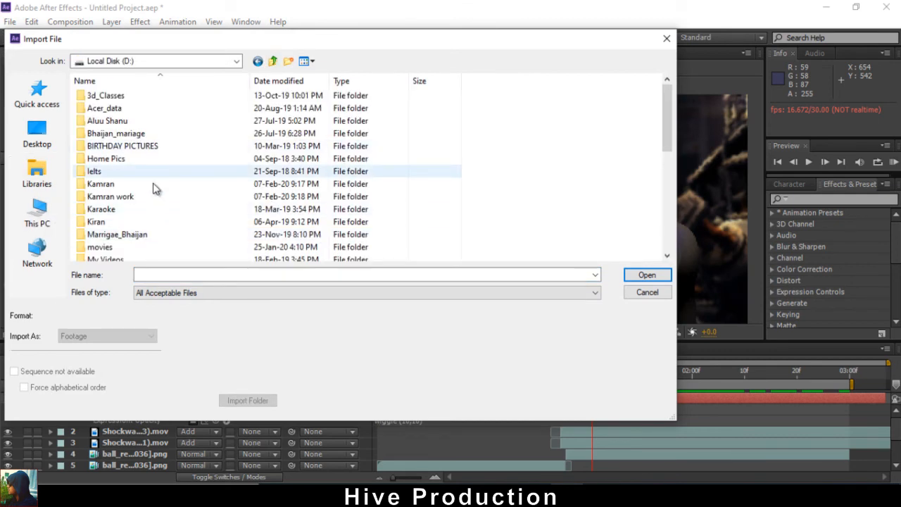
double_click(138, 197)
double_click(105, 210)
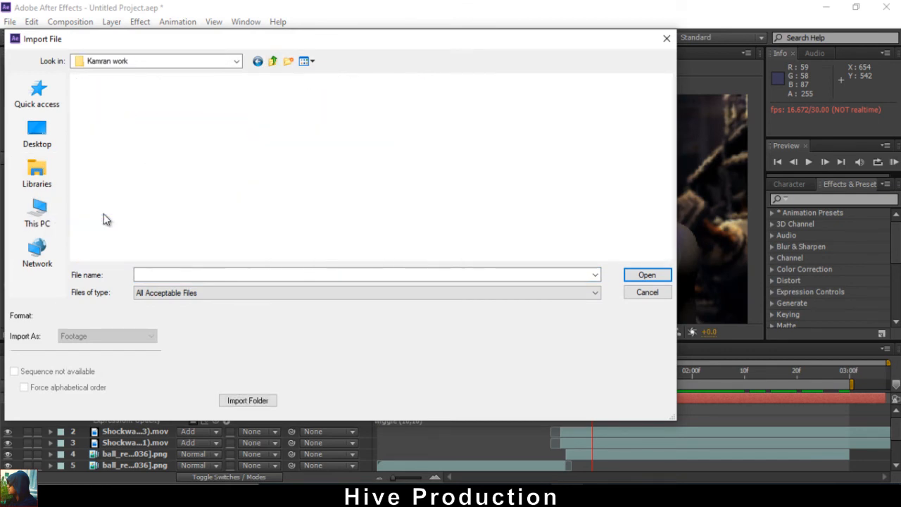
double_click(111, 121)
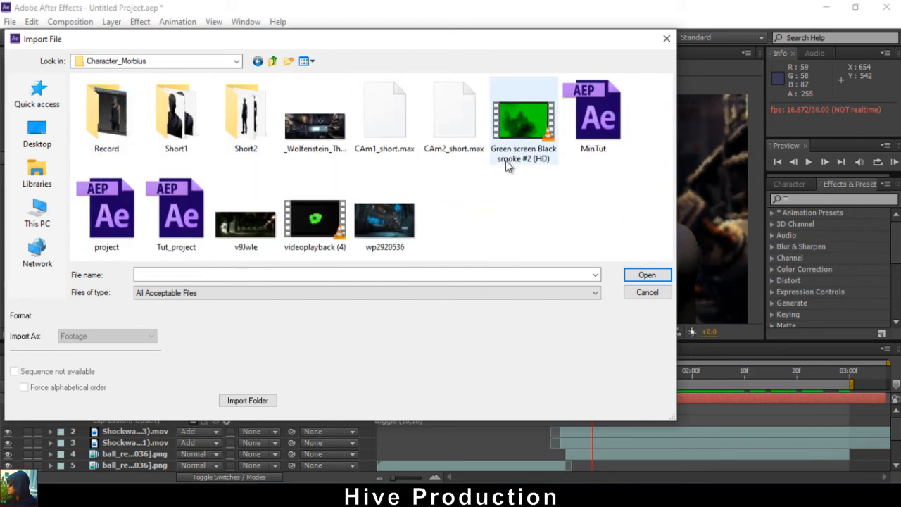
double_click(521, 144)
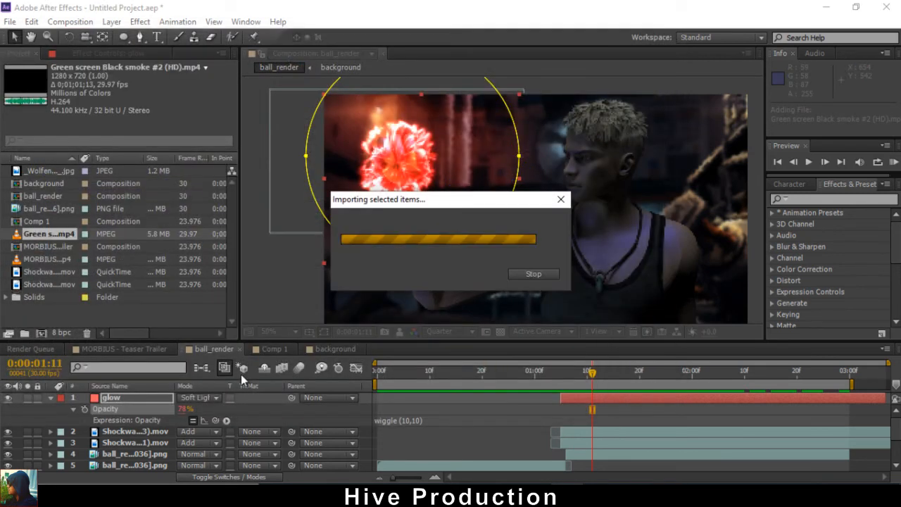
drag(48, 233, 527, 217)
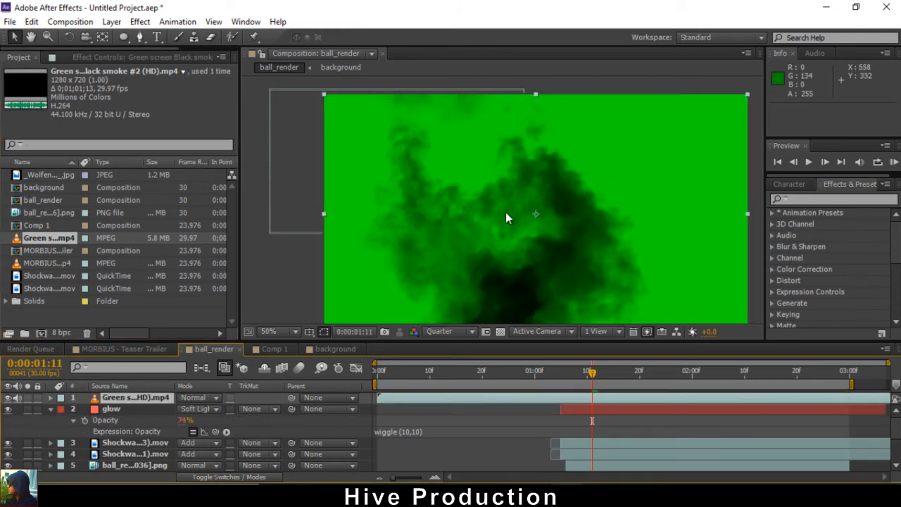
Shift the smoke layer's start to 0:00:00:29, split it at 0:00:01:05, and delete the earlier part.
scroll(501, 240, down, 2)
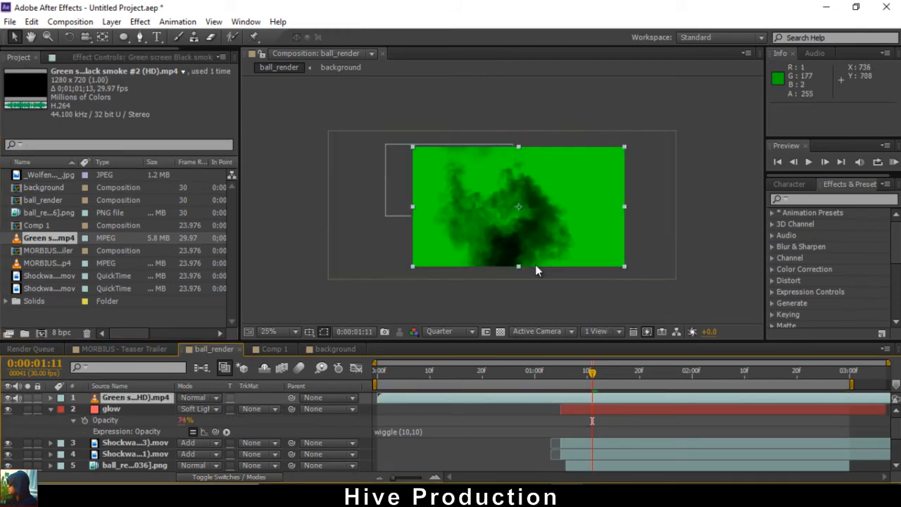
drag(473, 396, 626, 396)
click(560, 375)
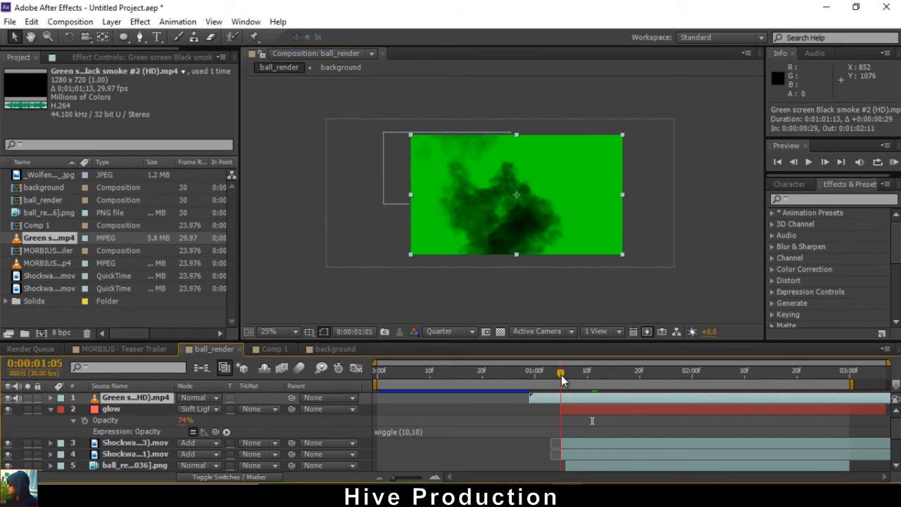
click(32, 21)
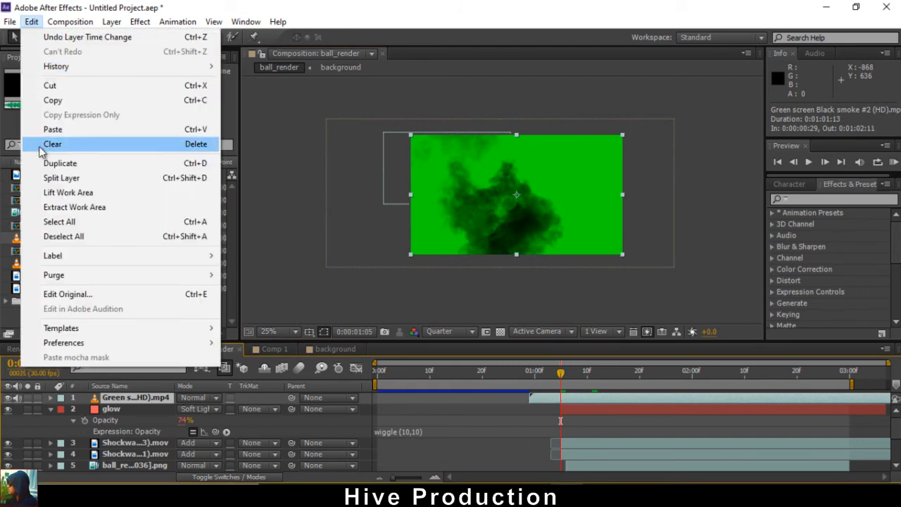
click(49, 179)
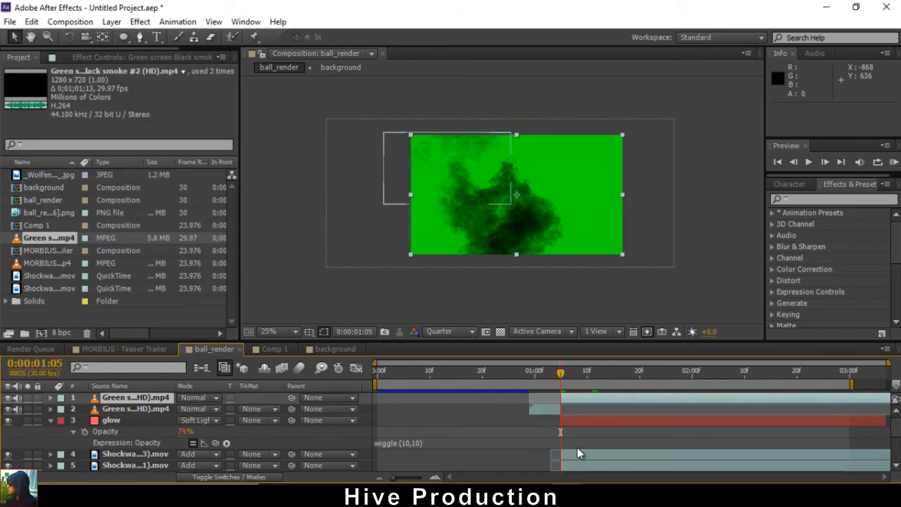
click(546, 415)
key(Delete)
click(574, 398)
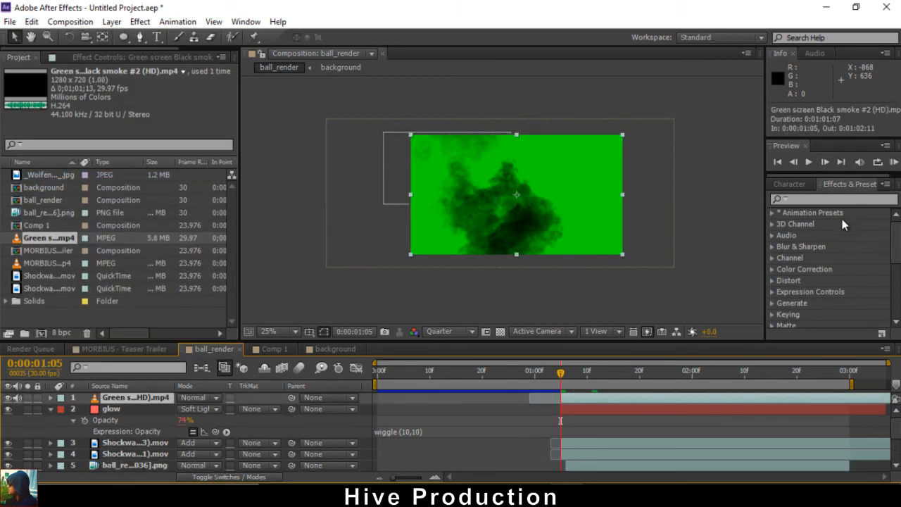
Apply Keylight (1.2) to the smoke layer and sample the green backdrop as its Screen Colour.
click(811, 200)
text(key)
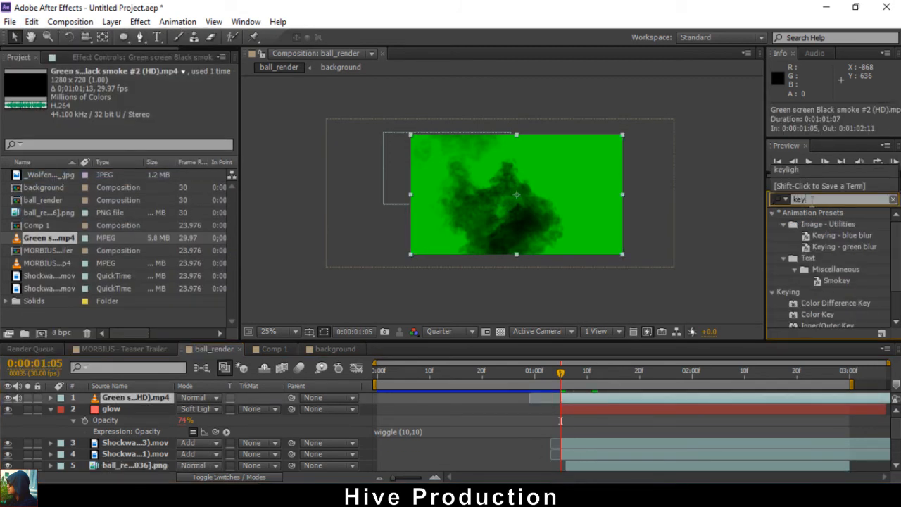
text(li)
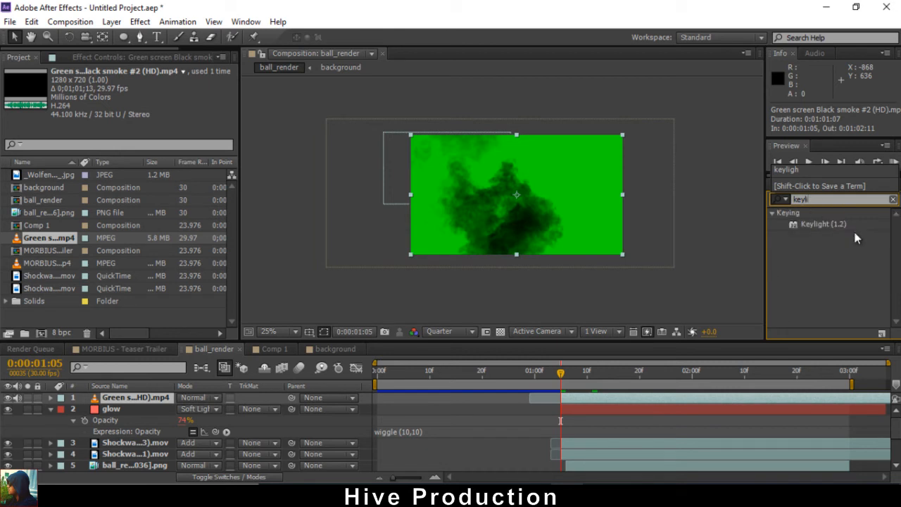
drag(818, 223, 632, 396)
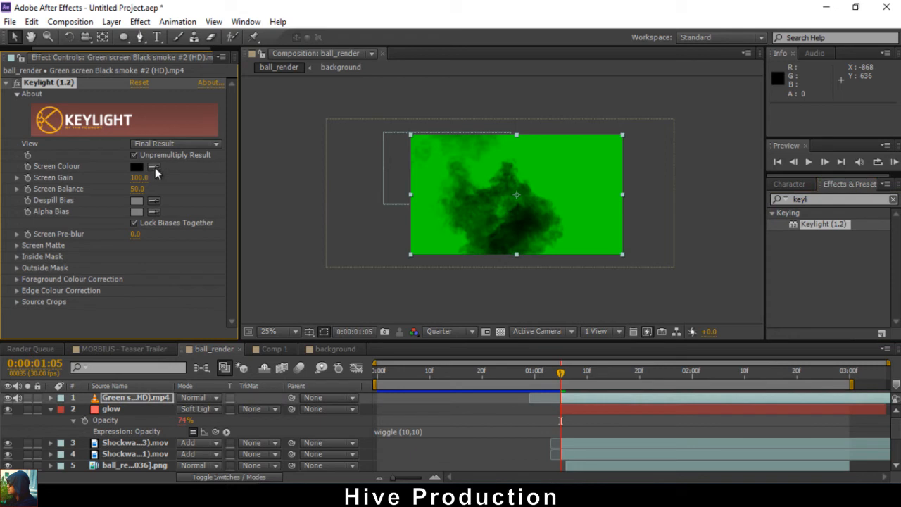
click(155, 168)
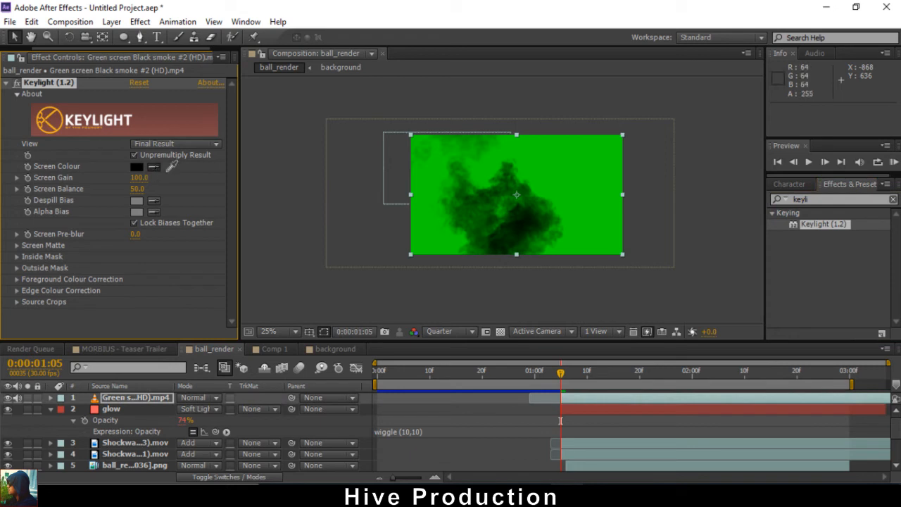
click(422, 187)
scroll(514, 240, up, 2)
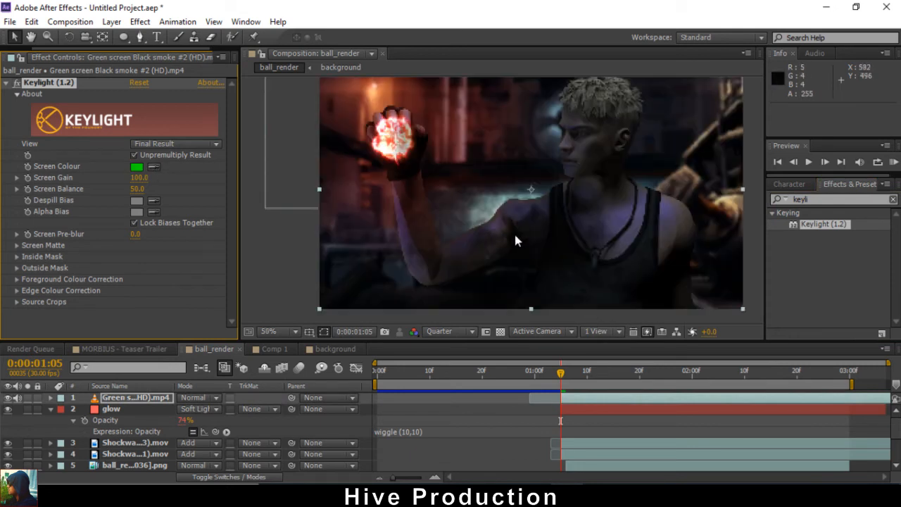
drag(590, 246, 549, 225)
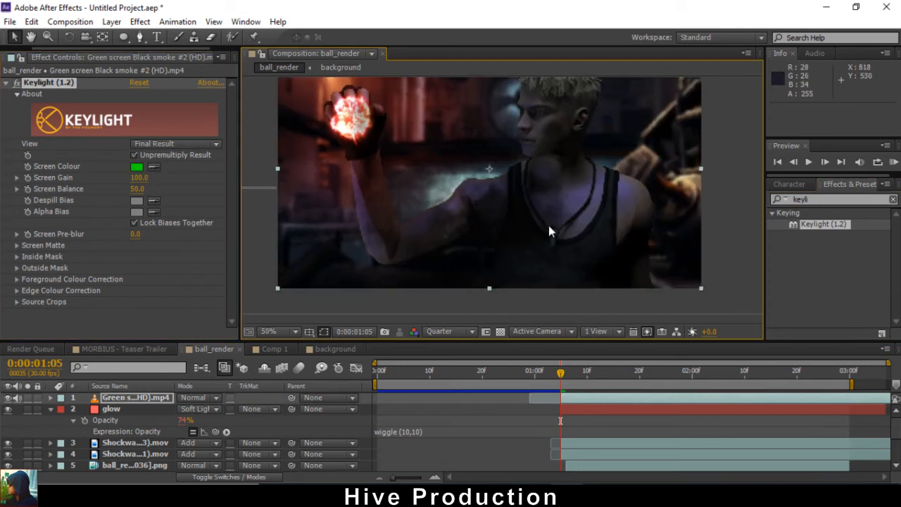
Move the smoke layer below both ball_render image layers, directly above the upper background layer.
click(131, 397)
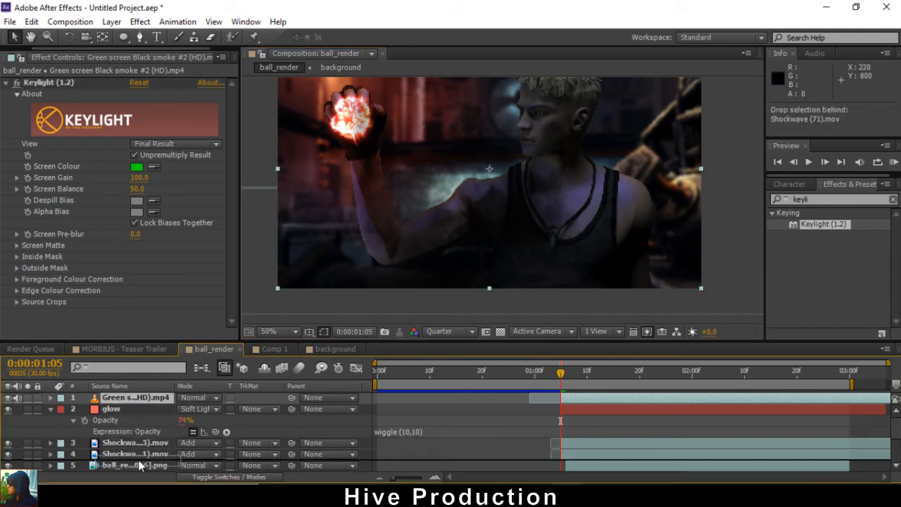
scroll(134, 429, down, 3)
drag(134, 463, 138, 421)
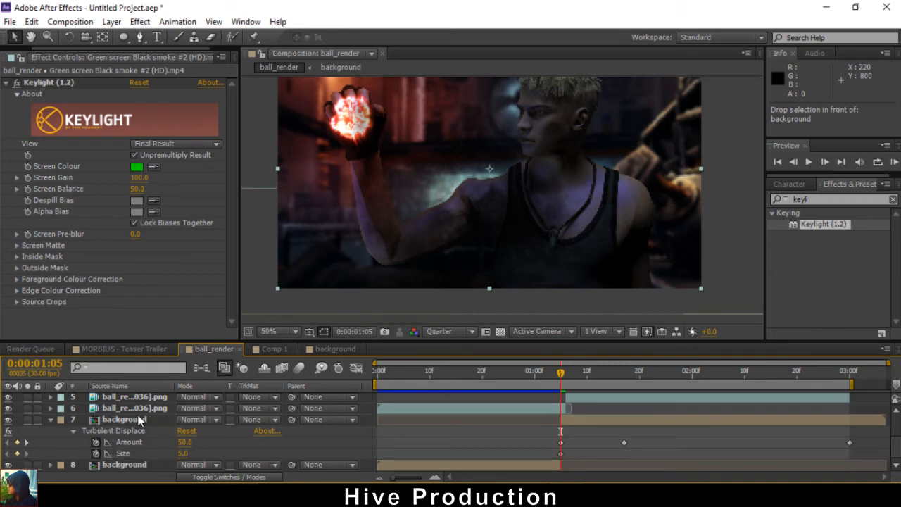
Reposition the smoke to about 392, 348 behind the character's raised arm and scale it to 162%.
key(comma)
drag(509, 167, 524, 173)
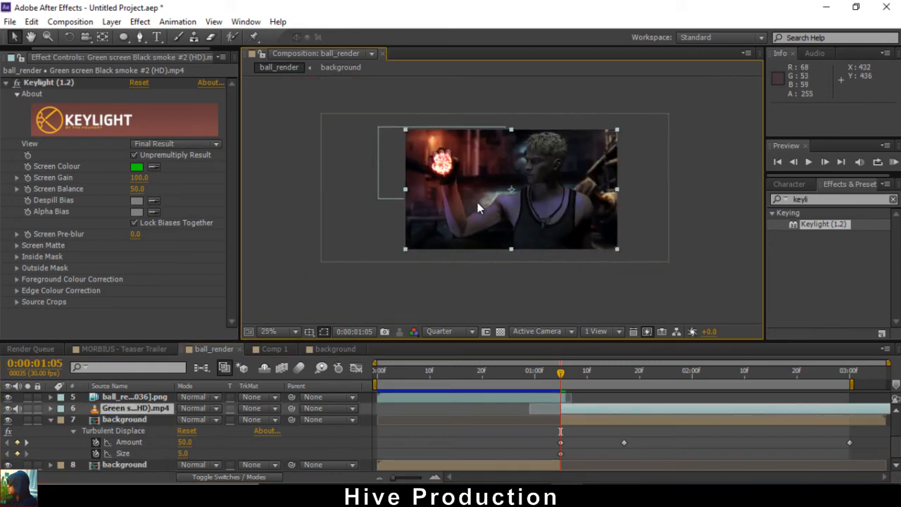
drag(477, 202, 433, 200)
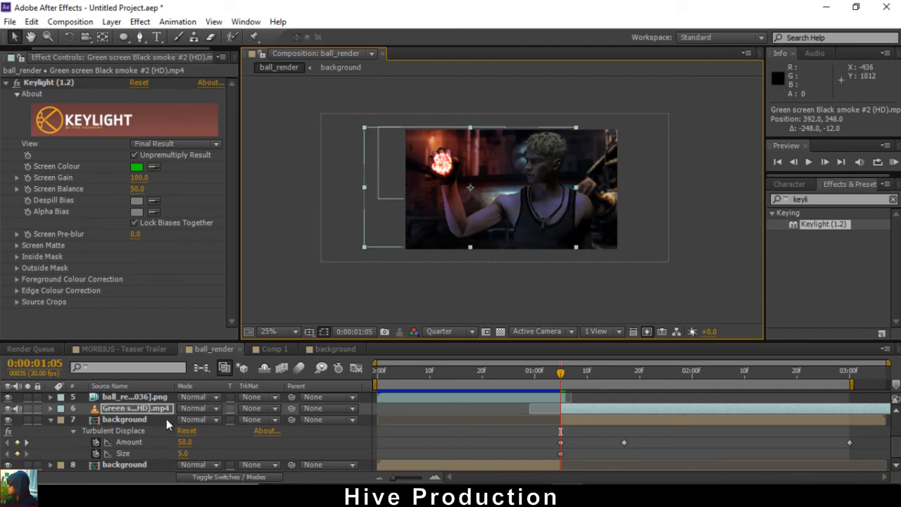
key(s)
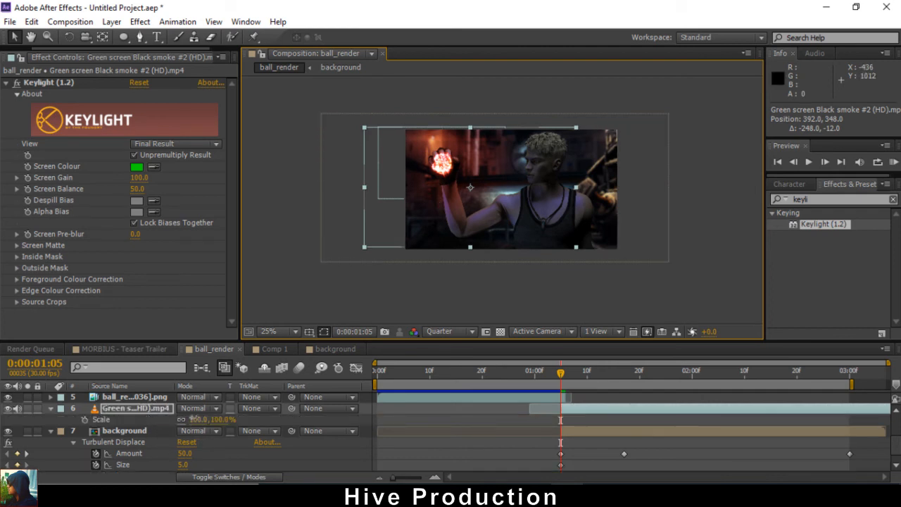
drag(194, 419, 235, 418)
Duplicate the smoke layer, narrow the copy's width, and place it behind the character's other side at about 1384, 180.
drag(430, 227, 616, 210)
key(ctrl+d)
drag(478, 162, 533, 166)
drag(600, 190, 585, 190)
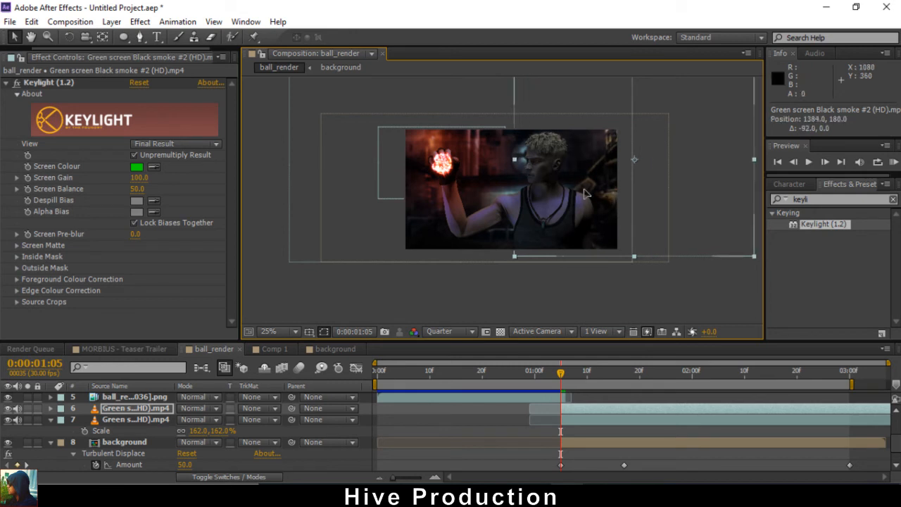
click(639, 295)
scroll(547, 259, down, 1)
scroll(545, 258, up, 1)
drag(521, 226, 435, 254)
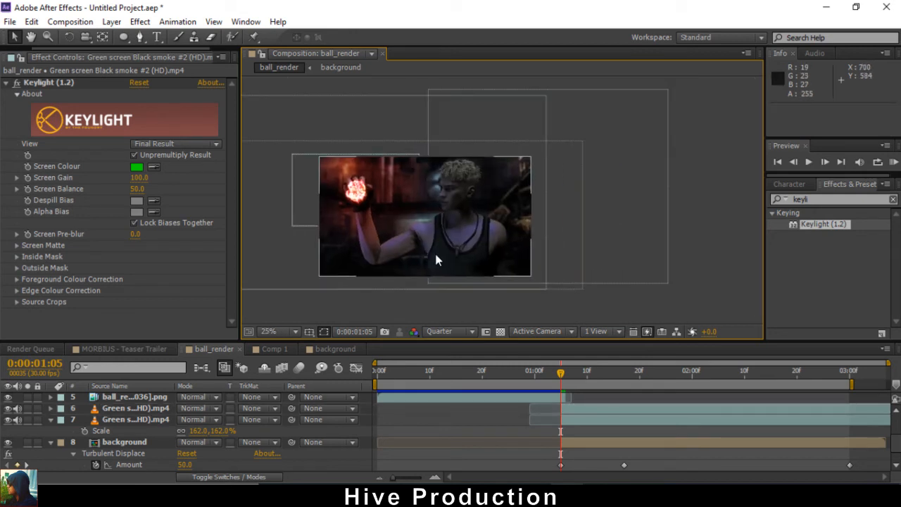
Collapse the properties of the lower smoke and upper background layers, then scrub through the smoke and stop at 0:00:01:06.
click(50, 420)
click(51, 432)
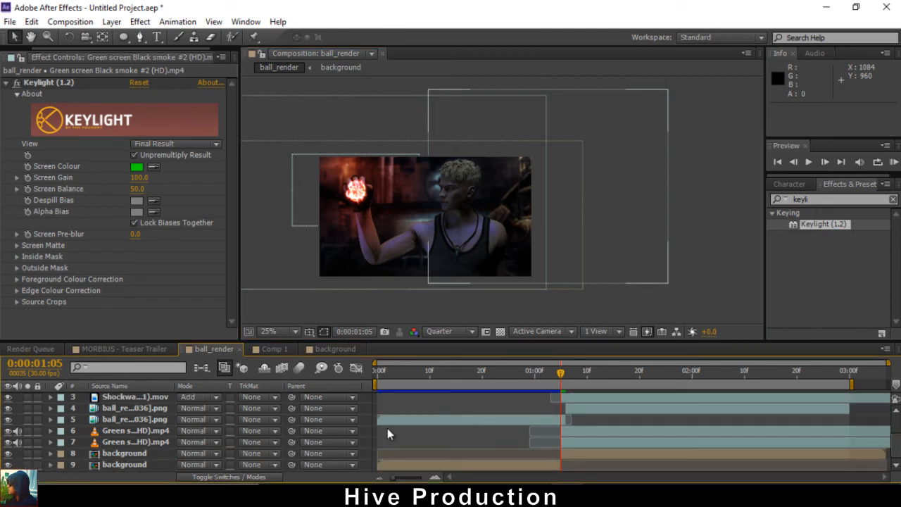
drag(383, 369, 748, 367)
drag(571, 369, 566, 373)
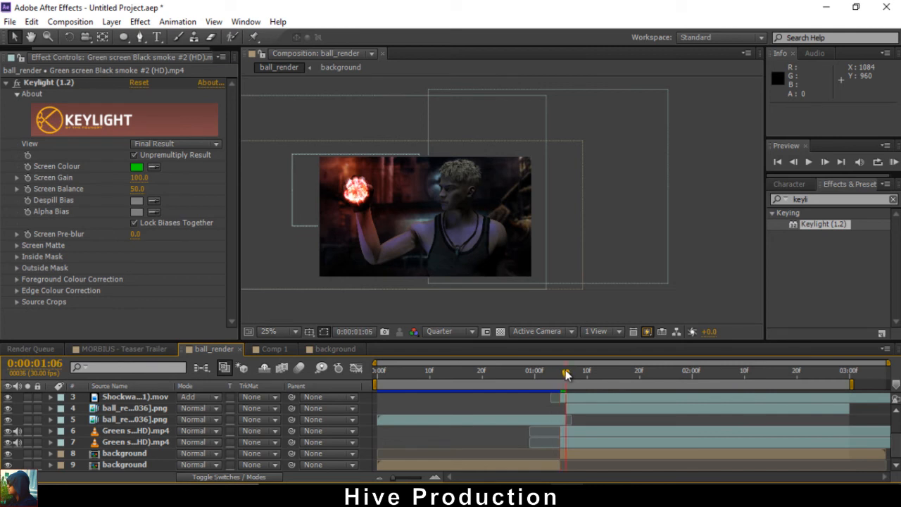
mouse_move(565, 374)
mouse_down()
mouse_move(558, 369)
mouse_move(568, 374)
mouse_up()
Apply Curves to the earlier ball_render image layer and raise the RGB curve's midpoint to brighten the character.
click(118, 420)
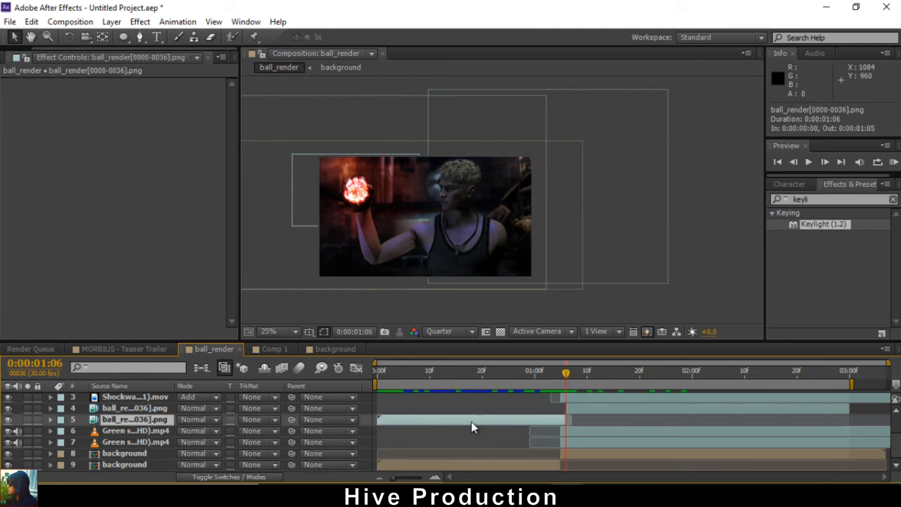
click(577, 408)
scroll(576, 408, up, 2)
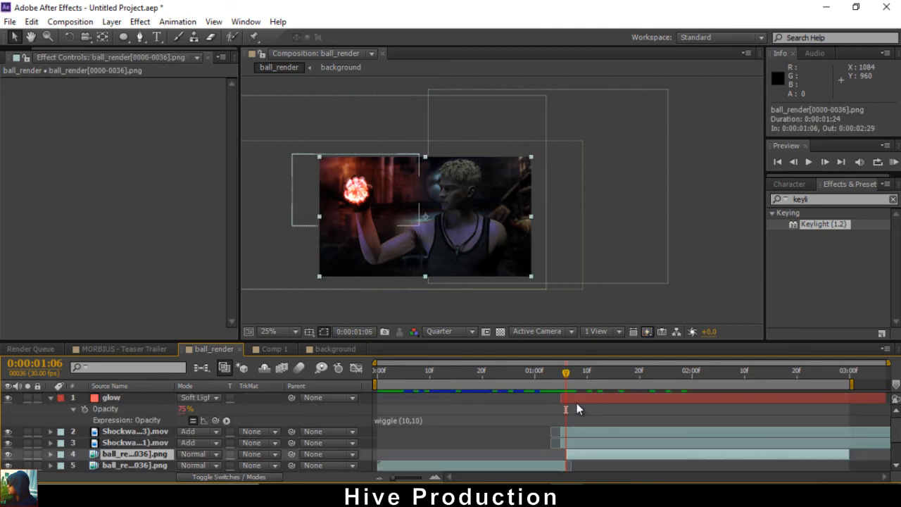
click(49, 401)
scroll(493, 211, up, 2)
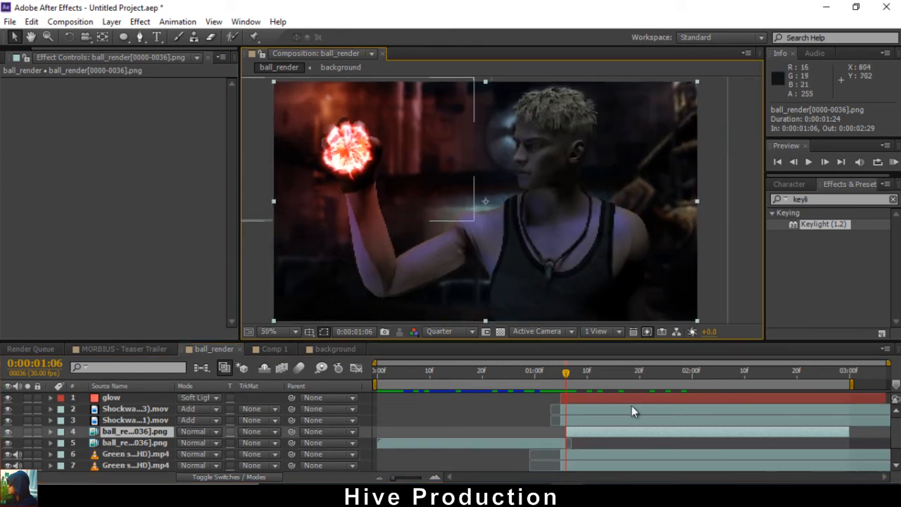
click(774, 199)
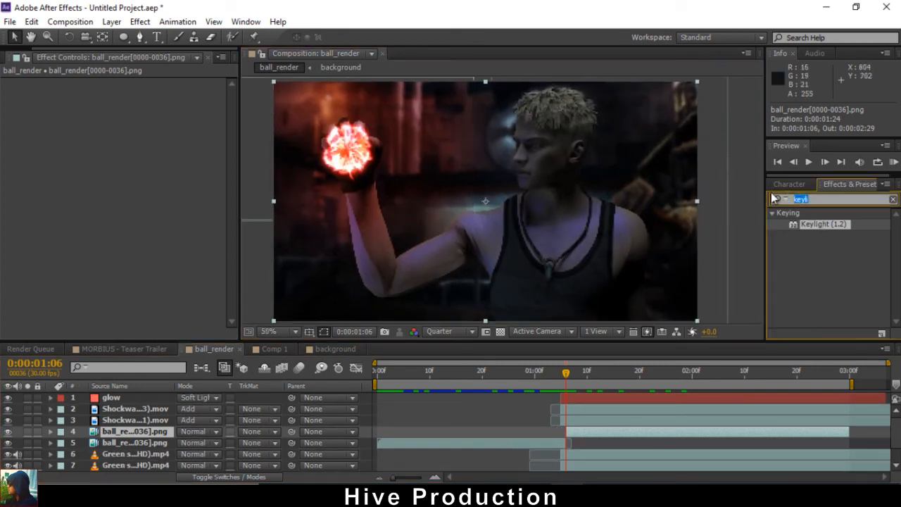
text(curve)
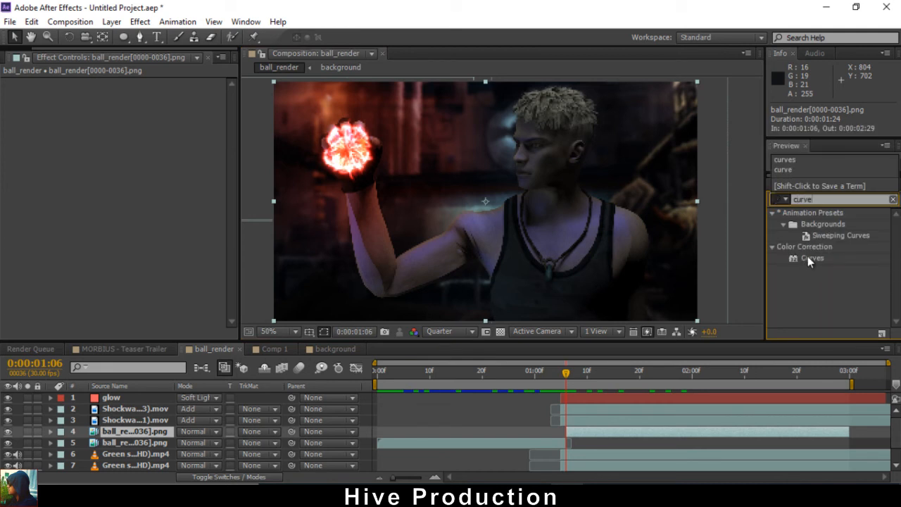
drag(807, 256, 484, 441)
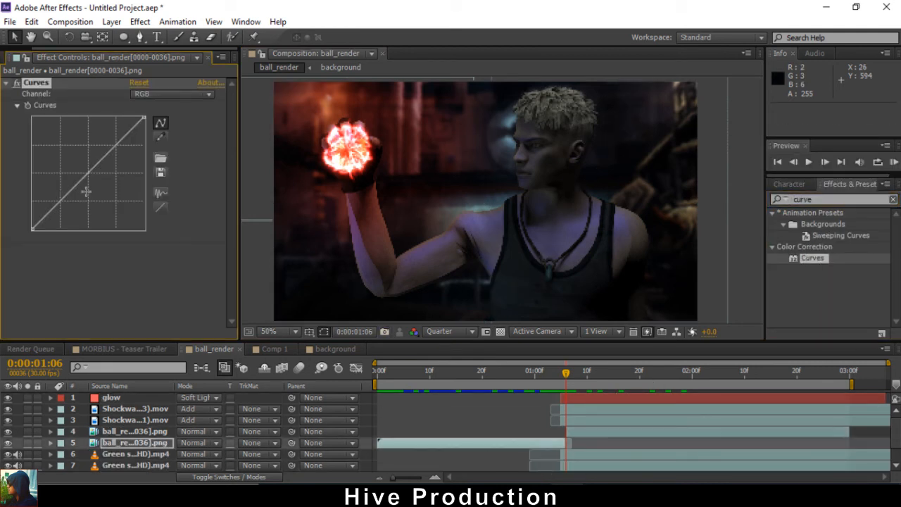
drag(88, 170, 81, 162)
click(534, 371)
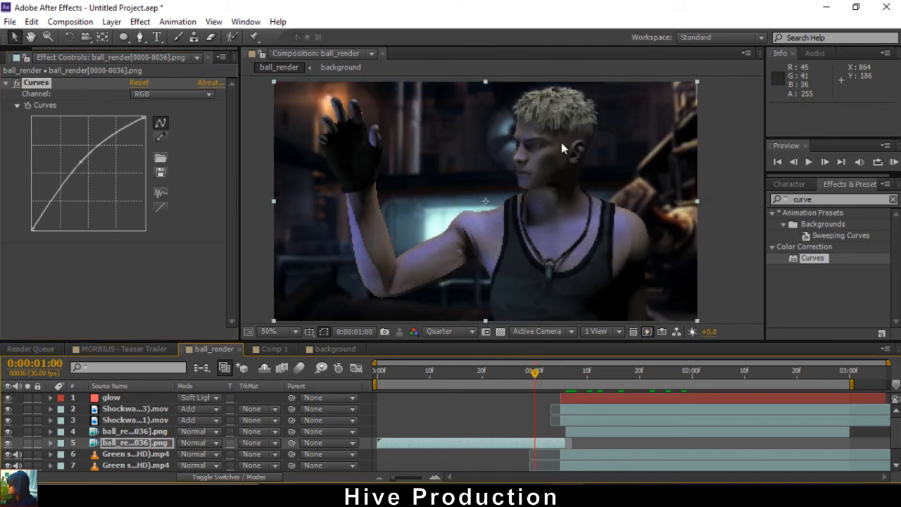
drag(81, 162, 80, 163)
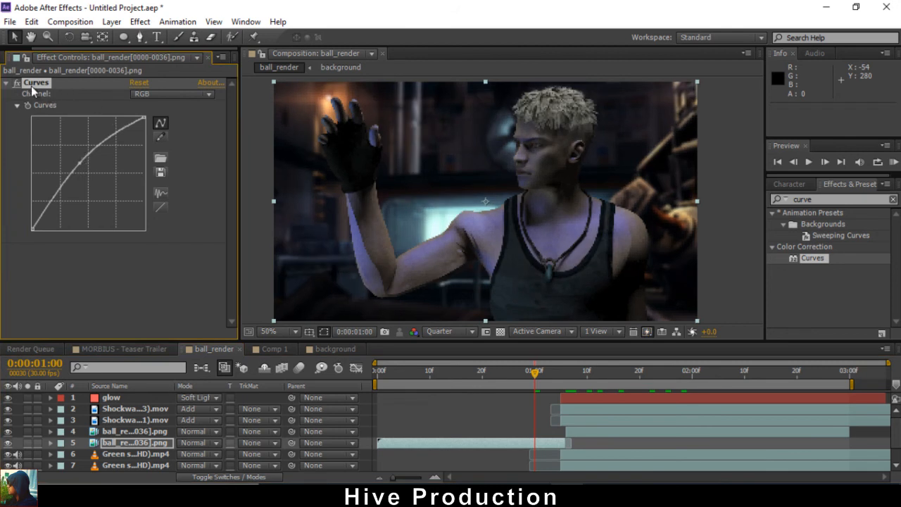
Copy the adjusted Curves effect onto the other ball_render image layer.
click(589, 431)
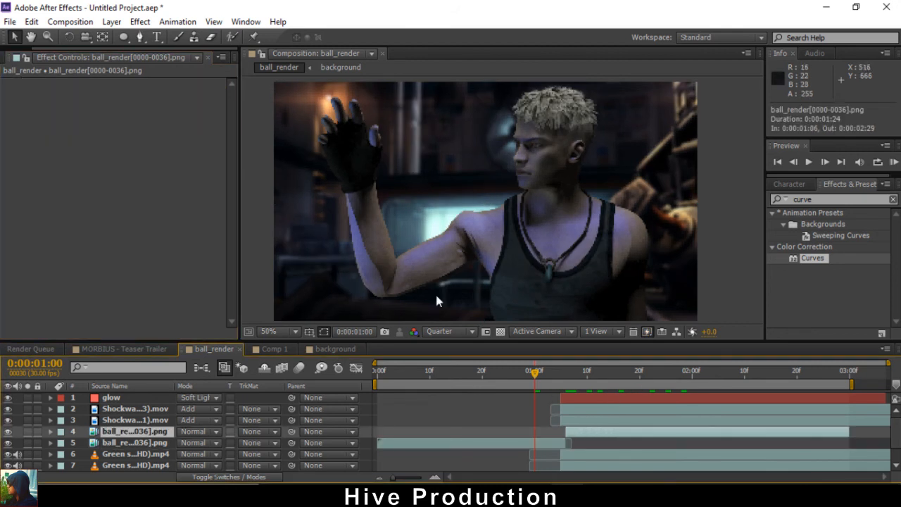
click(593, 372)
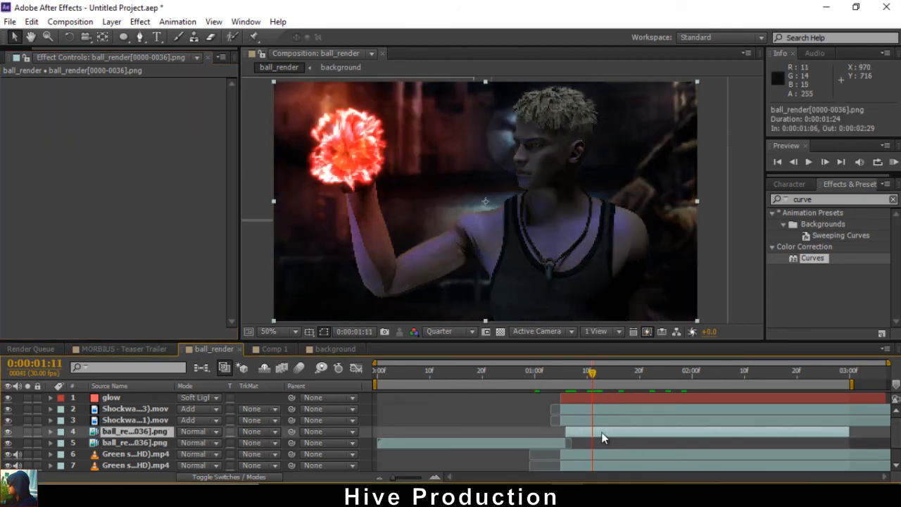
key(ctrl+v)
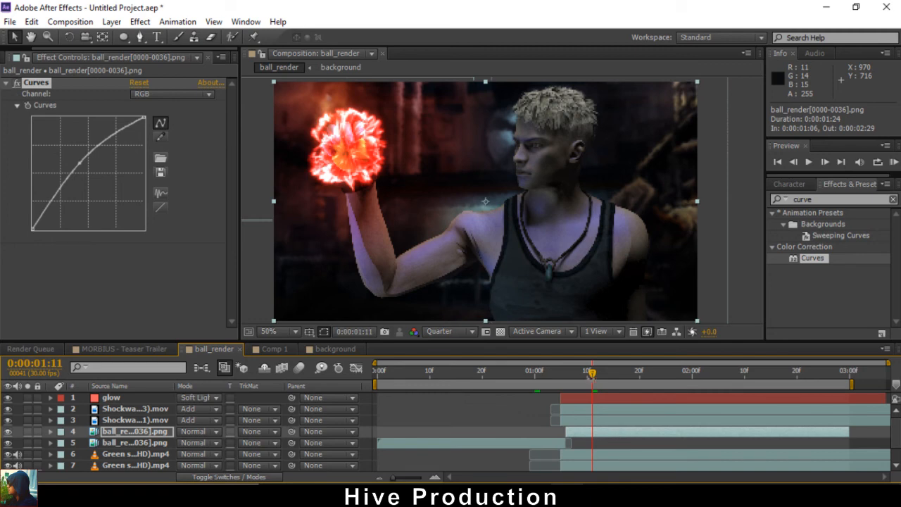
Extend the start of both Shockwave layers back to 0:00:01:04, where the green ball is beside the hand.
drag(591, 379, 556, 390)
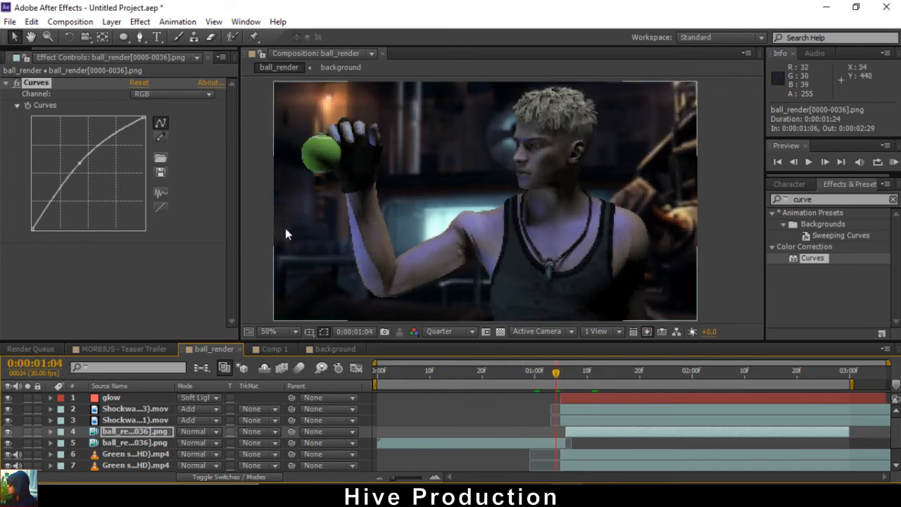
drag(320, 191, 396, 192)
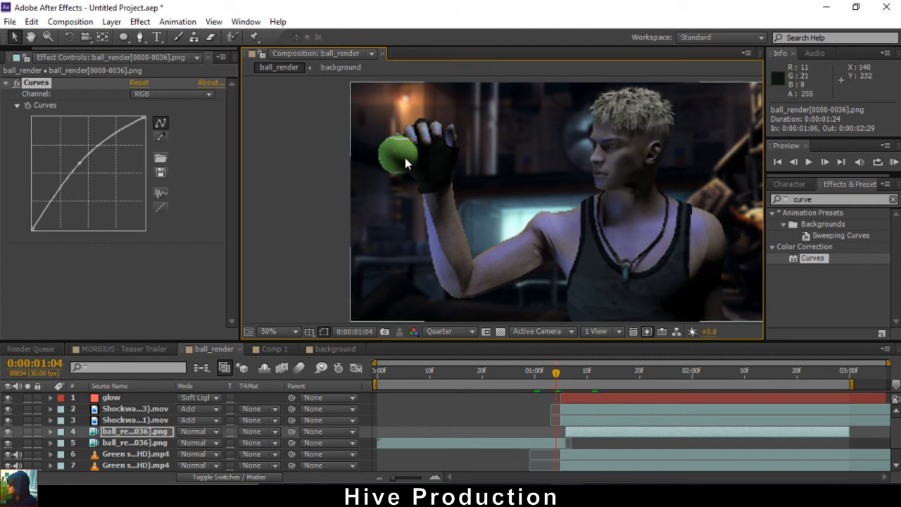
click(569, 423)
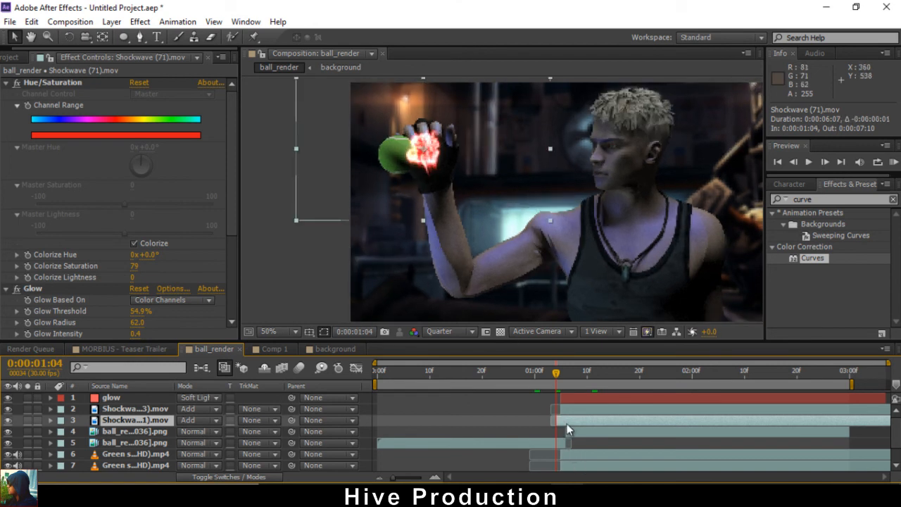
click(562, 412)
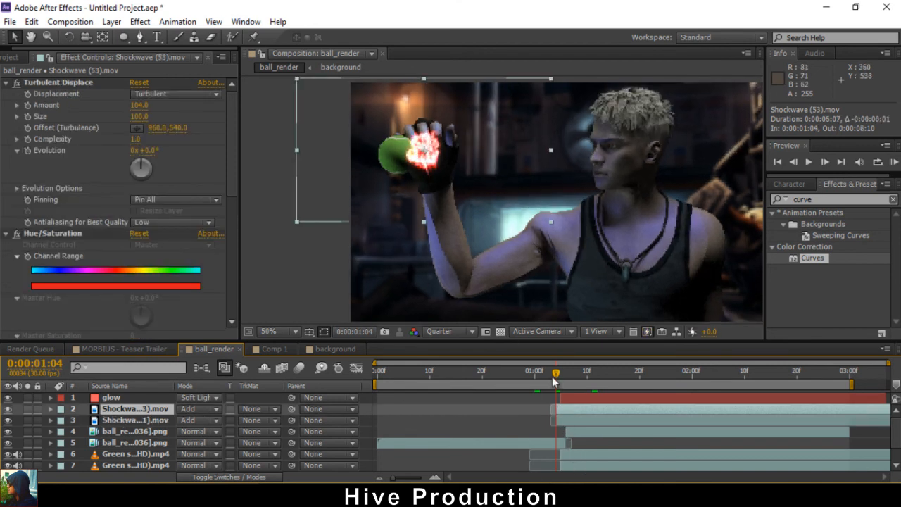
Keyframe both Shockwave positions at 0:00:01:05, and at 0:00:01:04 move them onto the green ball at about 138, 210 and 136, 206.
drag(555, 377, 559, 375)
shift+click(568, 422)
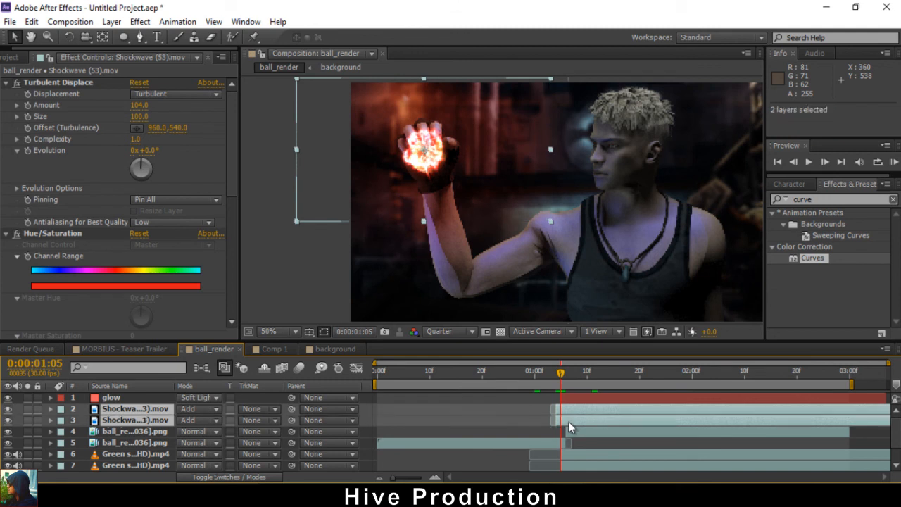
key(p)
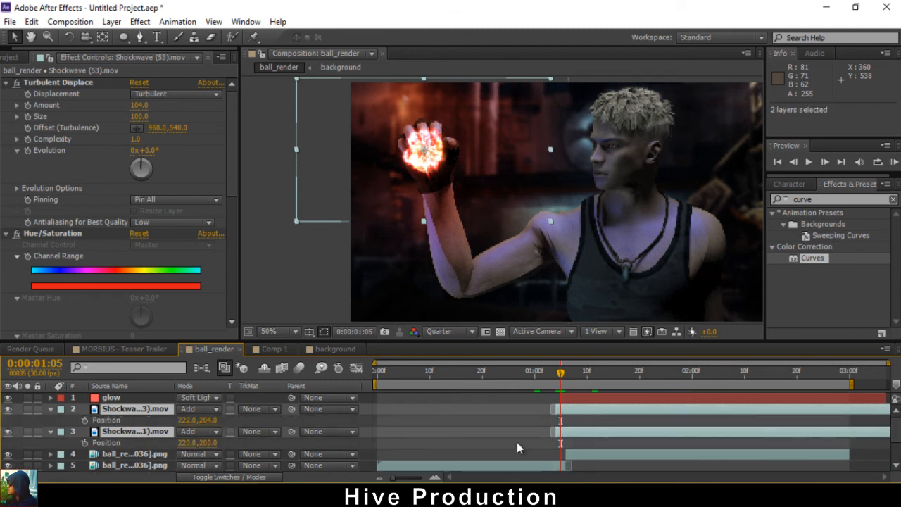
click(86, 420)
click(84, 442)
drag(563, 374, 556, 373)
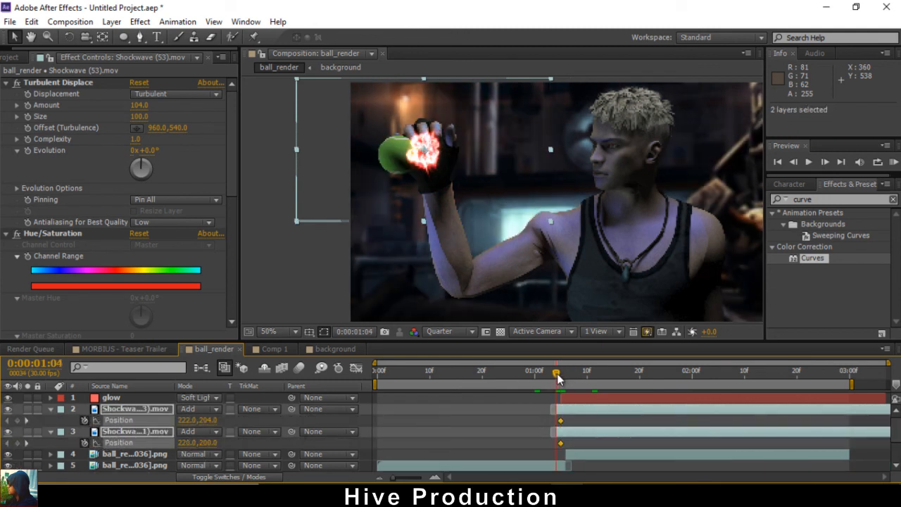
drag(427, 154, 397, 156)
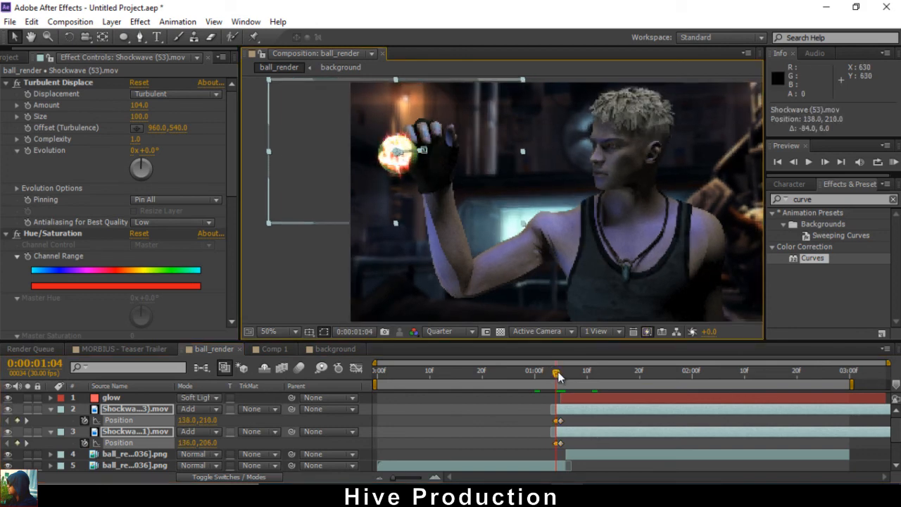
drag(558, 376, 562, 381)
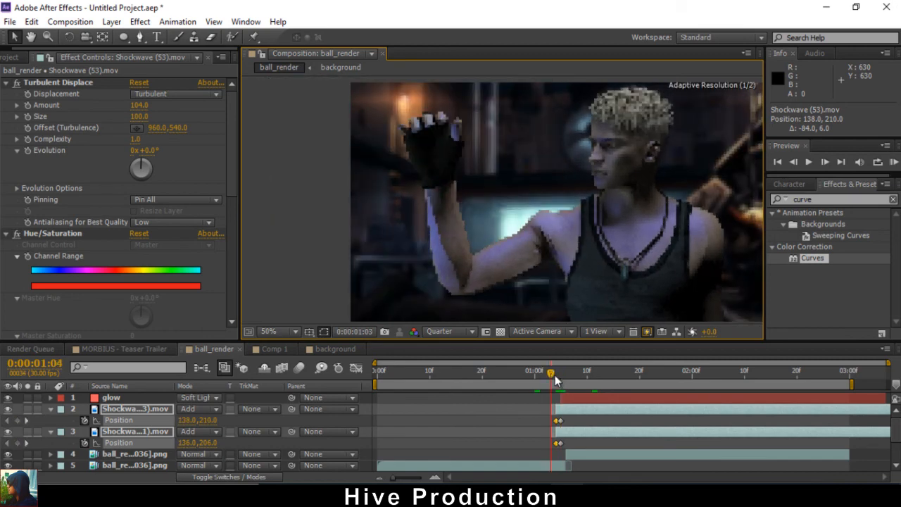
Change the glow layer's blending mode to Add and lower its opacity to about 16%.
click(574, 398)
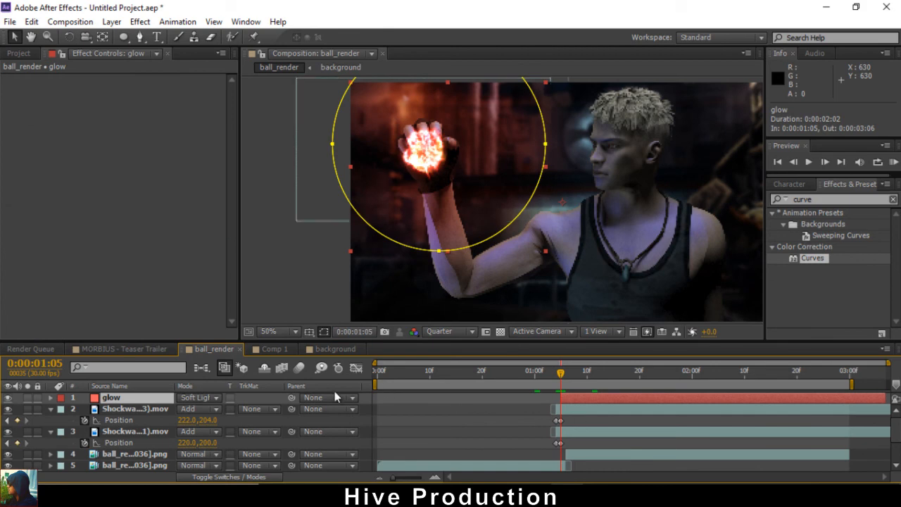
key(t)
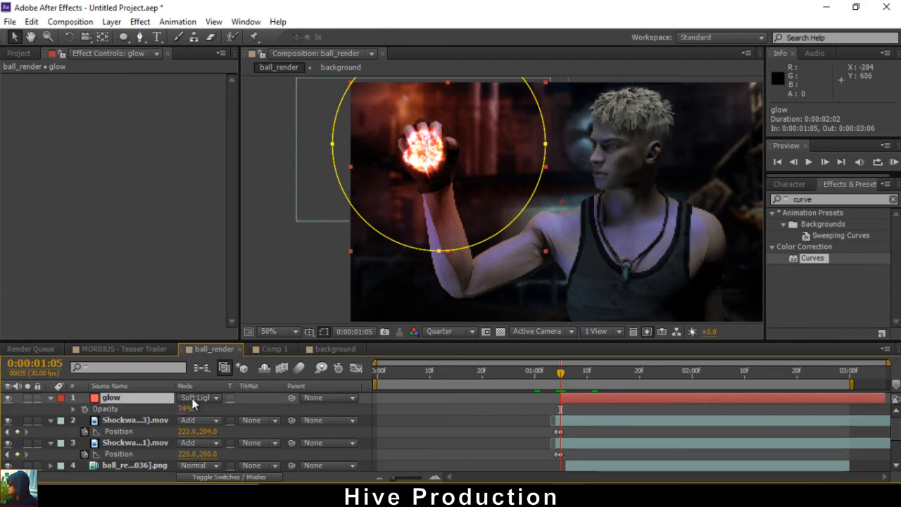
click(193, 398)
click(235, 217)
click(189, 398)
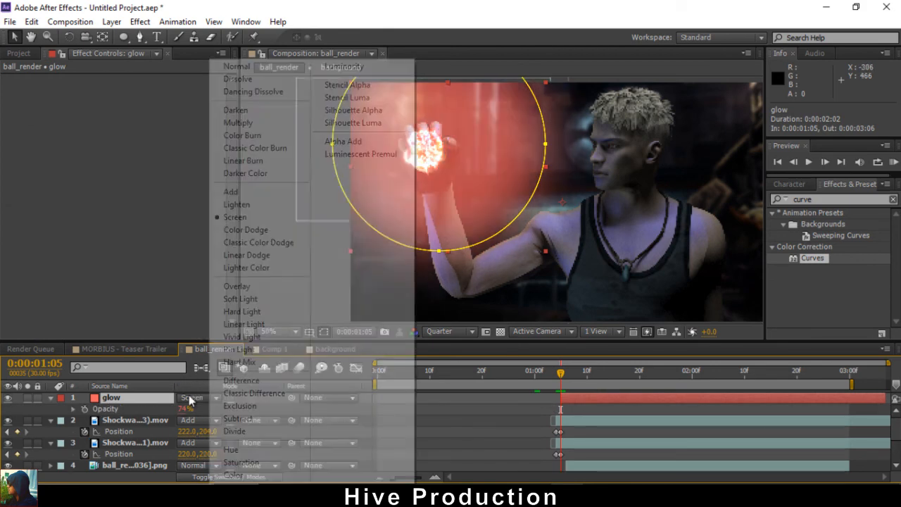
click(232, 192)
drag(191, 411, 144, 408)
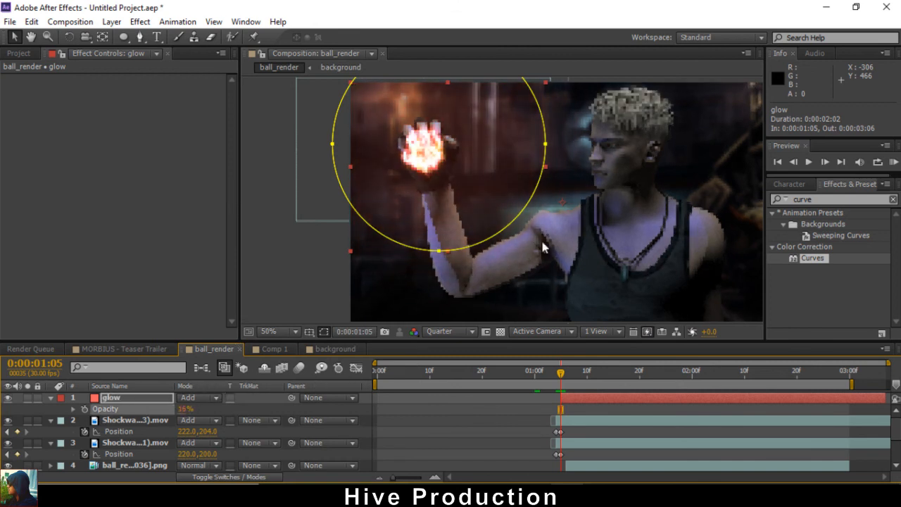
Enlarge the glow layer's mask by extending its right-hand point to the character's face and its lowest point farther down the arm.
key(comma)
click(371, 304)
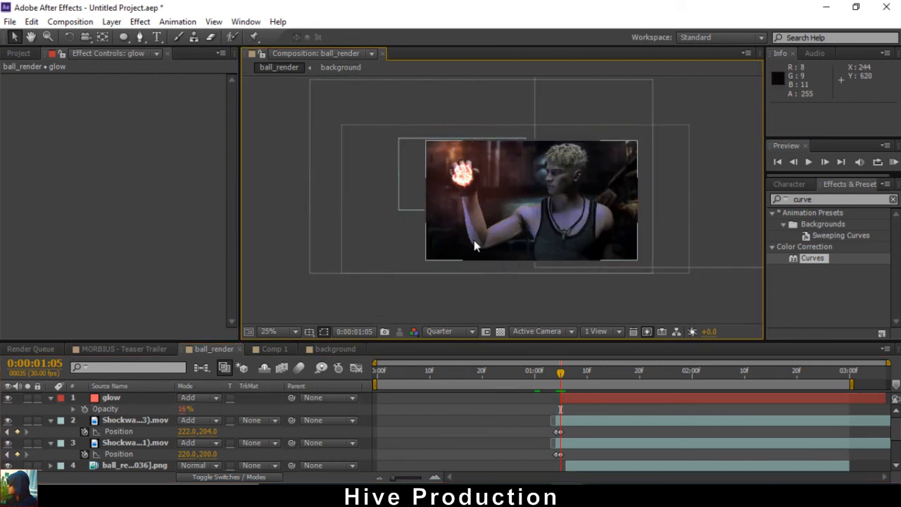
key(period)
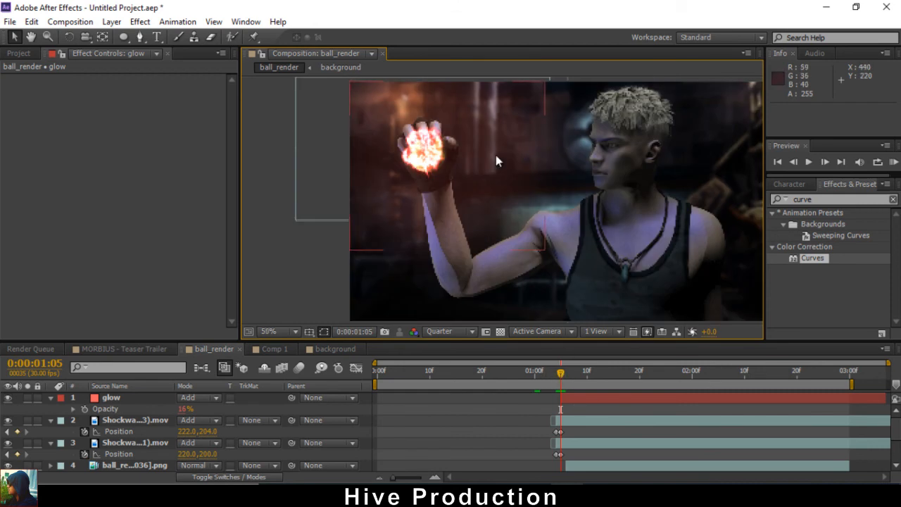
click(505, 185)
drag(545, 145, 615, 144)
drag(438, 249, 425, 270)
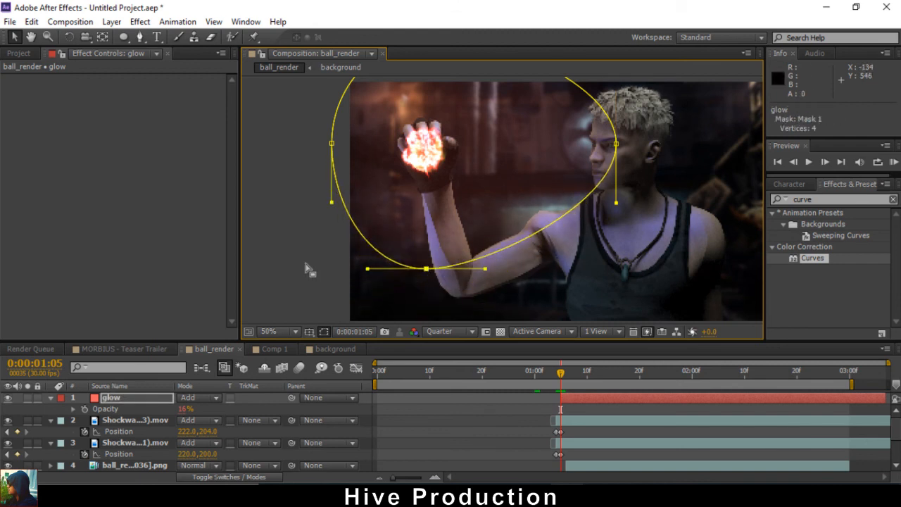
click(275, 259)
key(comma)
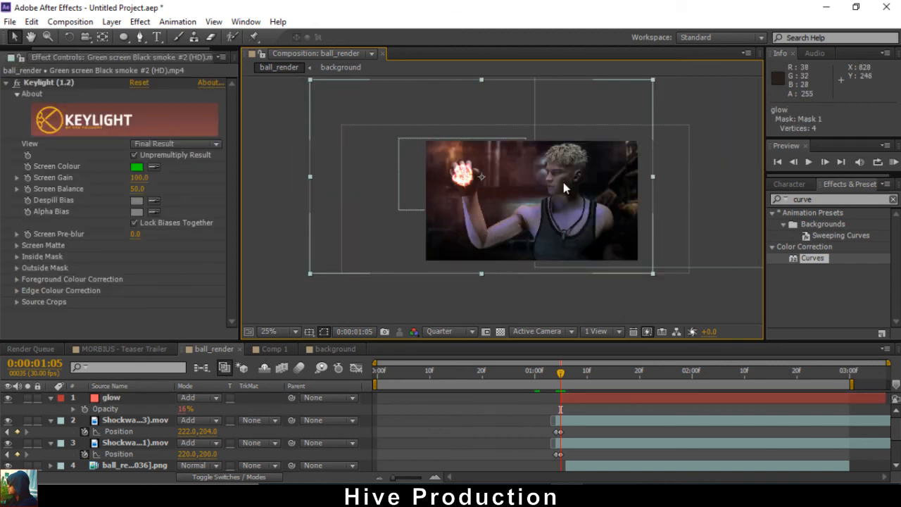
key(period)
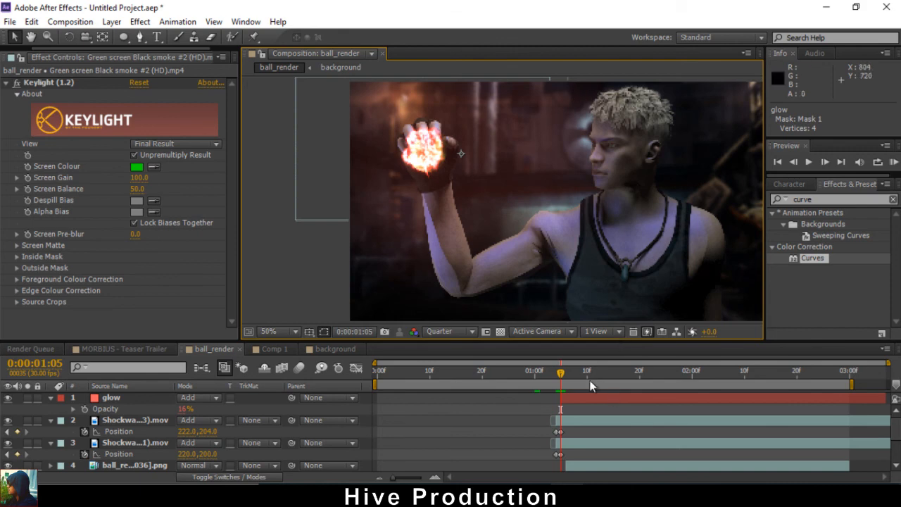
Review the composite at 0:00:02:12 in an enlarged, fitted composition view and play back the animation.
drag(552, 380, 755, 383)
scroll(602, 221, down, 1)
drag(602, 221, 550, 221)
scroll(568, 225, up, 1)
key(grave)
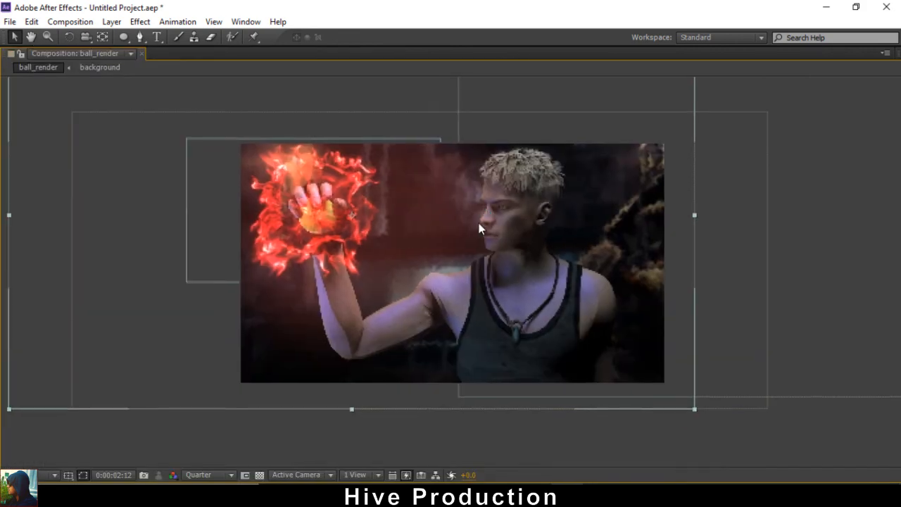
scroll(477, 219, up, 2)
scroll(485, 227, down, 2)
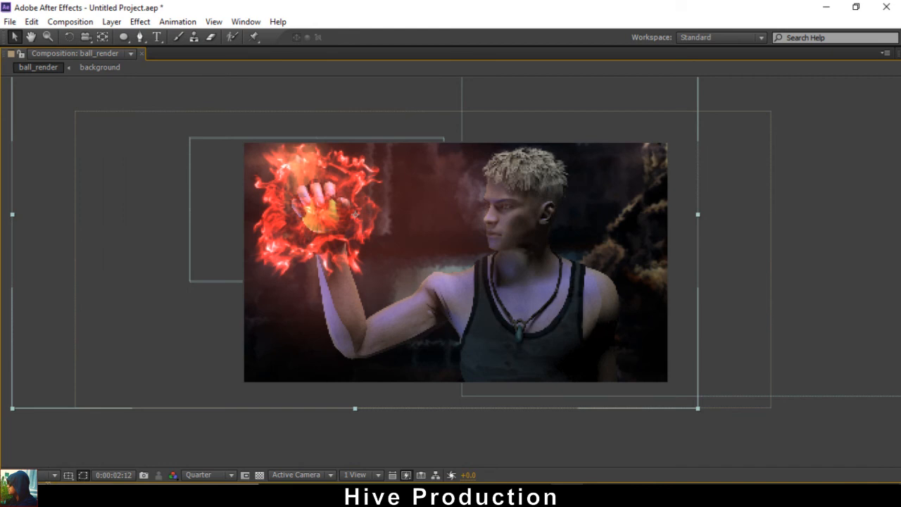
click(46, 475)
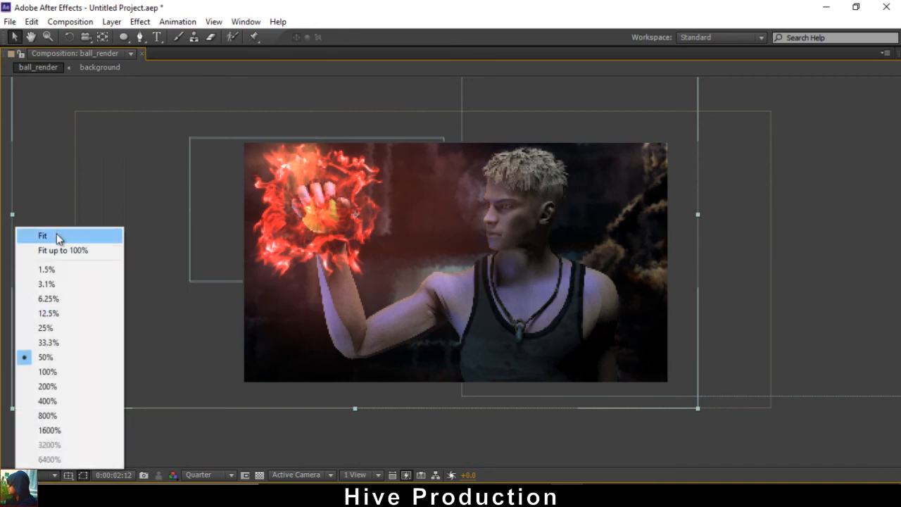
click(58, 235)
key(space)
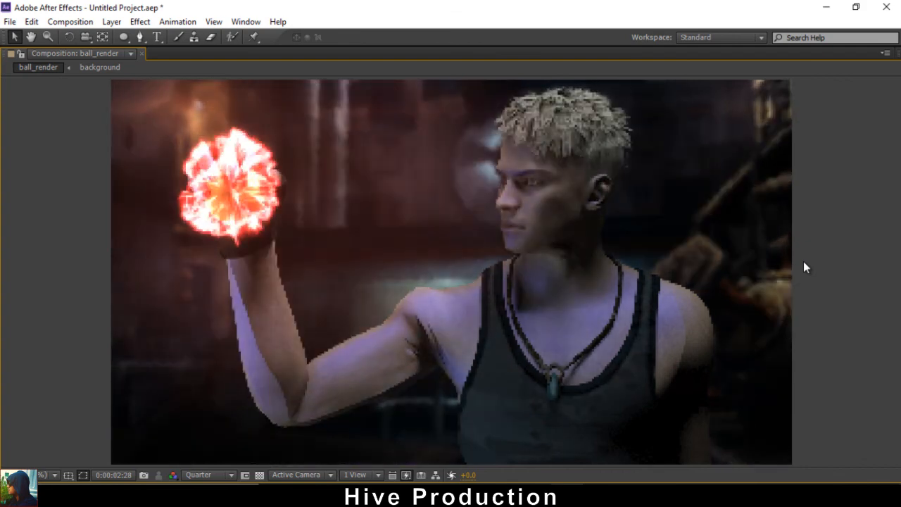
key(grave)
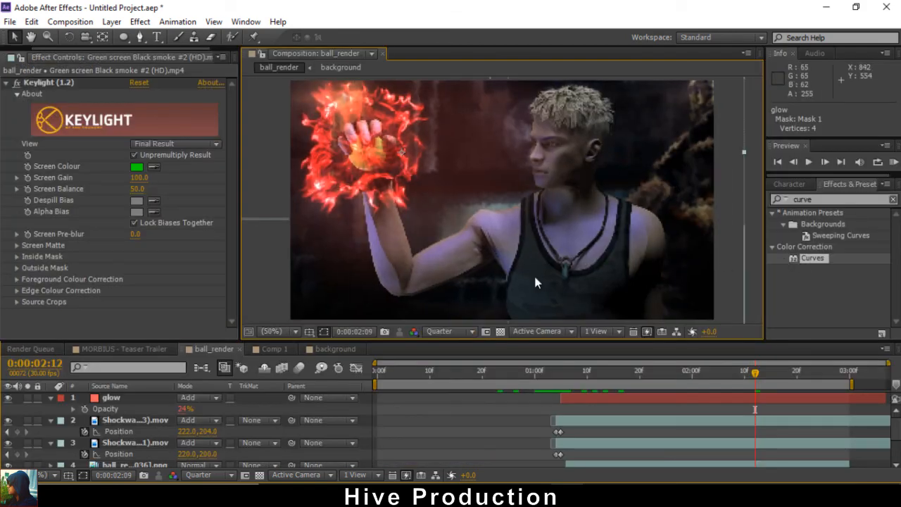
Collapse the properties of the glow layer and both Shockwave layers.
click(50, 398)
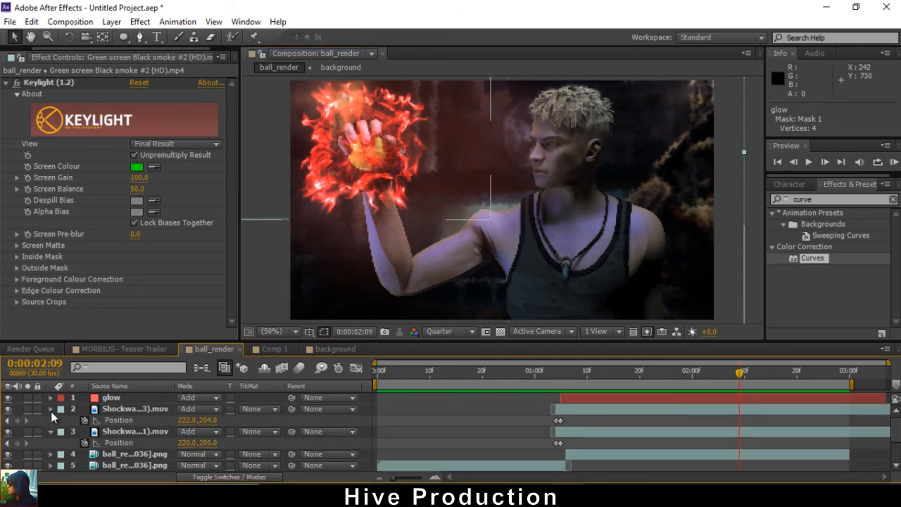
click(51, 409)
click(52, 421)
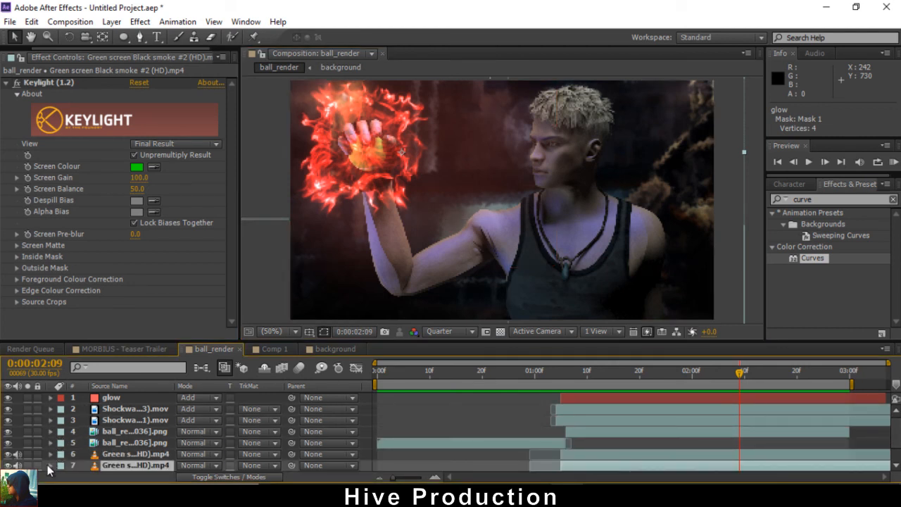